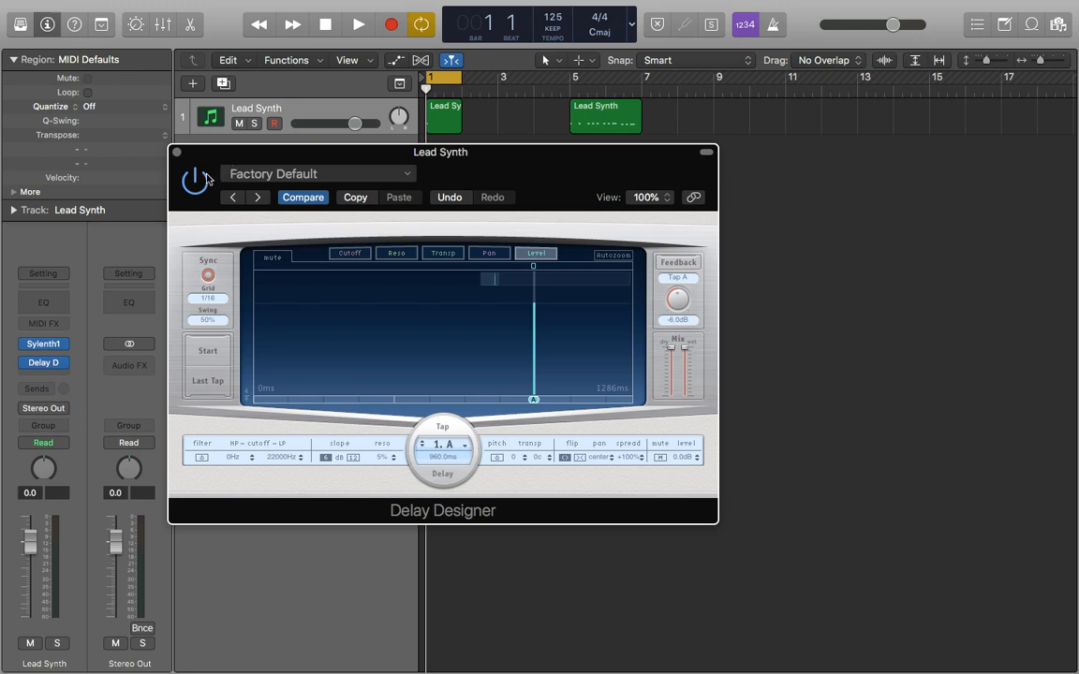
- Play the Lead Synth part with Delay Designer bypassed and again with it enabled to compare the sound
{"action": "left_click", "coordinate": [195, 181]}
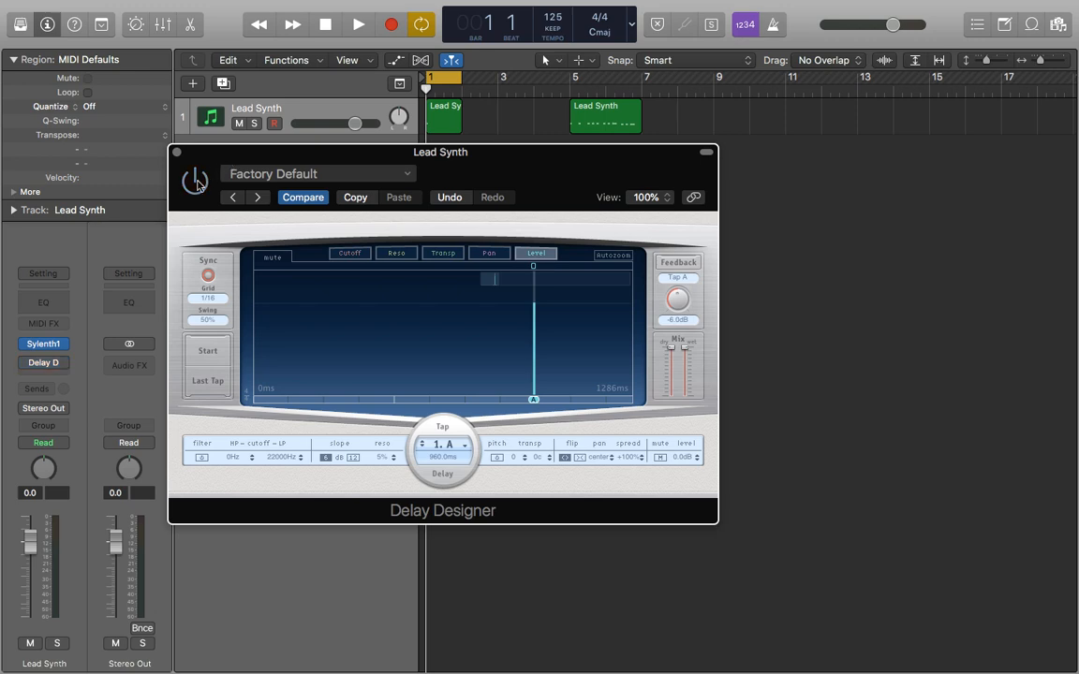
{"action": "key", "text": "space"}
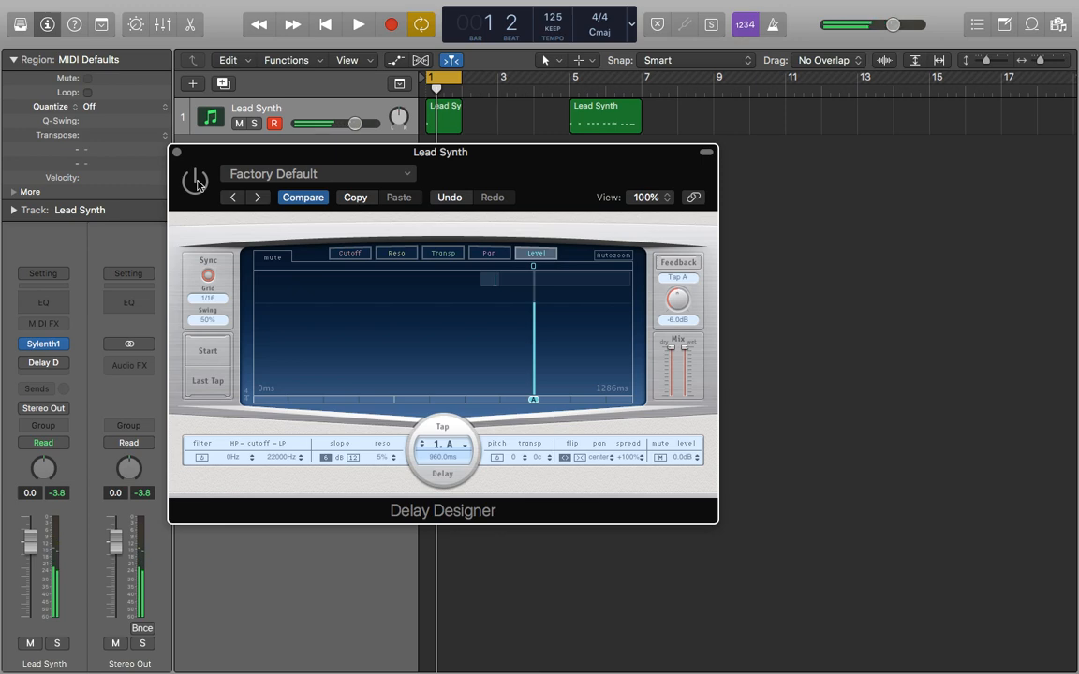
{"action": "left_click", "coordinate": [196, 182]}
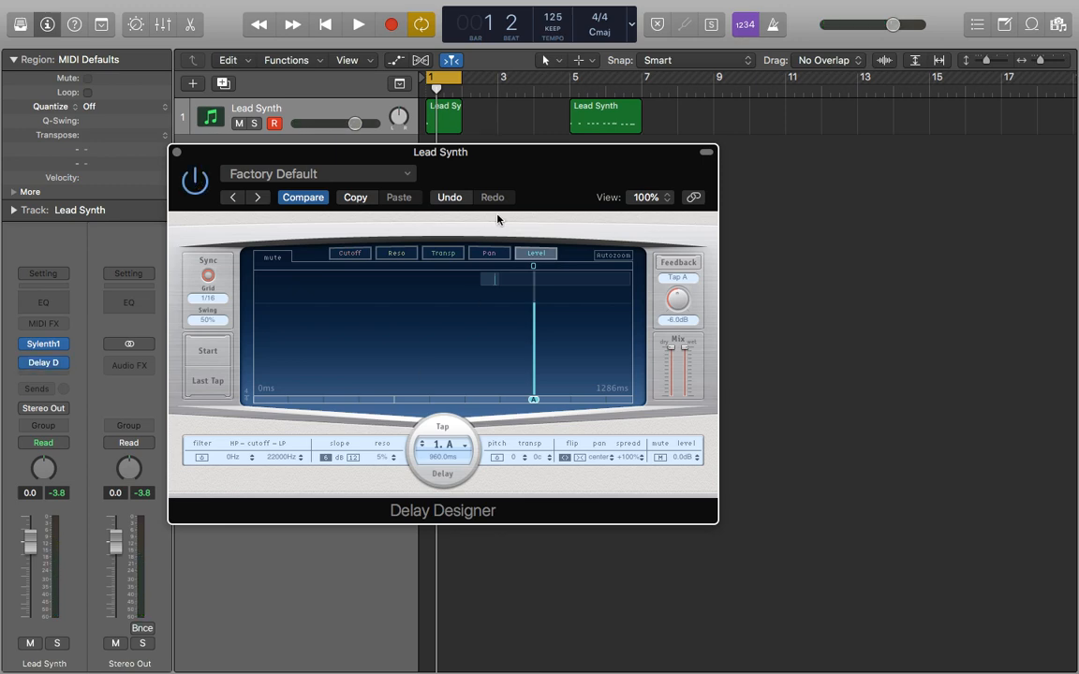
{"action": "left_click_drag", "start_coordinate": [479, 163], "coordinate": [643, 70]}
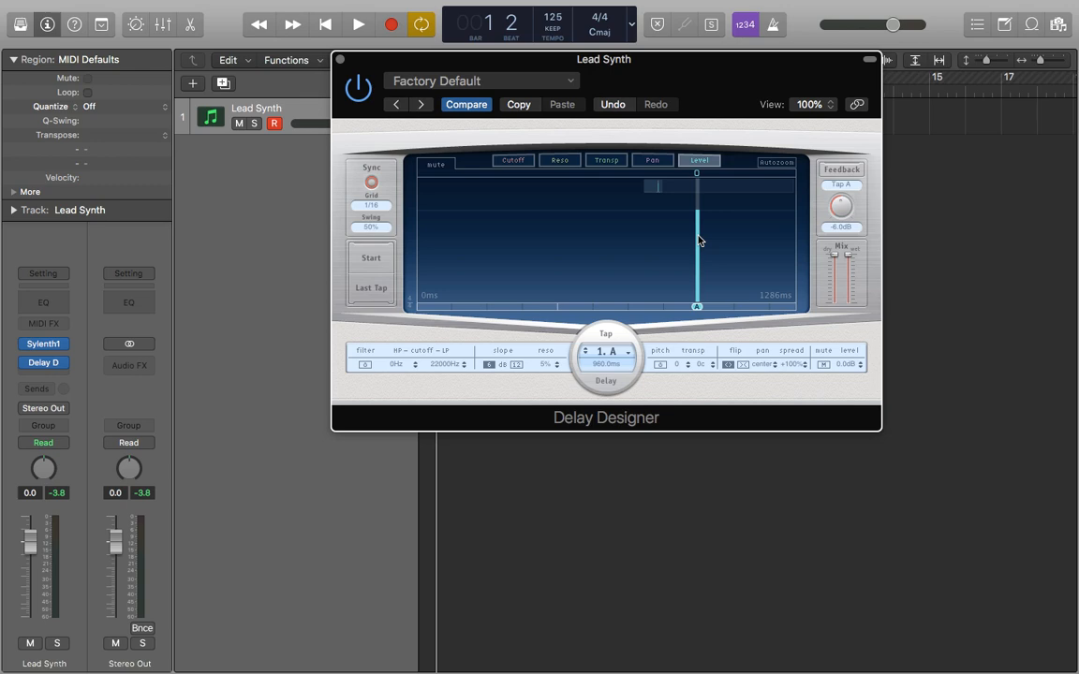
{"action": "key", "text": "space"}
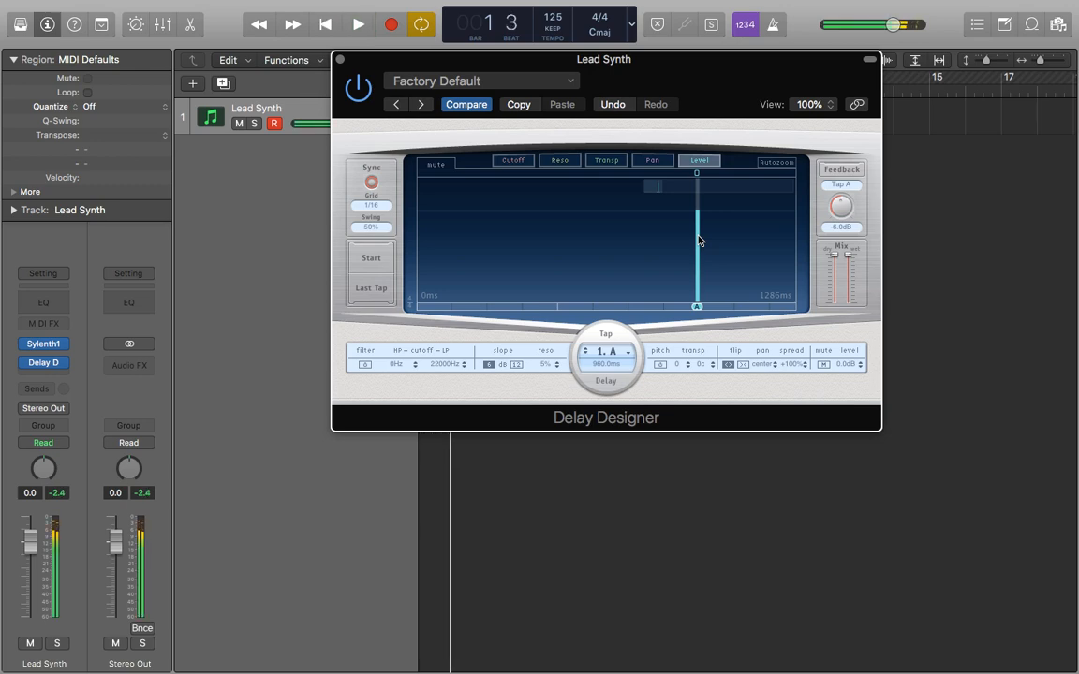
{"action": "key", "text": "space"}
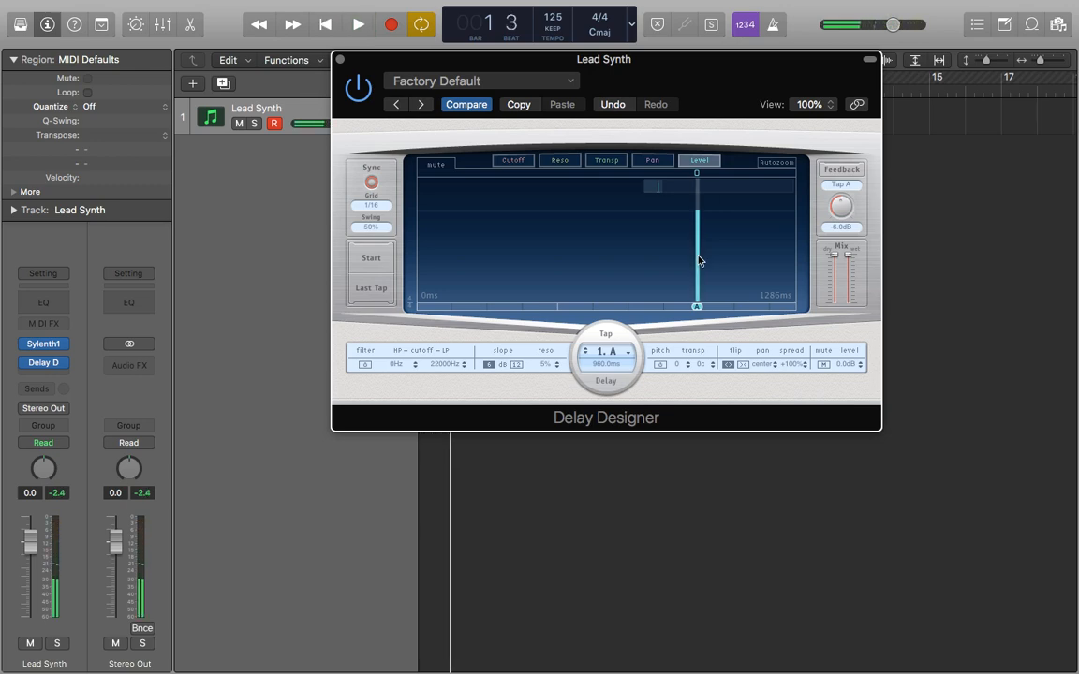
- Add three delay taps at 240 ms, 480 ms and 600 ms, and play the part
{"action": "left_click", "coordinate": [489, 309]}
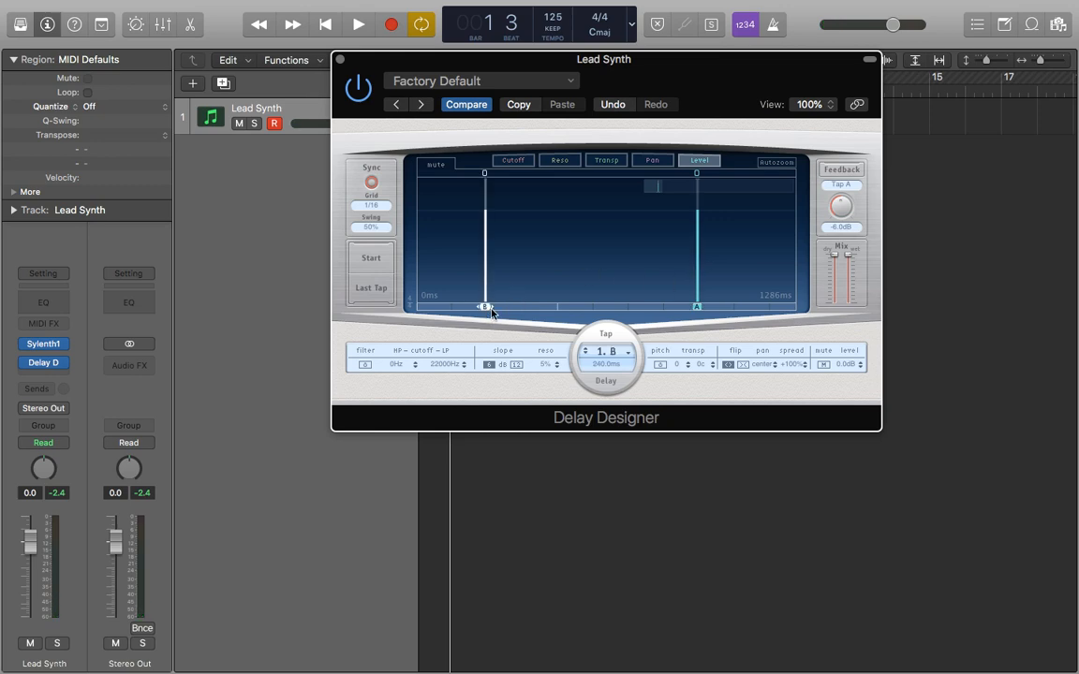
{"action": "left_click", "coordinate": [557, 308]}
{"action": "left_click", "coordinate": [591, 307]}
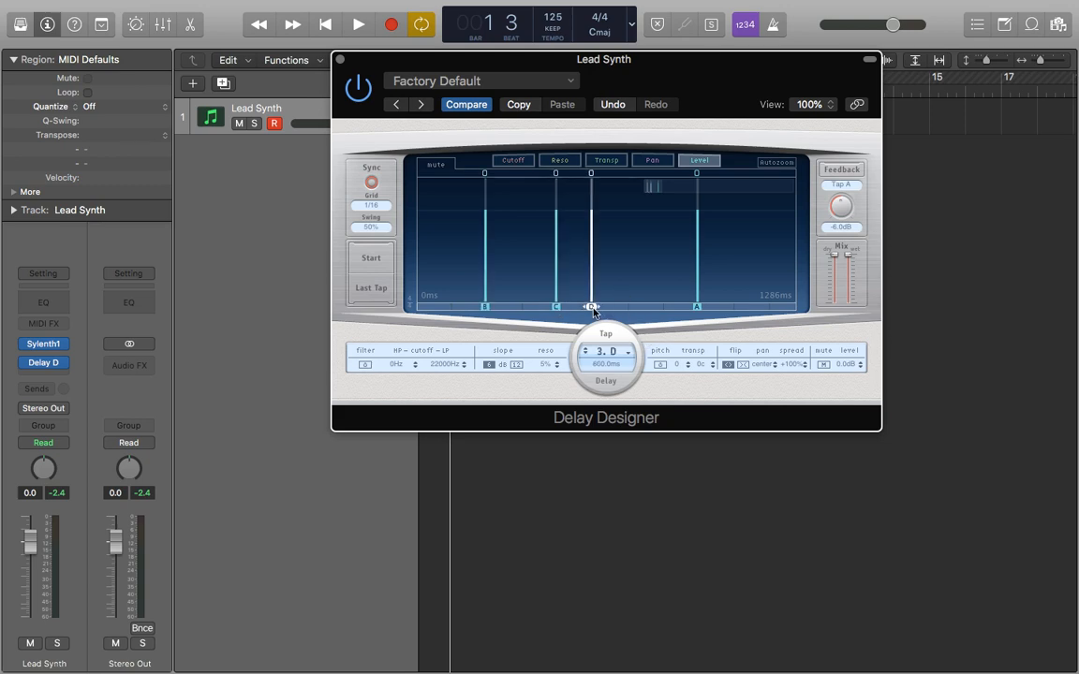
{"action": "key", "text": "space"}
{"action": "key", "text": "space"}
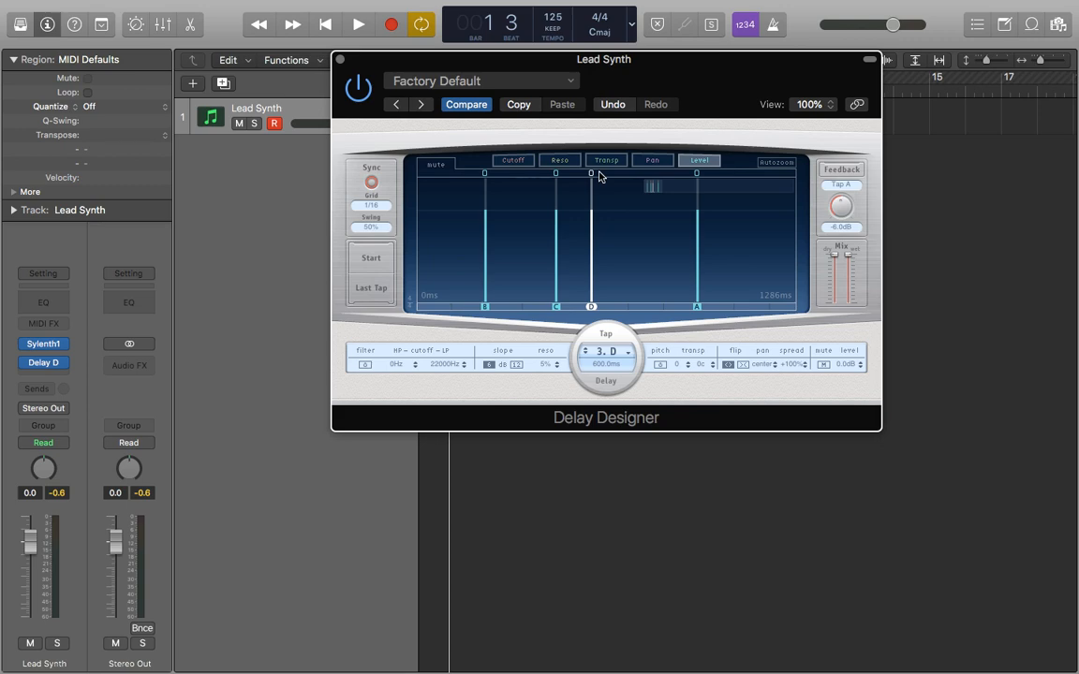
- Lower the tap levels in a descending slope, with B at -3.2 dB, D at -14 dB and A at -22 dB, and play the part
{"action": "left_click_drag", "start_coordinate": [487, 222], "coordinate": [487, 234]}
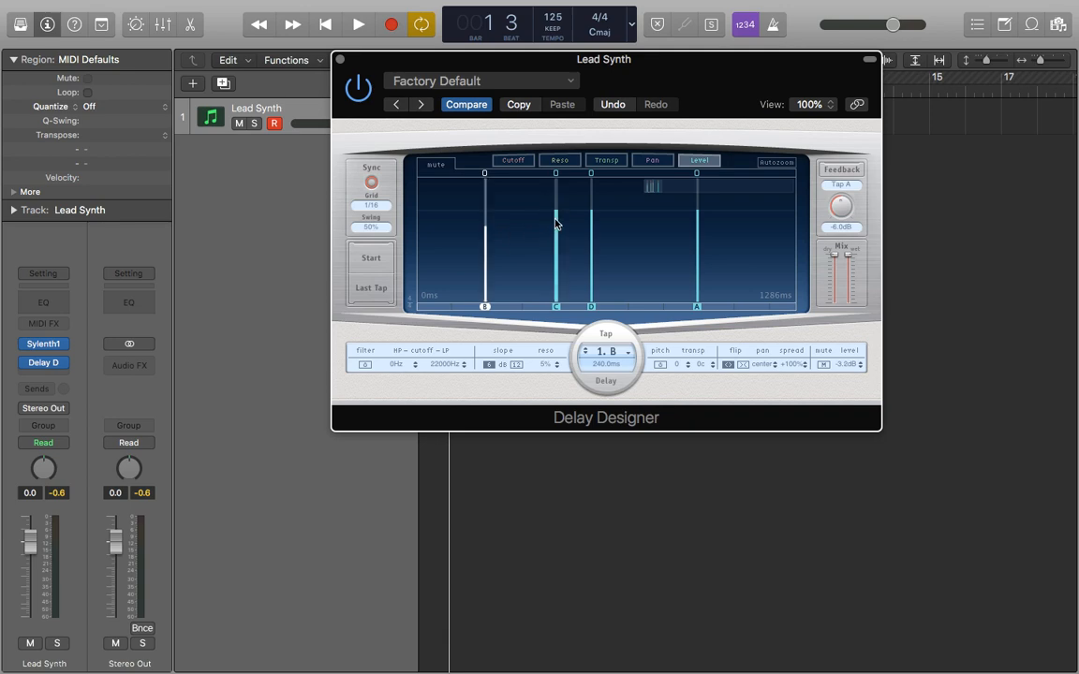
{"action": "left_click_drag", "start_coordinate": [556, 217], "coordinate": [590, 272]}
{"action": "left_click_drag", "start_coordinate": [699, 228], "coordinate": [694, 289]}
{"action": "key", "text": "space"}
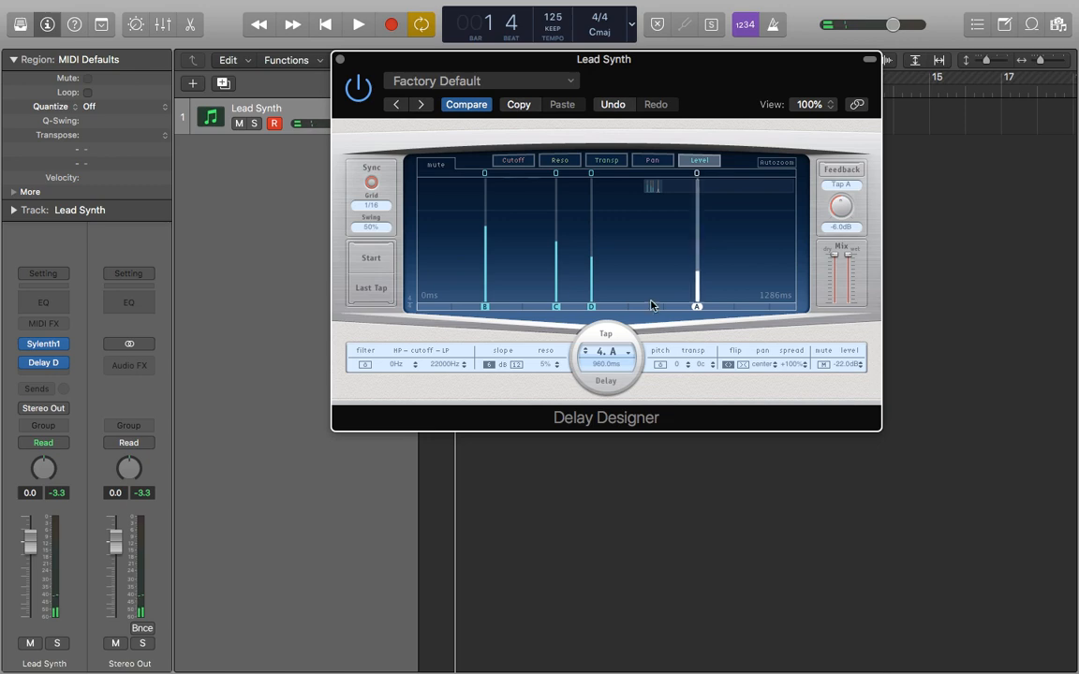
- Try tap C's level at +2.8 dB during playback, and bring it back down between taps B and D
{"action": "left_click", "coordinate": [558, 245]}
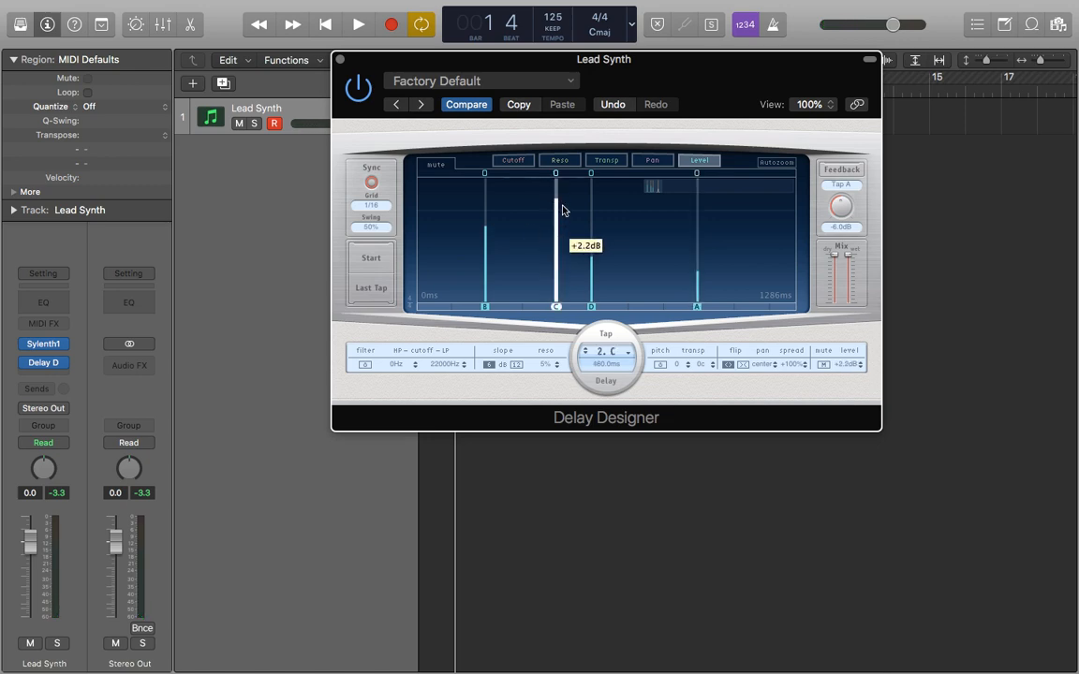
{"action": "left_click_drag", "start_coordinate": [558, 244], "coordinate": [556, 195]}
{"action": "key", "text": "space"}
{"action": "key", "text": "space"}
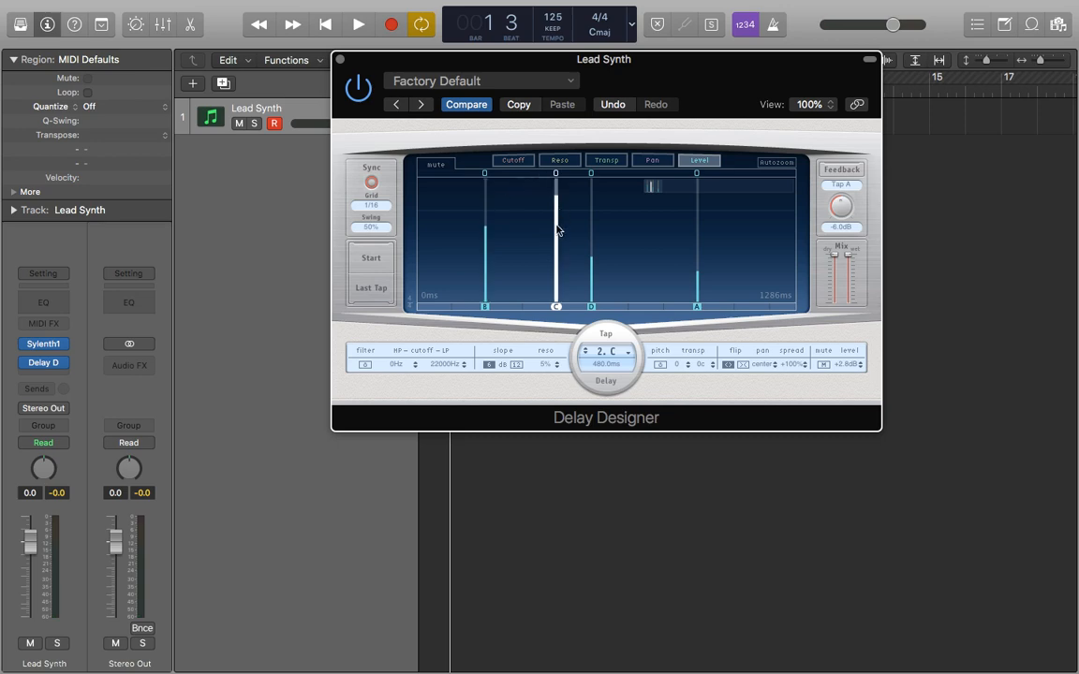
{"action": "left_click_drag", "start_coordinate": [557, 230], "coordinate": [554, 271]}
- Pan the taps alternately, with B and D at -100%, C at +100% and A at +96%, and play the part
{"action": "left_click", "coordinate": [652, 162]}
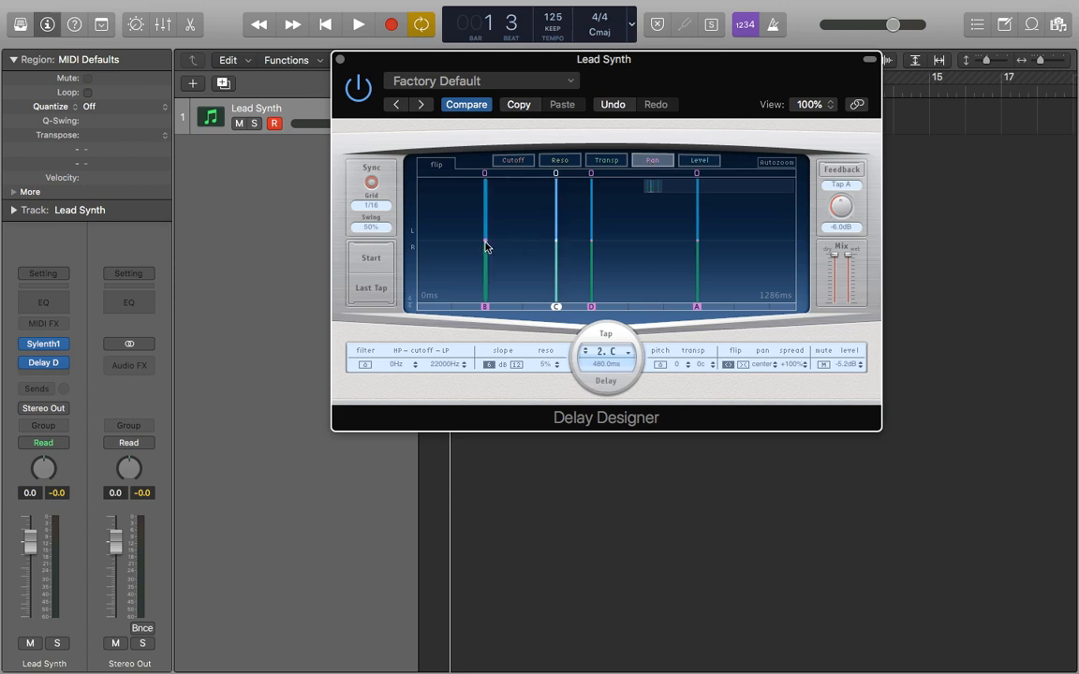
{"action": "left_click_drag", "start_coordinate": [486, 246], "coordinate": [484, 174]}
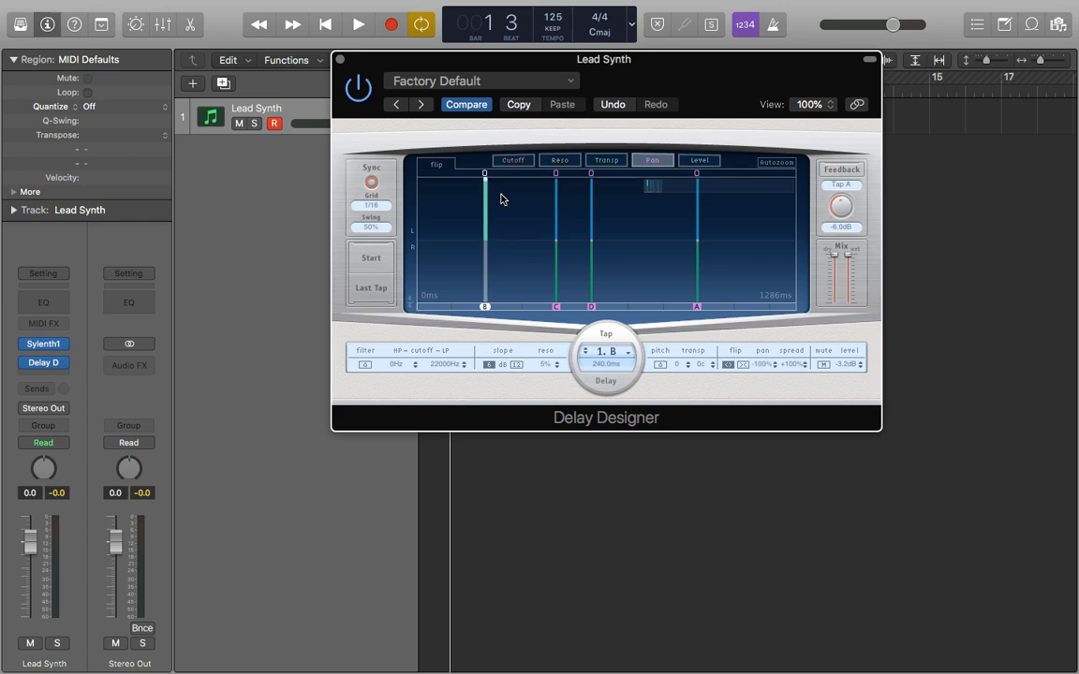
{"action": "left_click_drag", "start_coordinate": [557, 248], "coordinate": [554, 306]}
{"action": "left_click_drag", "start_coordinate": [592, 242], "coordinate": [590, 188]}
{"action": "left_click_drag", "start_coordinate": [697, 242], "coordinate": [696, 304]}
{"action": "key", "text": "space"}
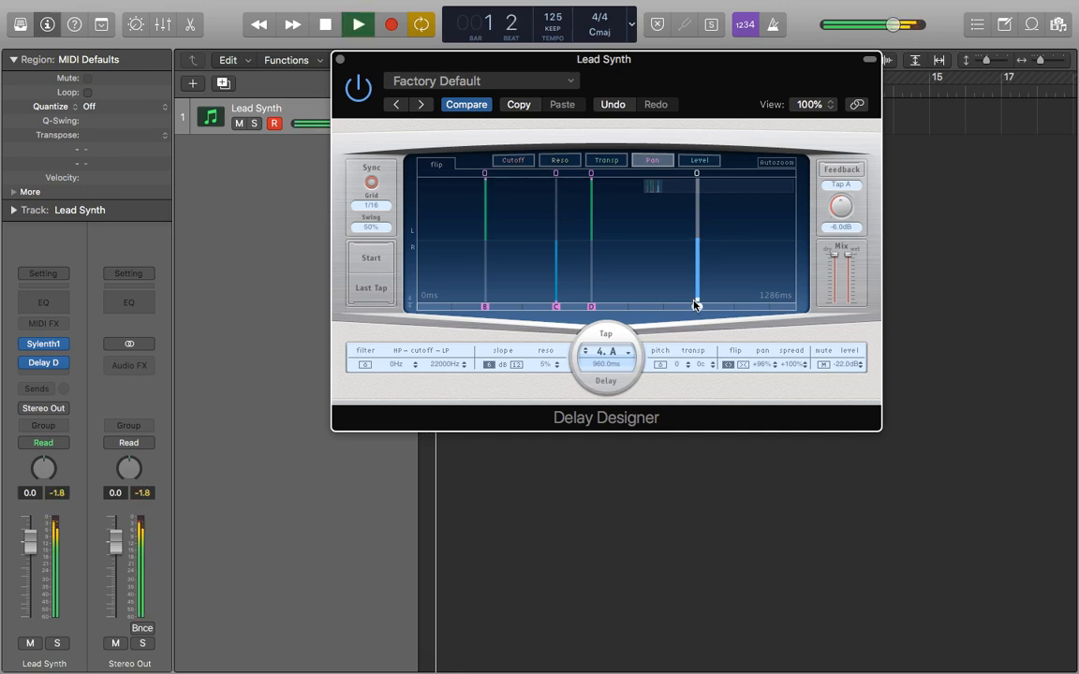
{"action": "key", "text": "space"}
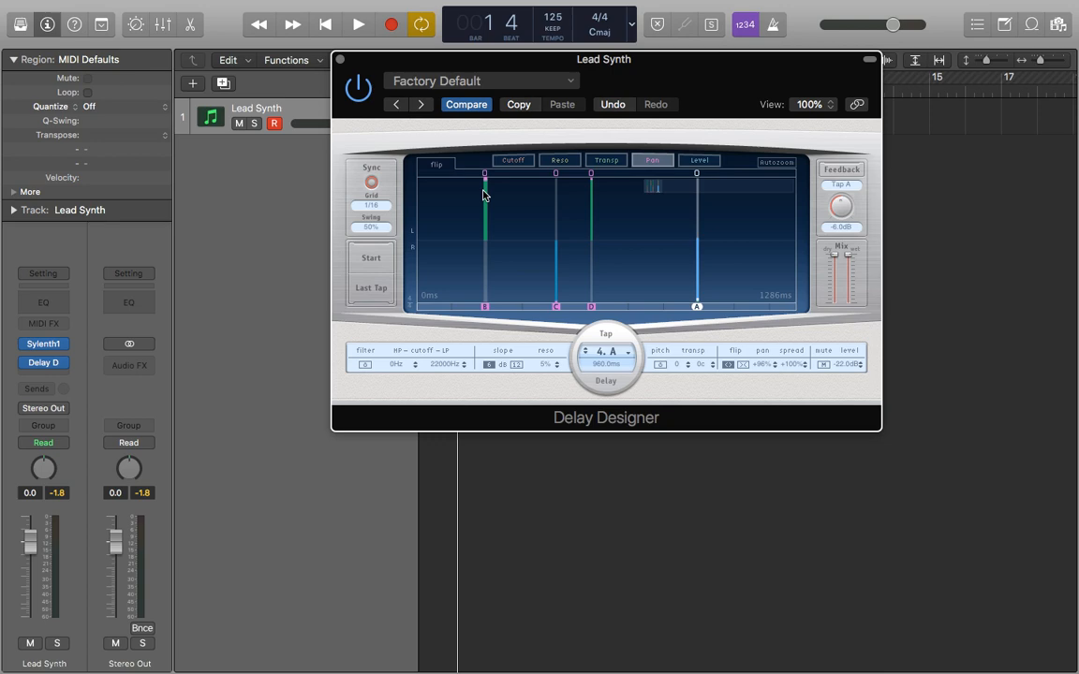
- Narrow the stereo spread of all four taps to nearly zero, with B at -9% and D and A at -6%, and play the part
{"action": "left_click_drag", "start_coordinate": [485, 244], "coordinate": [486, 176]}
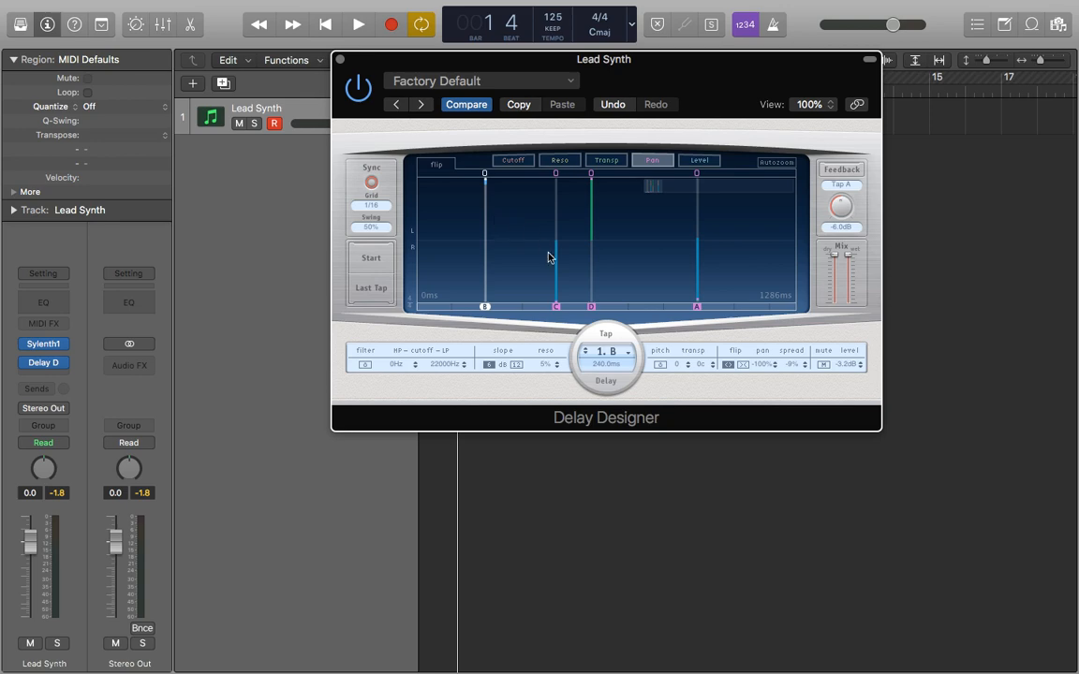
{"action": "left_click", "coordinate": [556, 305]}
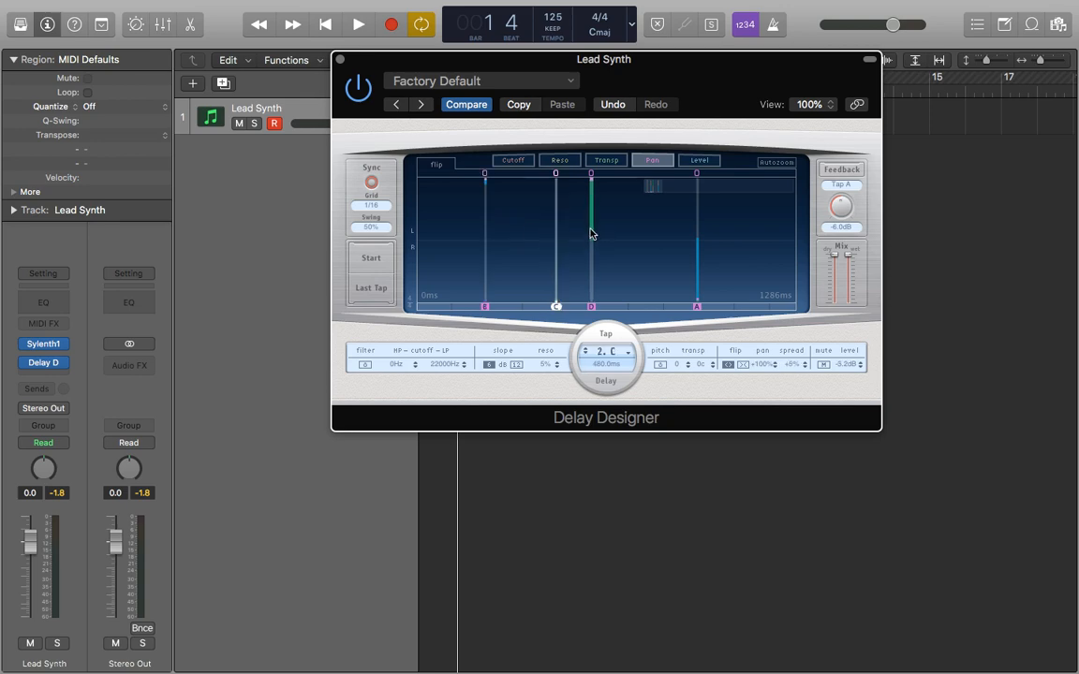
{"action": "left_click_drag", "start_coordinate": [591, 239], "coordinate": [596, 176]}
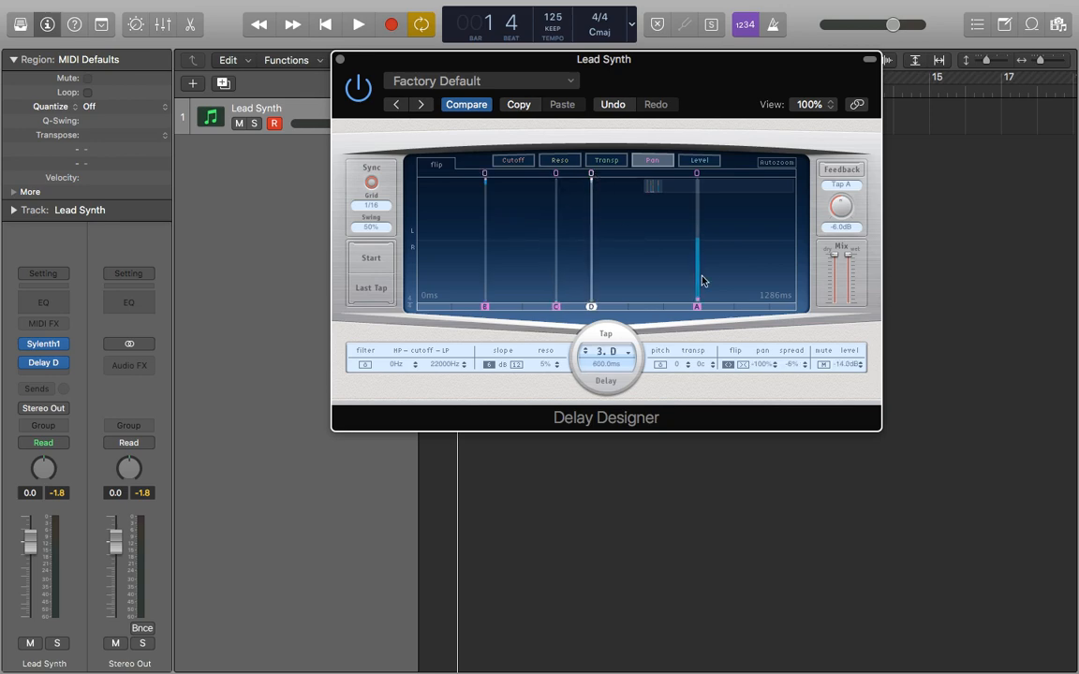
{"action": "left_click_drag", "start_coordinate": [699, 245], "coordinate": [696, 312]}
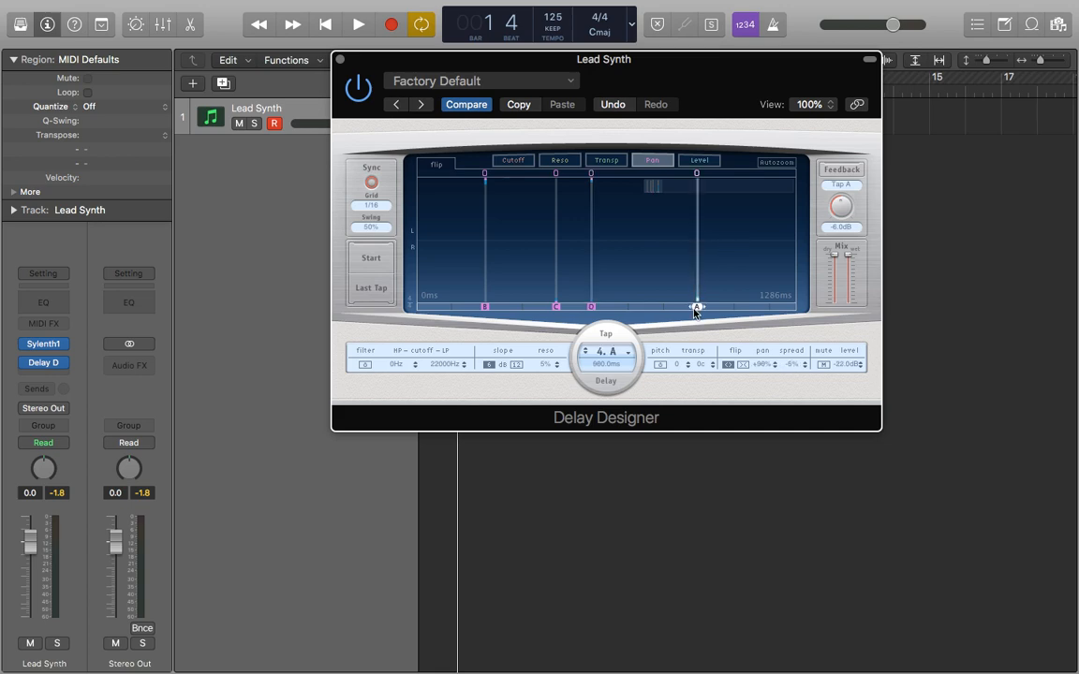
{"action": "key", "text": "space"}
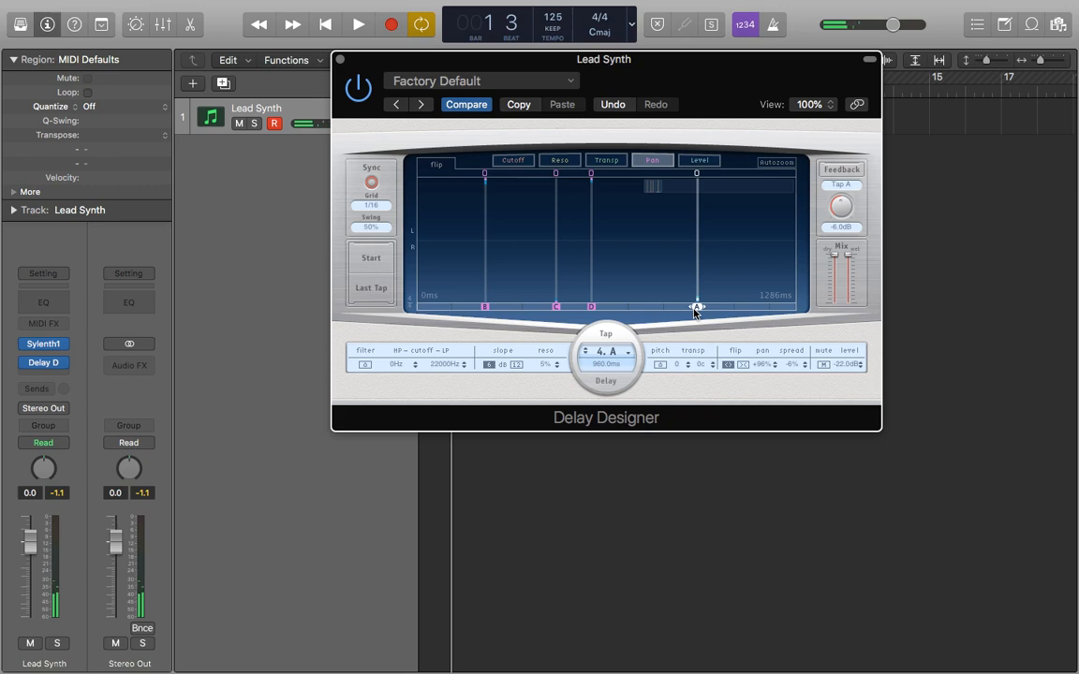
- Widen the stereo spread of all four taps, with B at -65%, D at -68% and A at -63%, and play the part
{"action": "left_click_drag", "start_coordinate": [484, 197], "coordinate": [487, 230]}
{"action": "left_click_drag", "start_coordinate": [556, 296], "coordinate": [590, 236]}
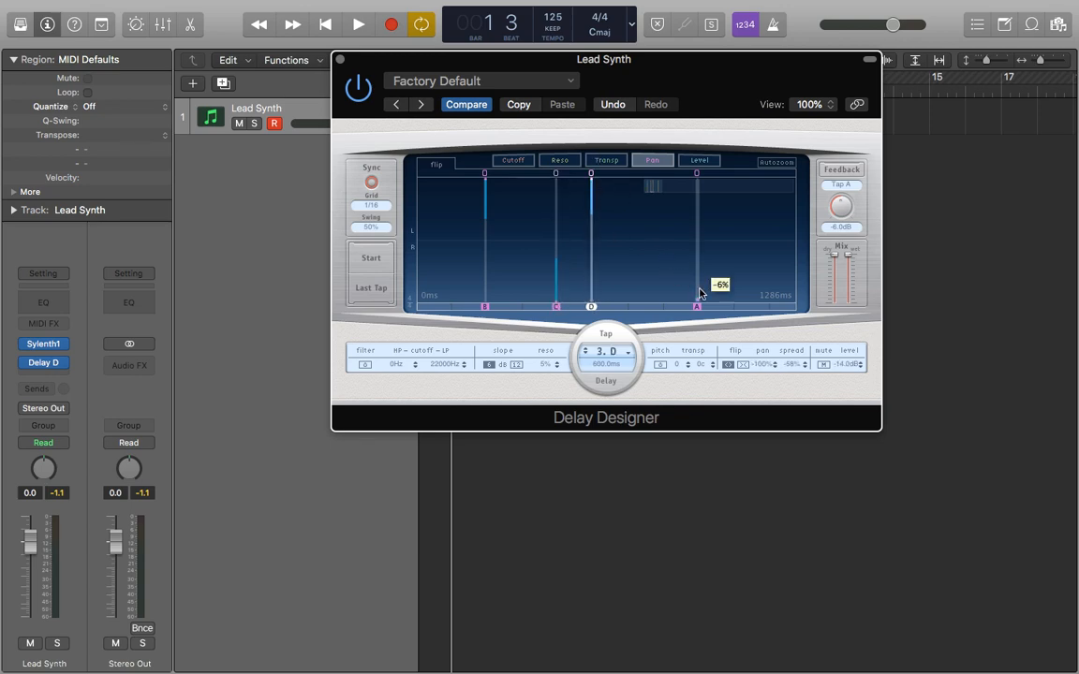
{"action": "left_click_drag", "start_coordinate": [700, 293], "coordinate": [702, 259]}
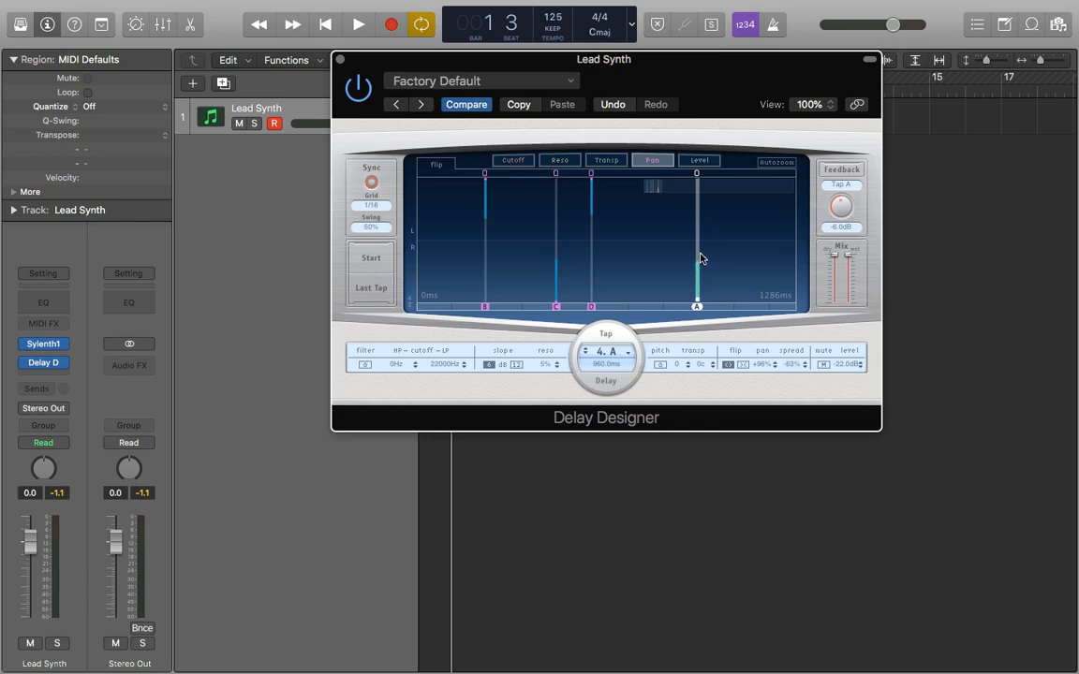
{"action": "key", "text": "space"}
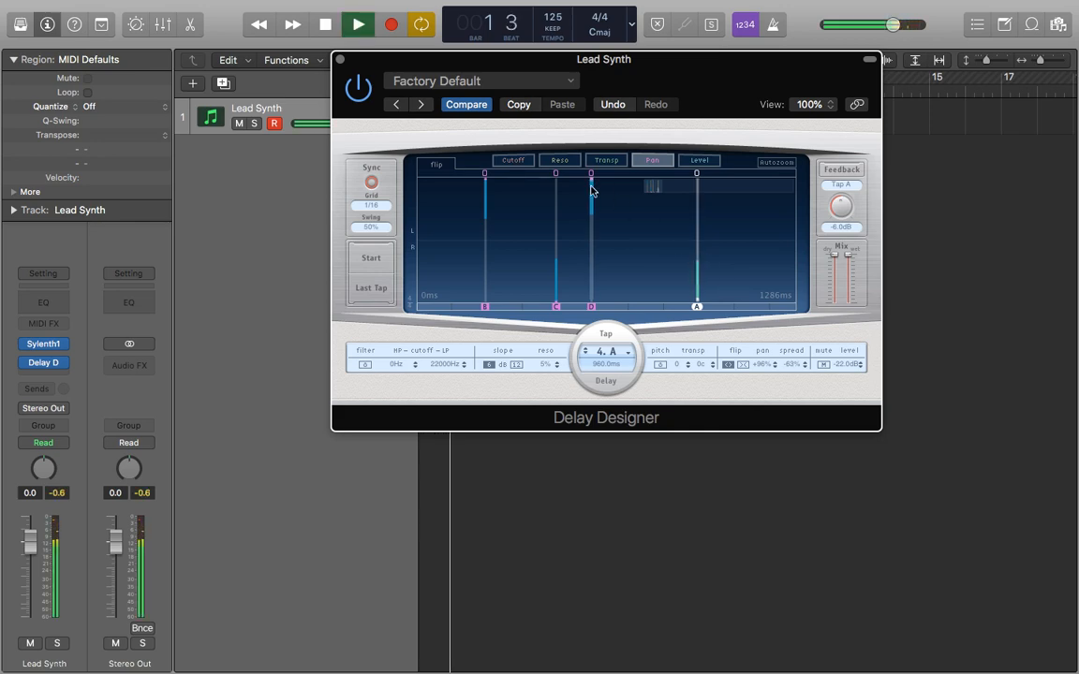
{"action": "key", "text": "space"}
- Transpose the taps upward in rising steps, from +4 semitones on B to +12 on A, and play the part
{"action": "left_click", "coordinate": [607, 161]}
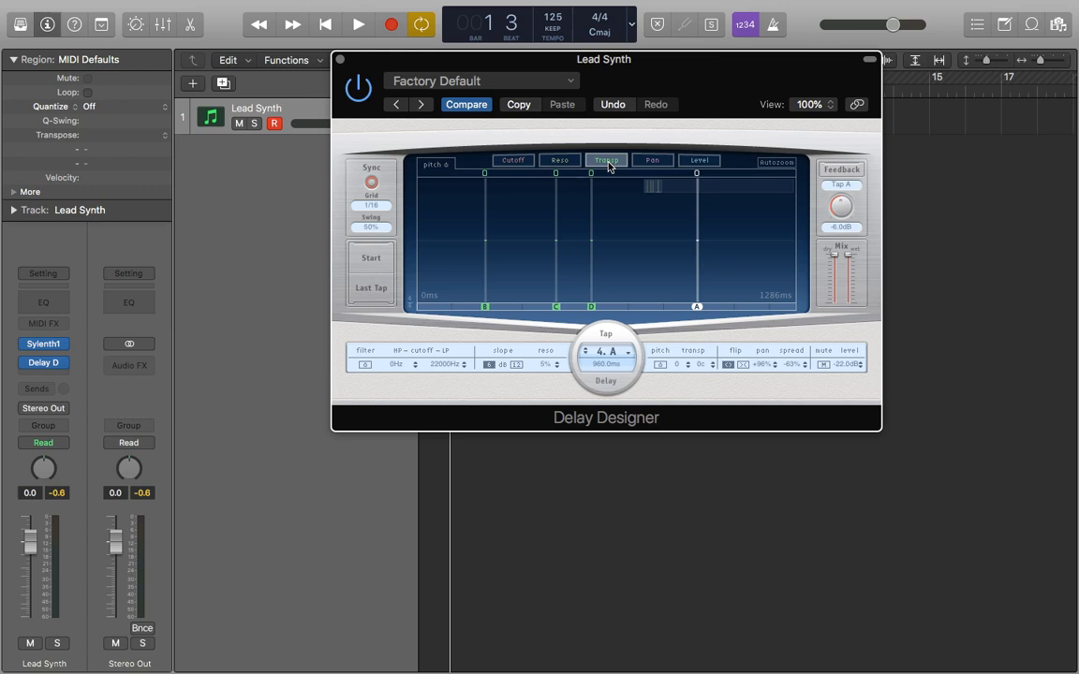
{"action": "left_click_drag", "start_coordinate": [485, 242], "coordinate": [486, 220]}
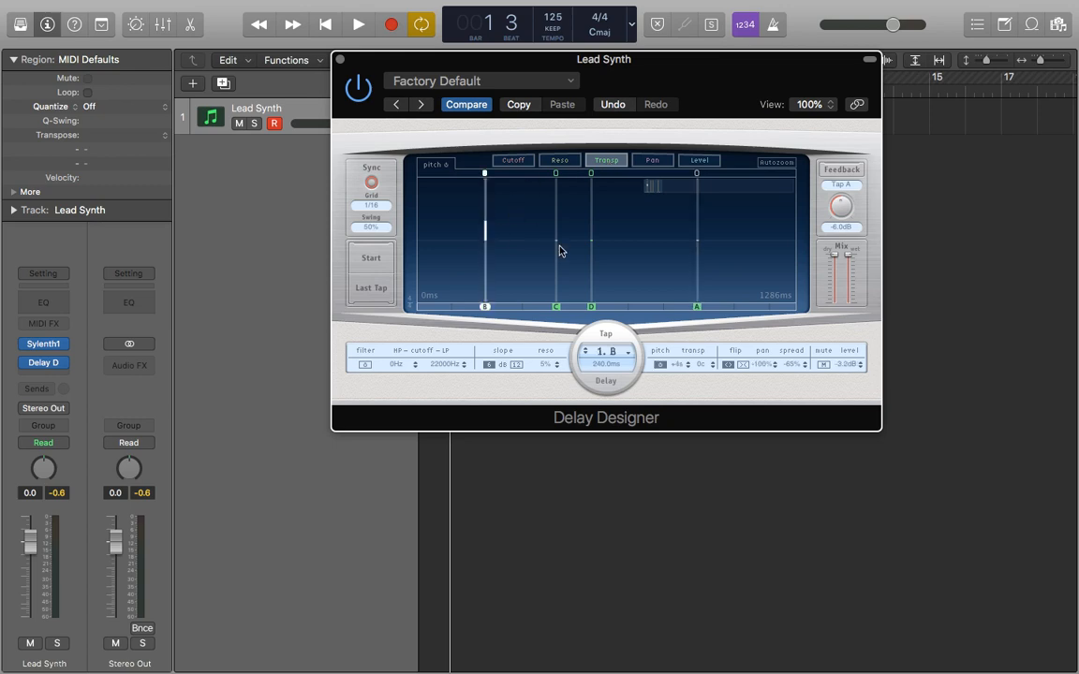
{"action": "left_click_drag", "start_coordinate": [557, 240], "coordinate": [596, 197]}
{"action": "left_click_drag", "start_coordinate": [697, 240], "coordinate": [704, 160]}
{"action": "key", "text": "space"}
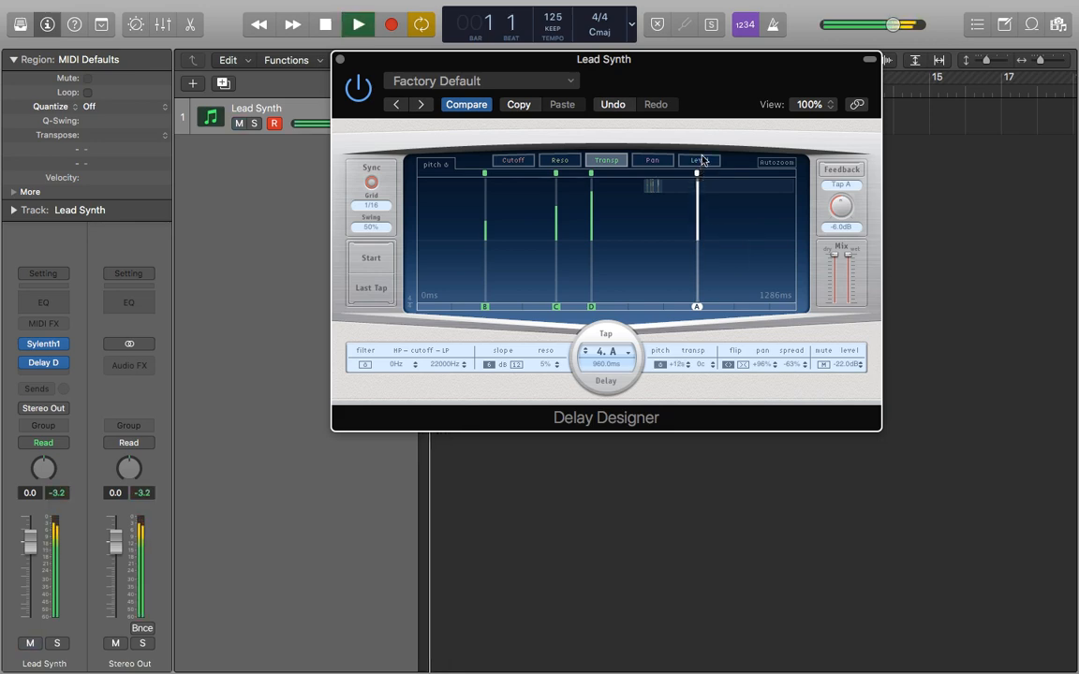
{"action": "key", "text": "space"}
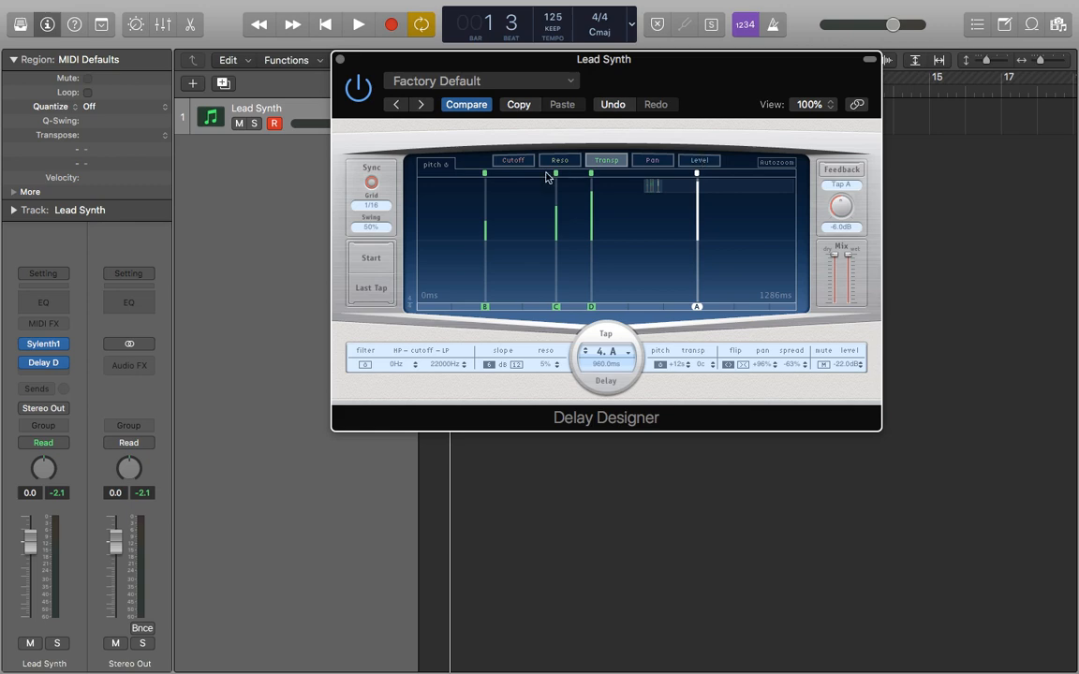
- Reset the transposition of taps B, C and D to zero, and play the part
{"action": "left_click", "coordinate": [485, 238]}
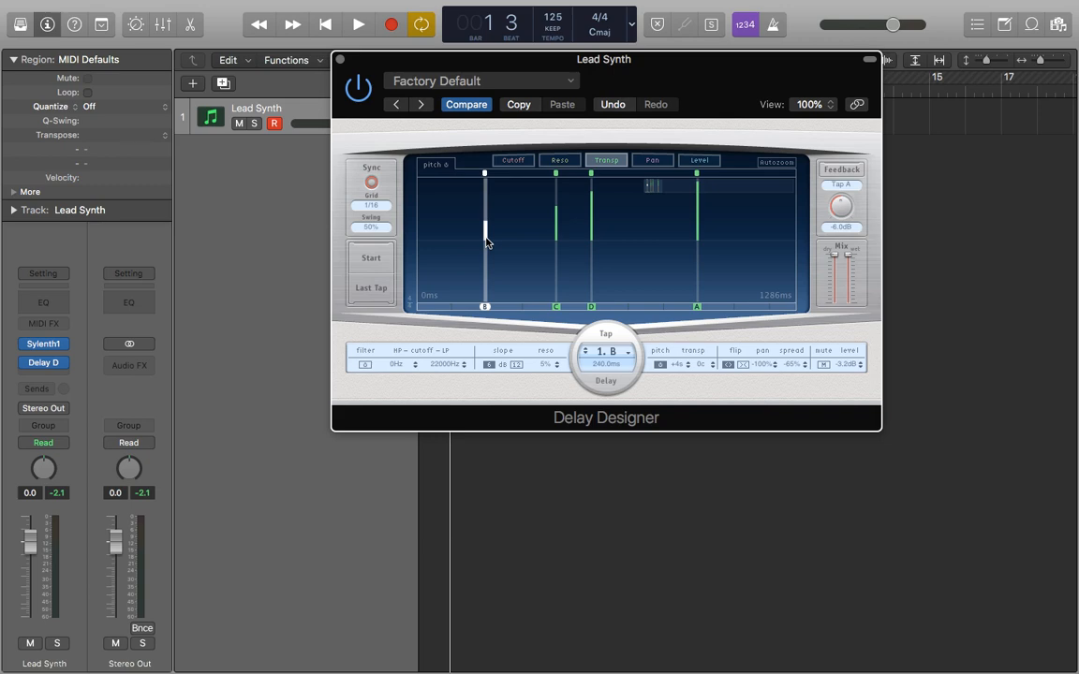
{"action": "left_click", "coordinate": [496, 239]}
{"action": "left_click", "coordinate": [485, 233]}
{"action": "left_click", "coordinate": [485, 230], "text": "alt"}
{"action": "left_click", "coordinate": [557, 219], "text": "alt"}
{"action": "left_click", "coordinate": [592, 212], "text": "alt"}
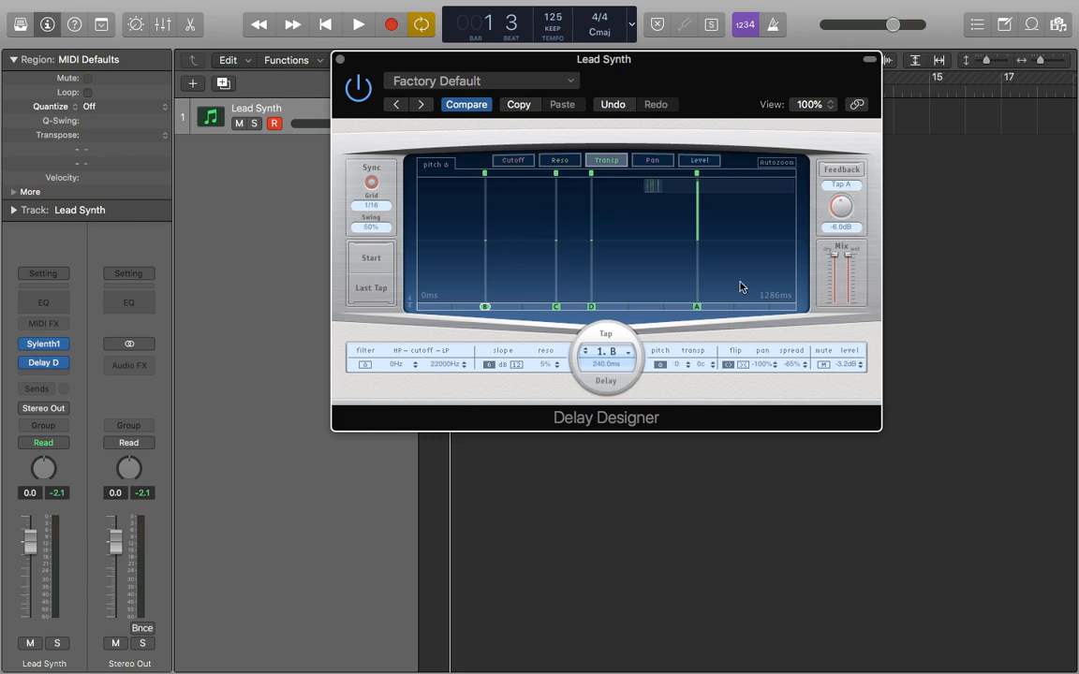
{"action": "left_click", "coordinate": [697, 233]}
{"action": "key", "text": "space"}
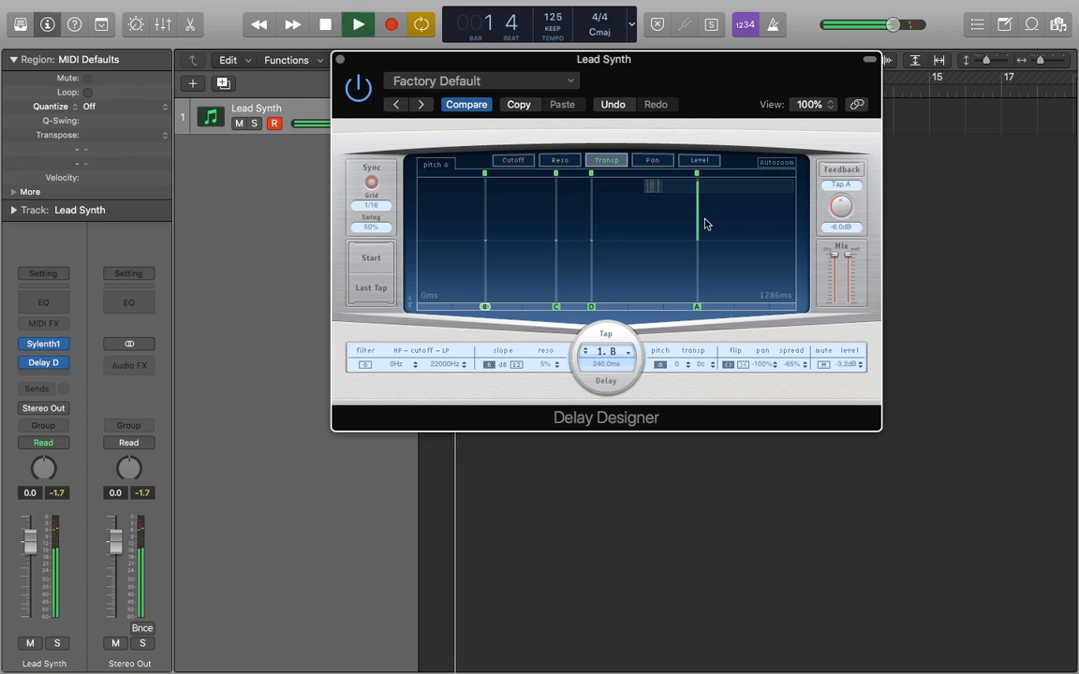
{"action": "key", "text": "space"}
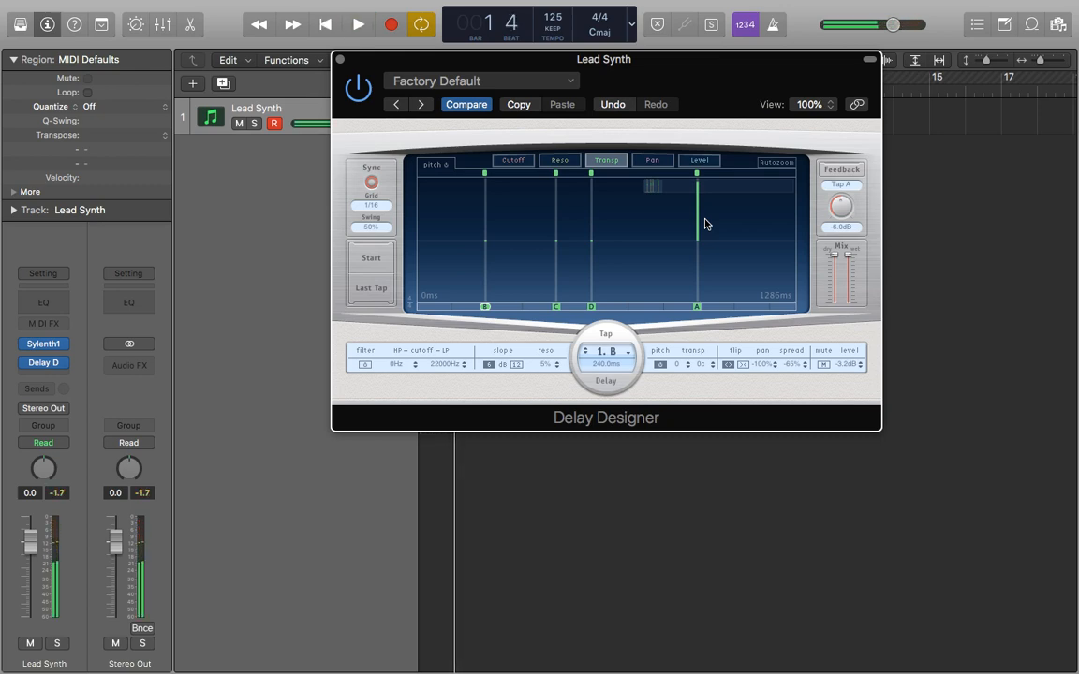
- Apply high-pass cutoffs of 710 Hz to tap B and 810 Hz to tap D, low-pass tap C at 760 Hz, and play the part
{"action": "left_click", "coordinate": [515, 161]}
{"action": "left_click", "coordinate": [560, 161]}
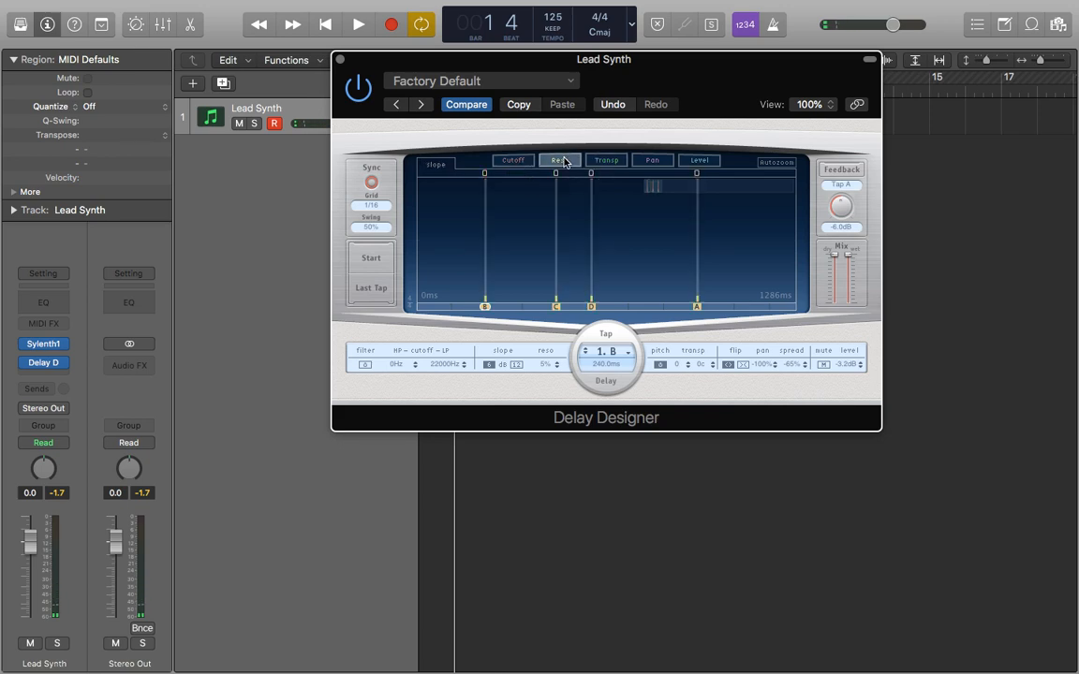
{"action": "left_click", "coordinate": [514, 161]}
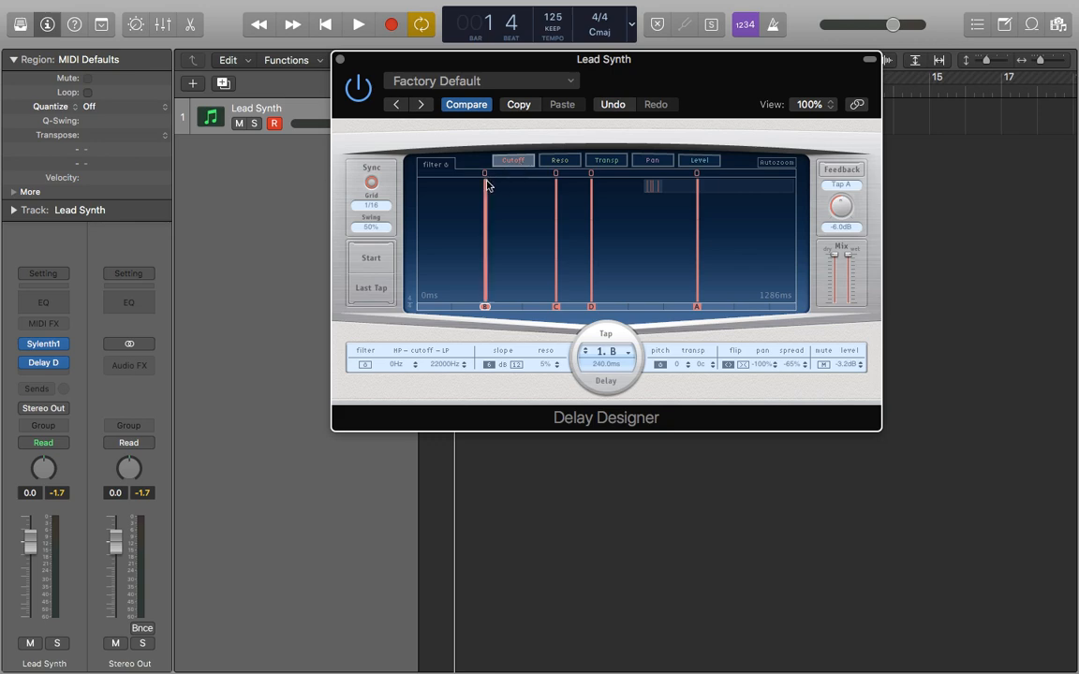
{"action": "left_click", "coordinate": [488, 183]}
{"action": "mouse_move", "coordinate": [484, 288]}
{"action": "left_mouse_down"}
{"action": "mouse_move", "coordinate": [494, 296]}
{"action": "mouse_move", "coordinate": [484, 303]}
{"action": "left_mouse_up"}
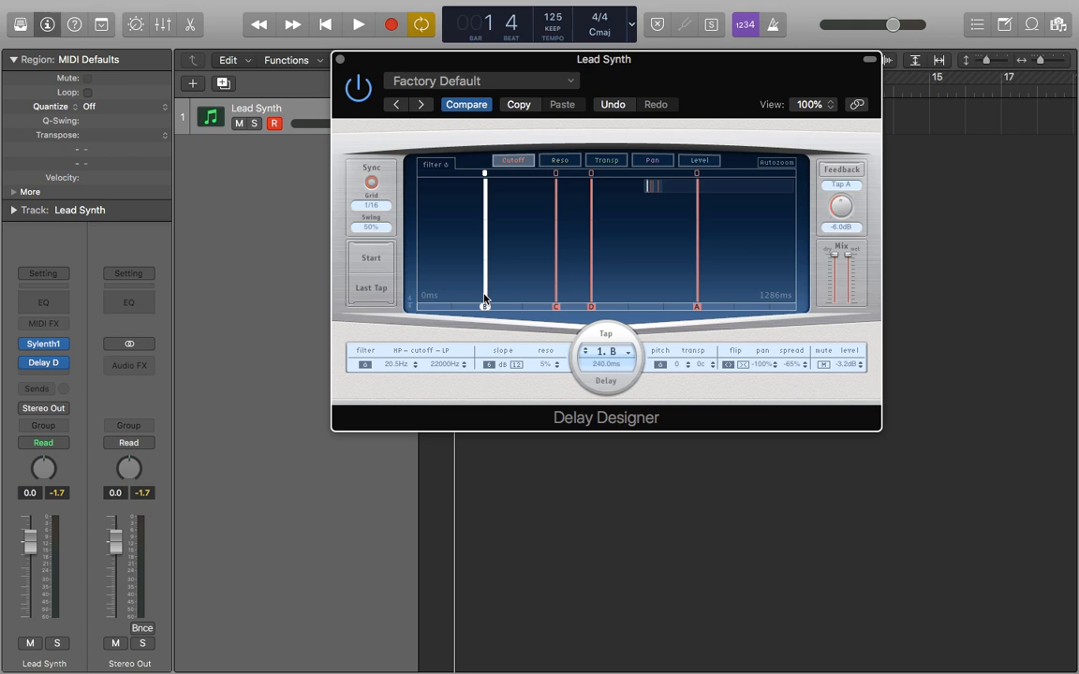
{"action": "left_click_drag", "start_coordinate": [485, 301], "coordinate": [486, 249]}
{"action": "left_click_drag", "start_coordinate": [485, 174], "coordinate": [487, 203]}
{"action": "left_click_drag", "start_coordinate": [556, 208], "coordinate": [553, 233]}
{"action": "left_click_drag", "start_coordinate": [591, 298], "coordinate": [592, 237]}
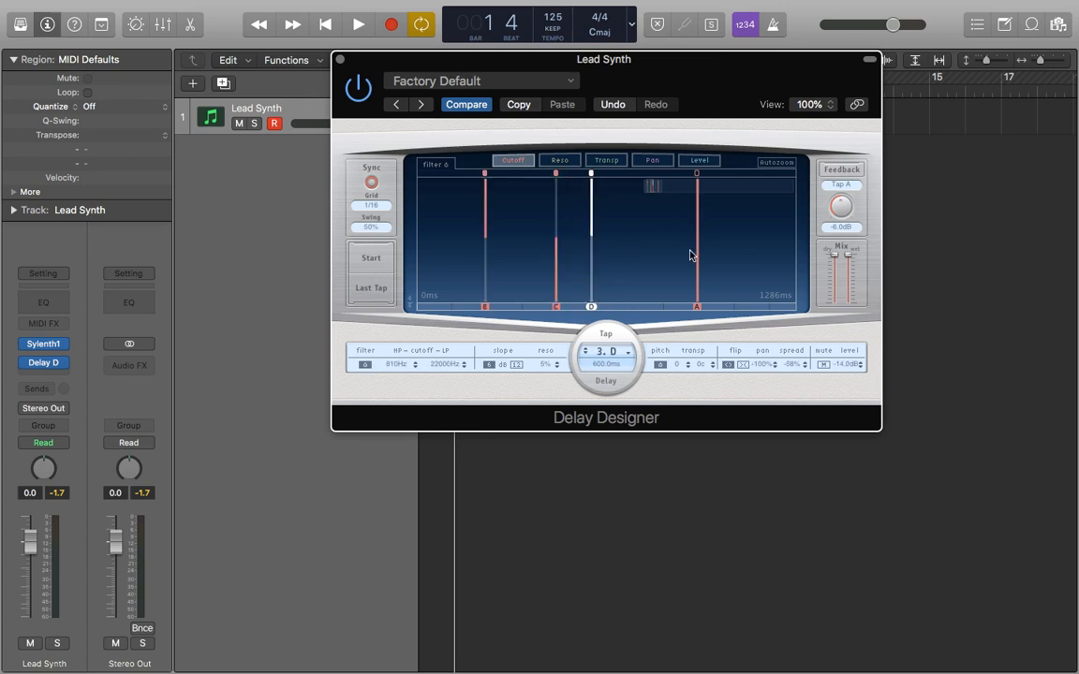
{"action": "key", "text": "space"}
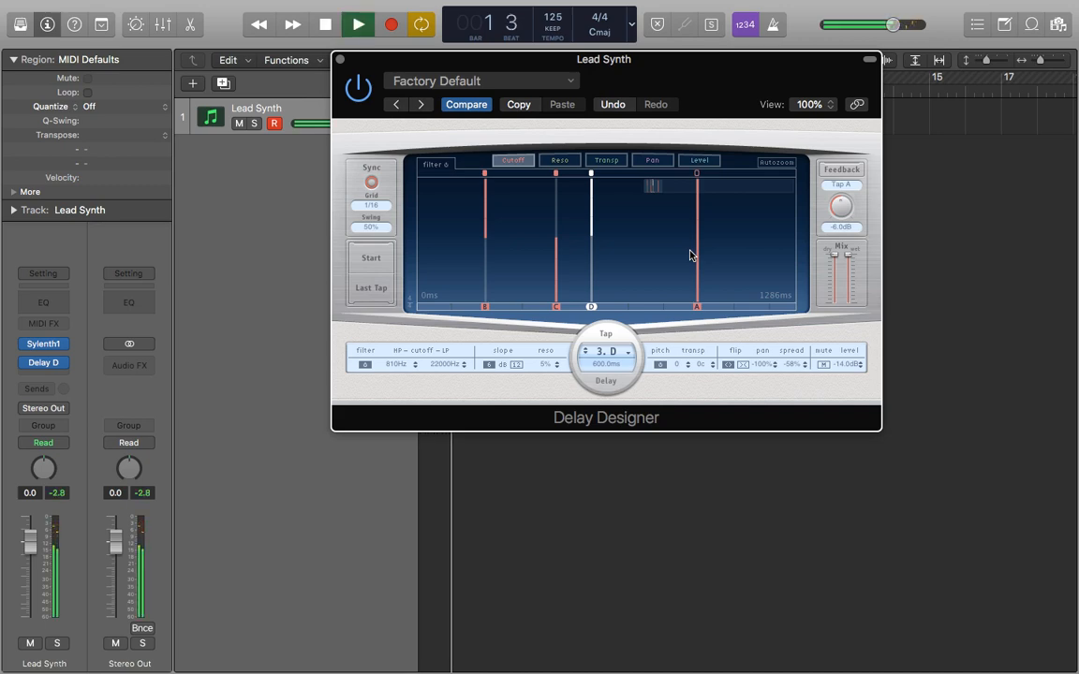
{"action": "key", "text": "space"}
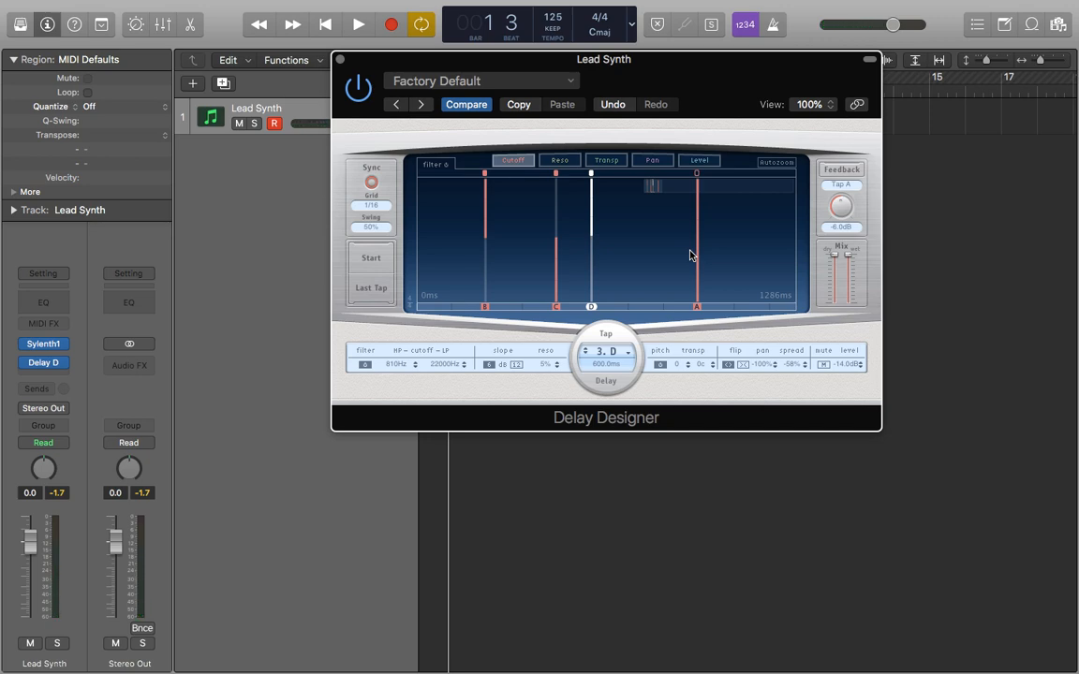
- Low-pass tap A with a cutoff of 760 Hz and play the part
{"action": "left_click_drag", "start_coordinate": [698, 187], "coordinate": [698, 251]}
{"action": "key", "text": "space"}
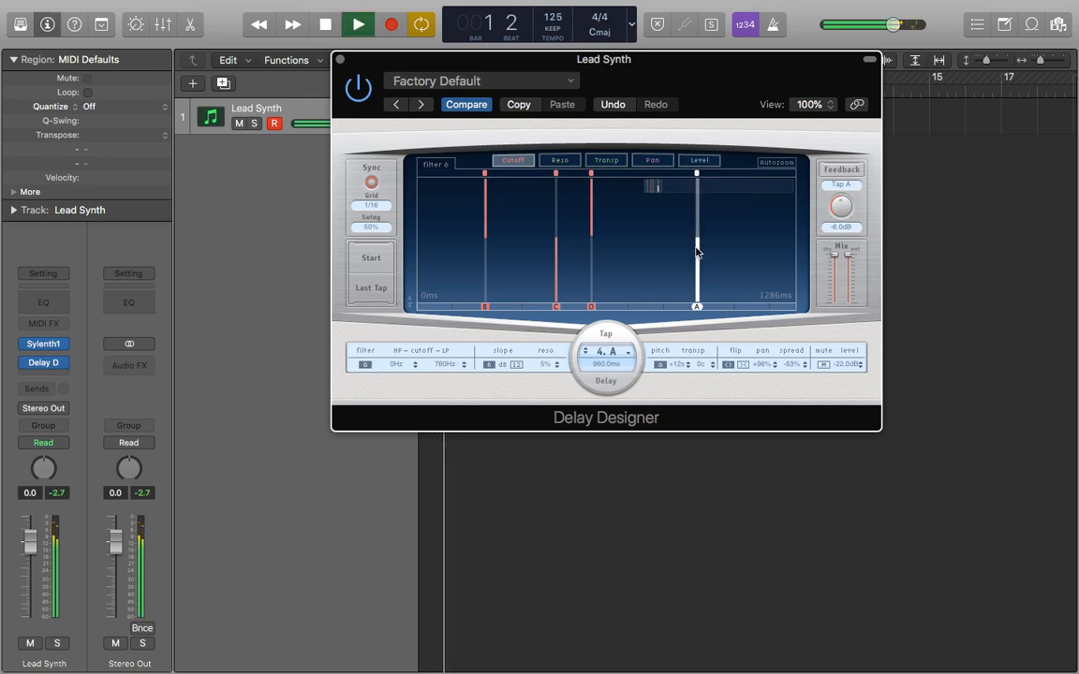
{"action": "key", "text": "space"}
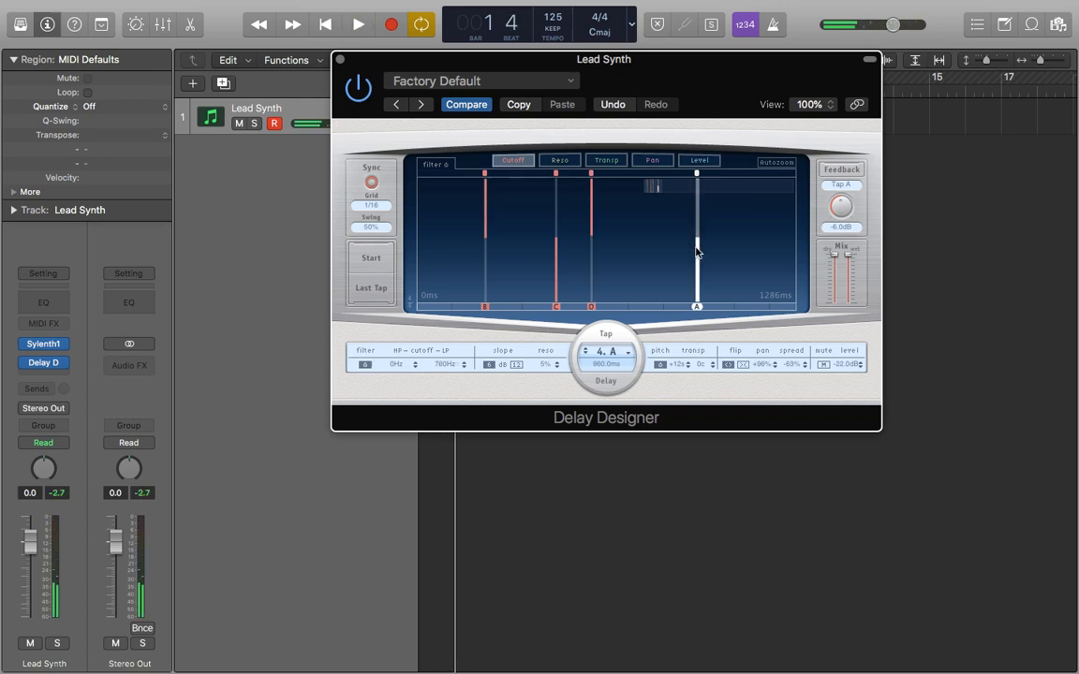
- Raise the filter resonance of all four taps to about 23% and play the part
{"action": "left_click", "coordinate": [559, 160]}
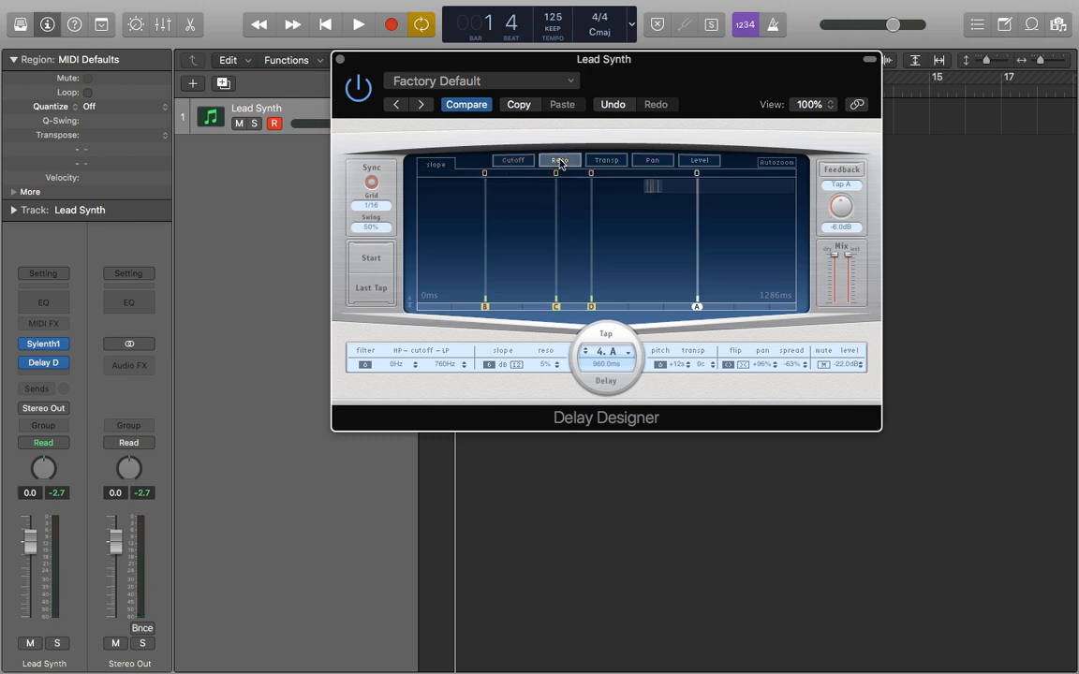
{"action": "left_click", "coordinate": [506, 163]}
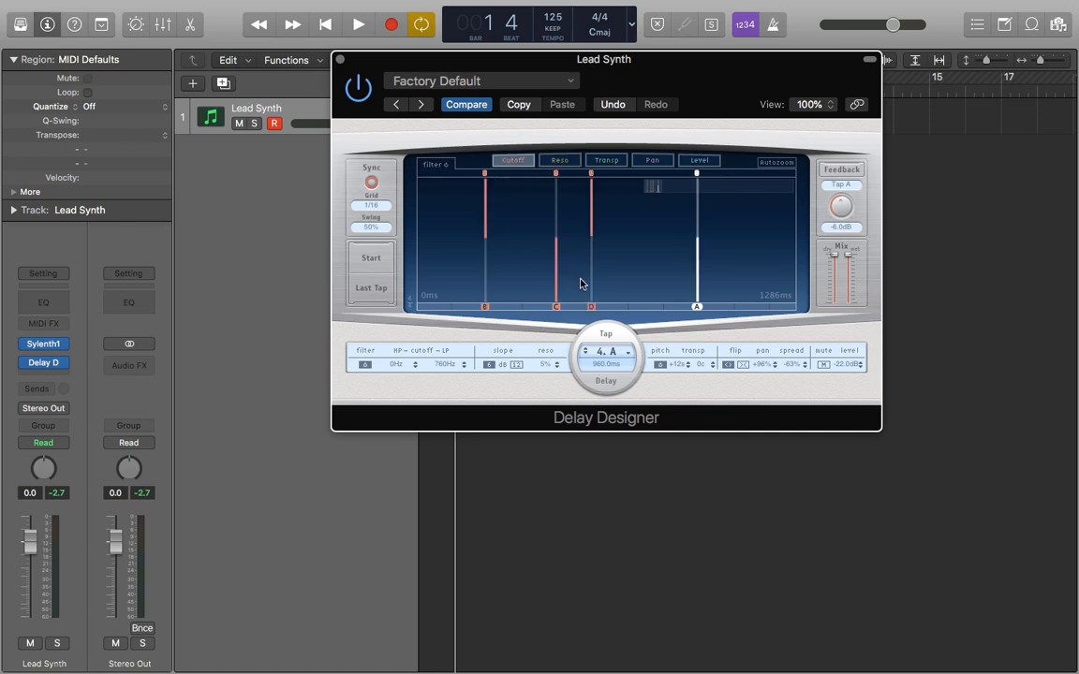
{"action": "left_click", "coordinate": [556, 163]}
{"action": "left_click", "coordinate": [487, 284]}
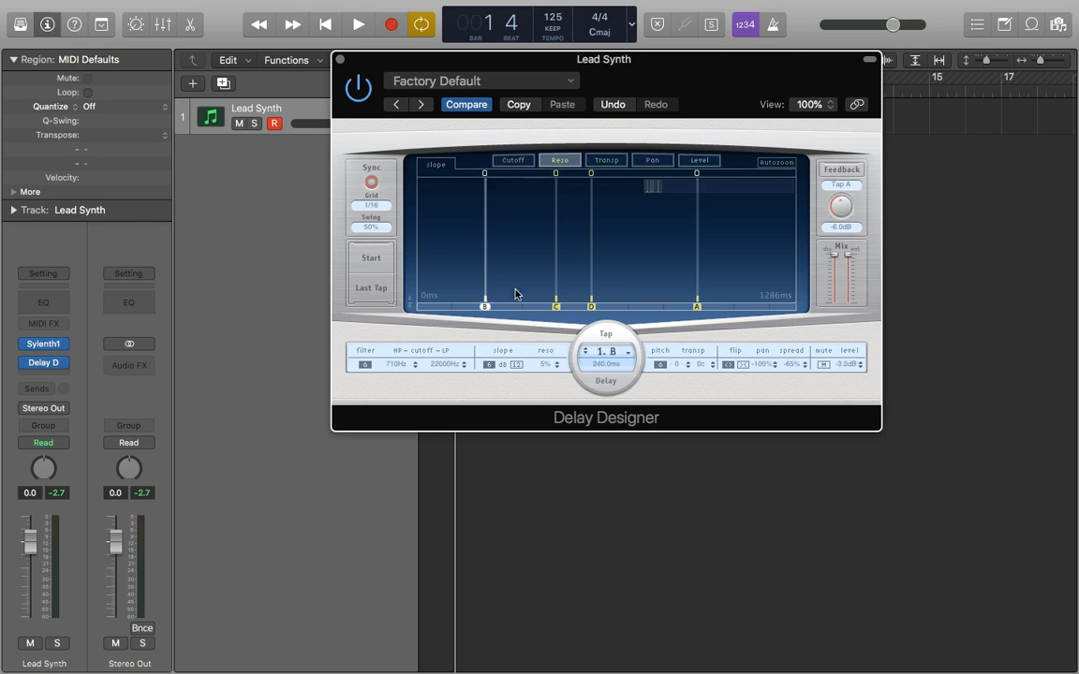
{"action": "left_click", "coordinate": [557, 268]}
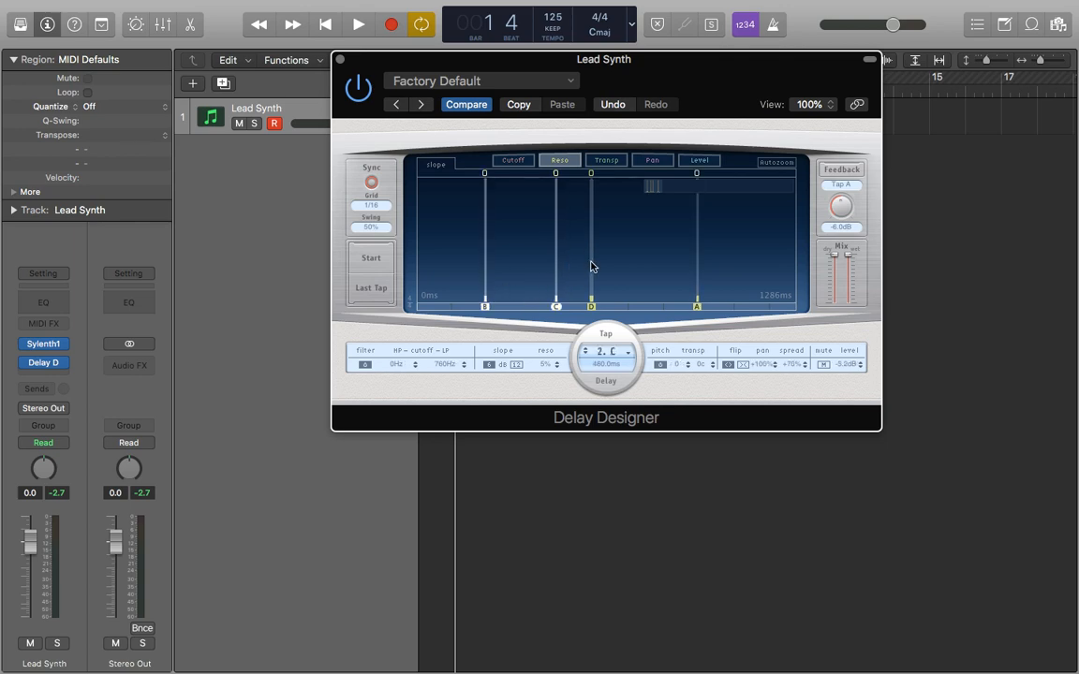
{"action": "left_click", "coordinate": [591, 267]}
{"action": "mouse_move", "coordinate": [695, 273]}
{"action": "left_mouse_down"}
{"action": "mouse_move", "coordinate": [704, 260]}
{"action": "mouse_move", "coordinate": [701, 281]}
{"action": "left_mouse_up"}
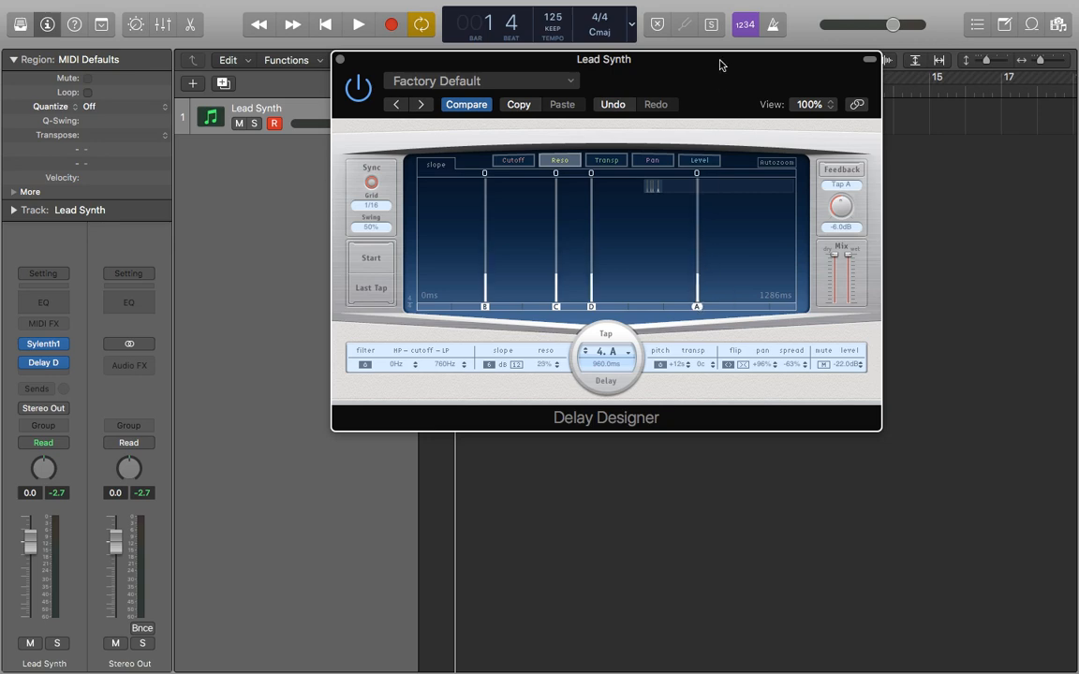
{"action": "left_click_drag", "start_coordinate": [718, 62], "coordinate": [716, 117]}
{"action": "key", "text": "space"}
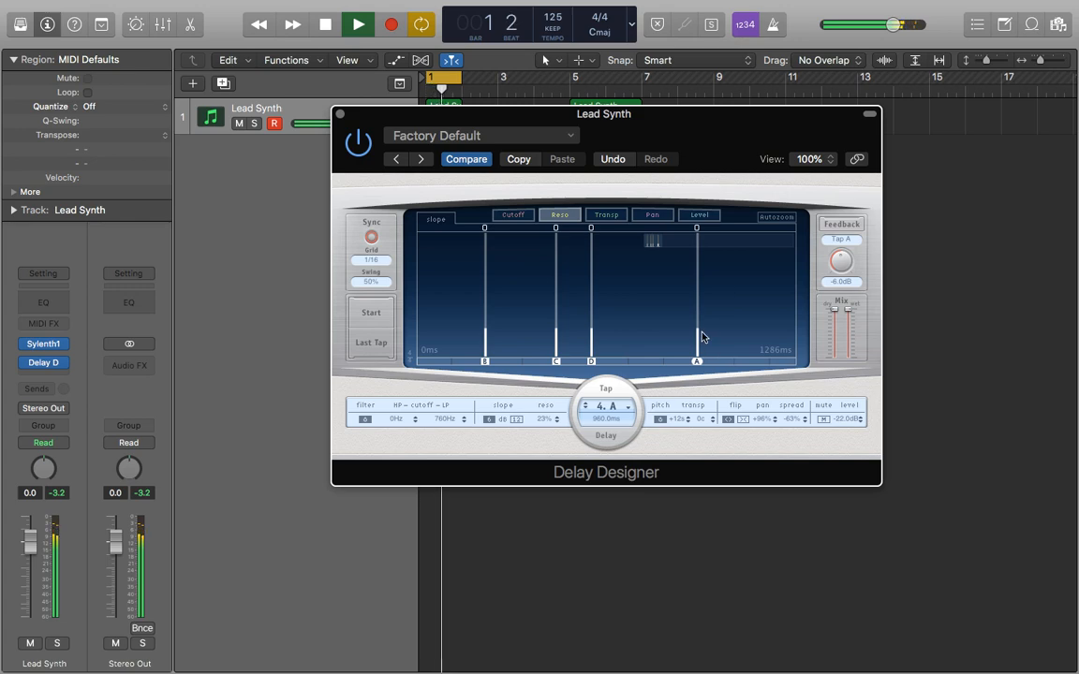
- Try the resonance of all four taps at 67%, settle on 47%, and play the part
{"action": "left_click_drag", "start_coordinate": [699, 337], "coordinate": [704, 288]}
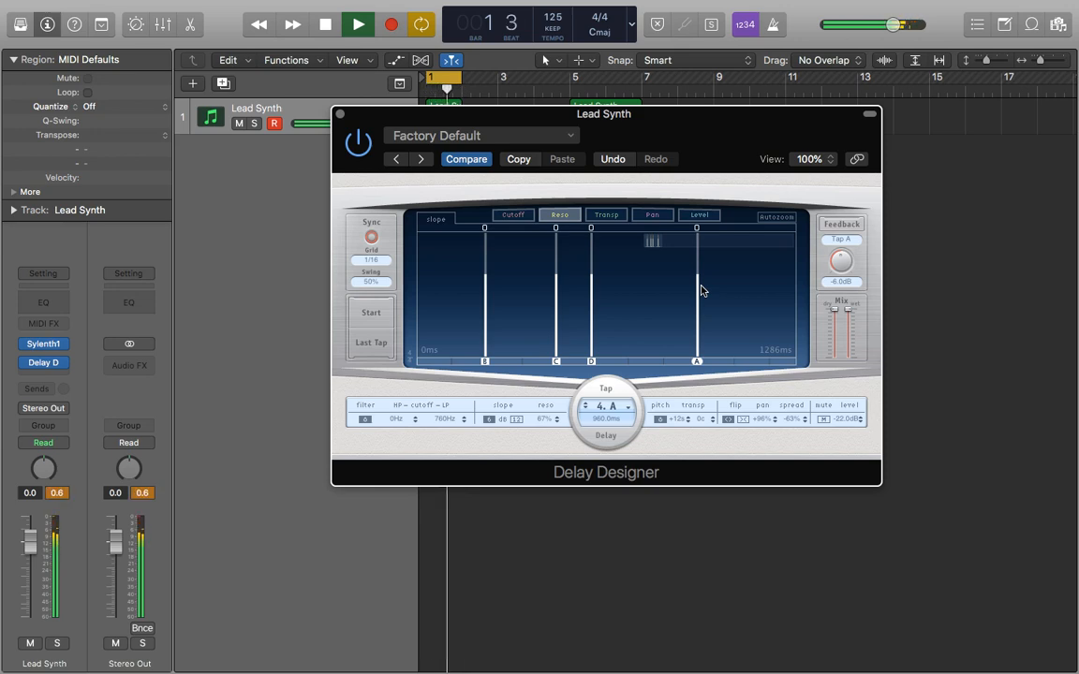
{"action": "key", "text": "space"}
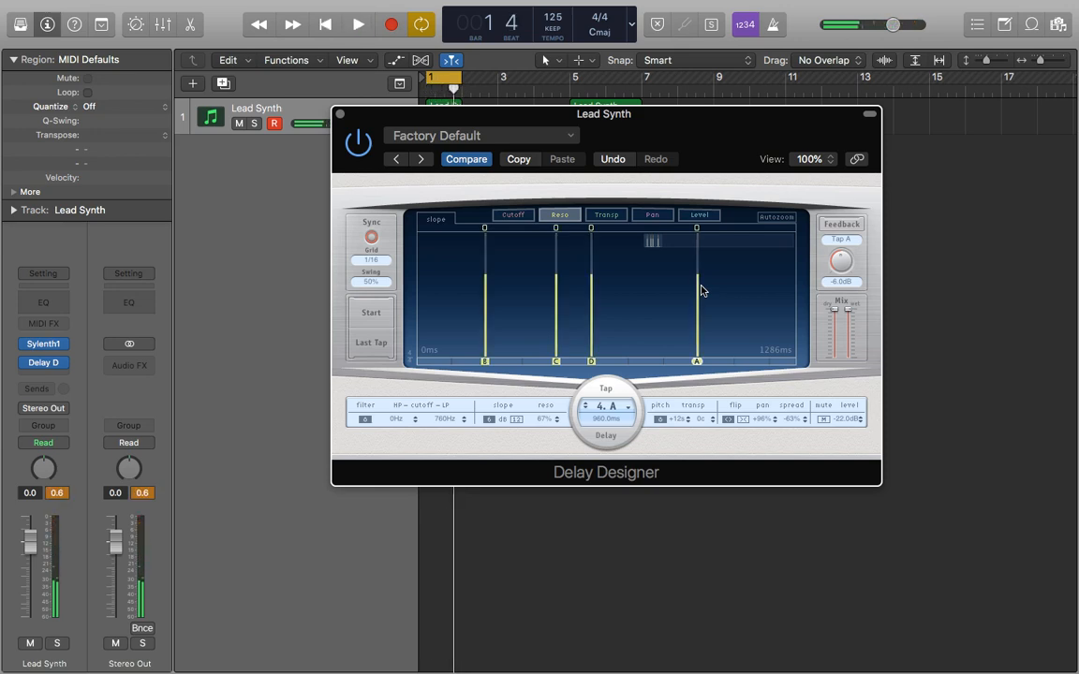
{"action": "left_click_drag", "start_coordinate": [715, 304], "coordinate": [486, 327]}
{"action": "key", "text": "space"}
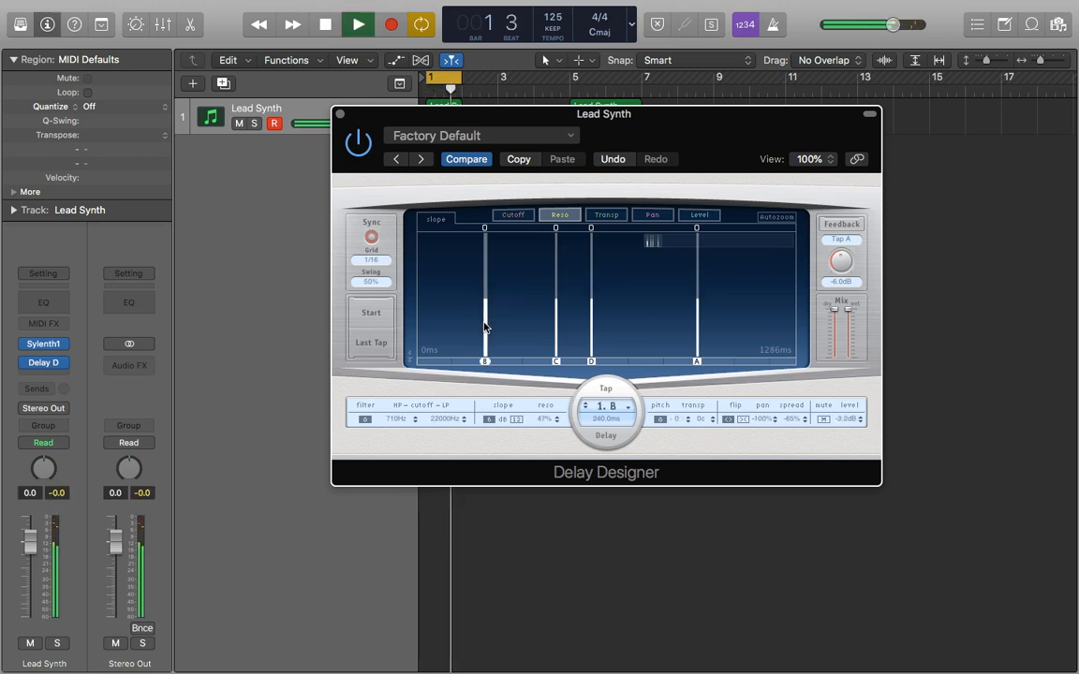
{"action": "key", "text": "space"}
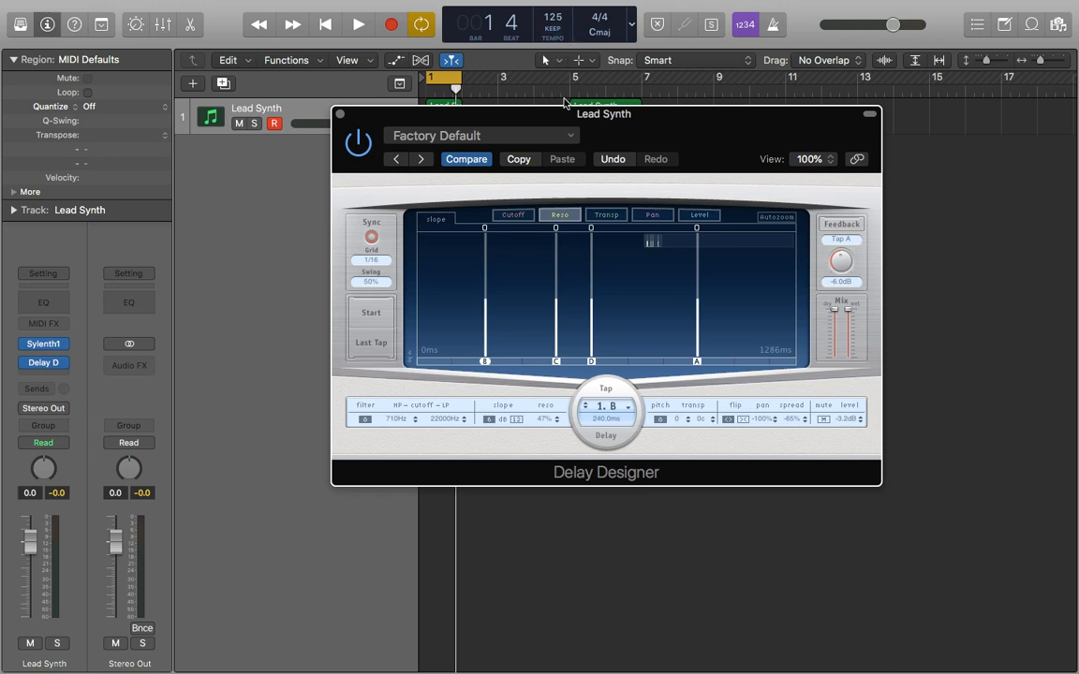
- Try shifting the taps slightly earlier with sync off, moving tap B to 232.4 ms, and turn sync back on
{"action": "left_click", "coordinate": [371, 261]}
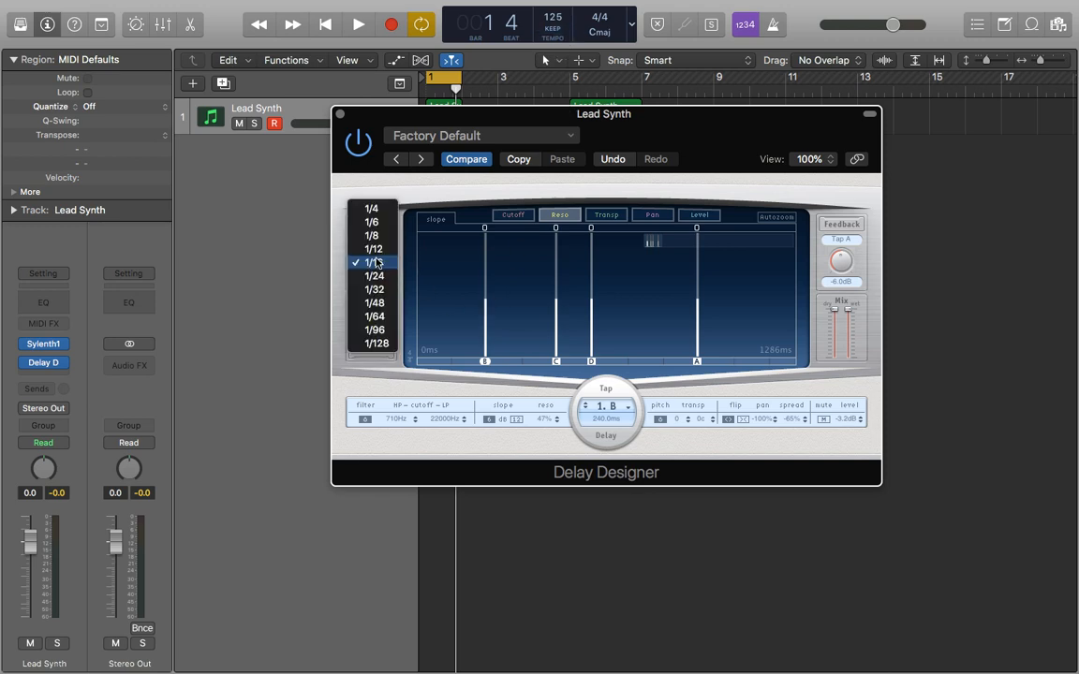
{"action": "left_click", "coordinate": [381, 195]}
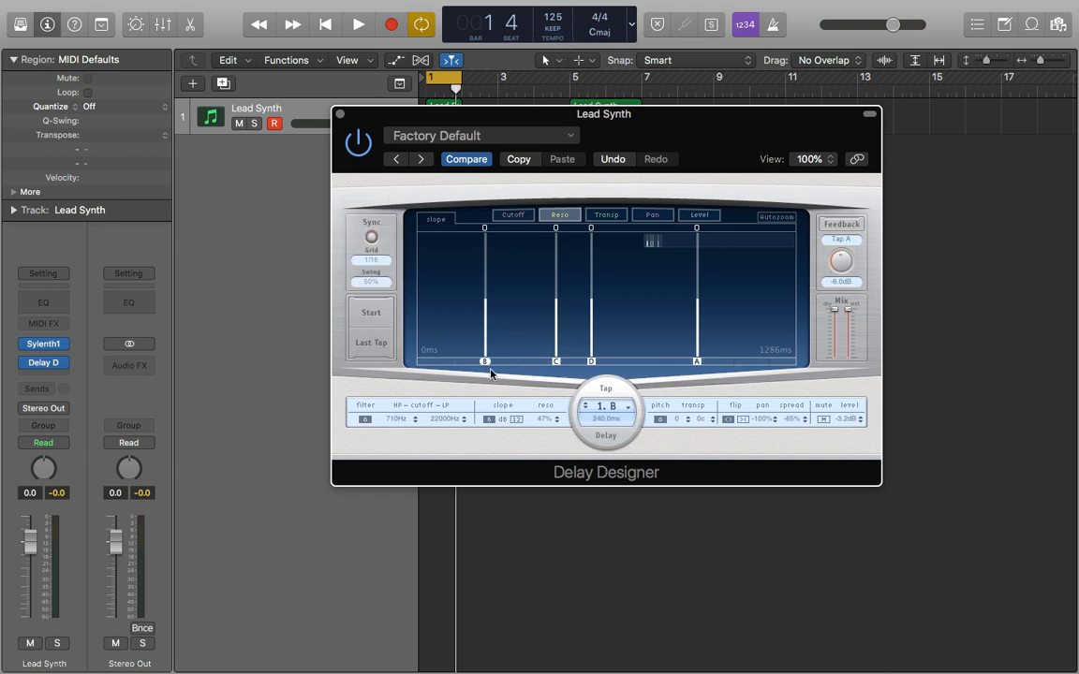
{"action": "mouse_move", "coordinate": [484, 364]}
{"action": "left_mouse_down"}
{"action": "mouse_move", "coordinate": [468, 364]}
{"action": "mouse_move", "coordinate": [482, 364]}
{"action": "left_mouse_up"}
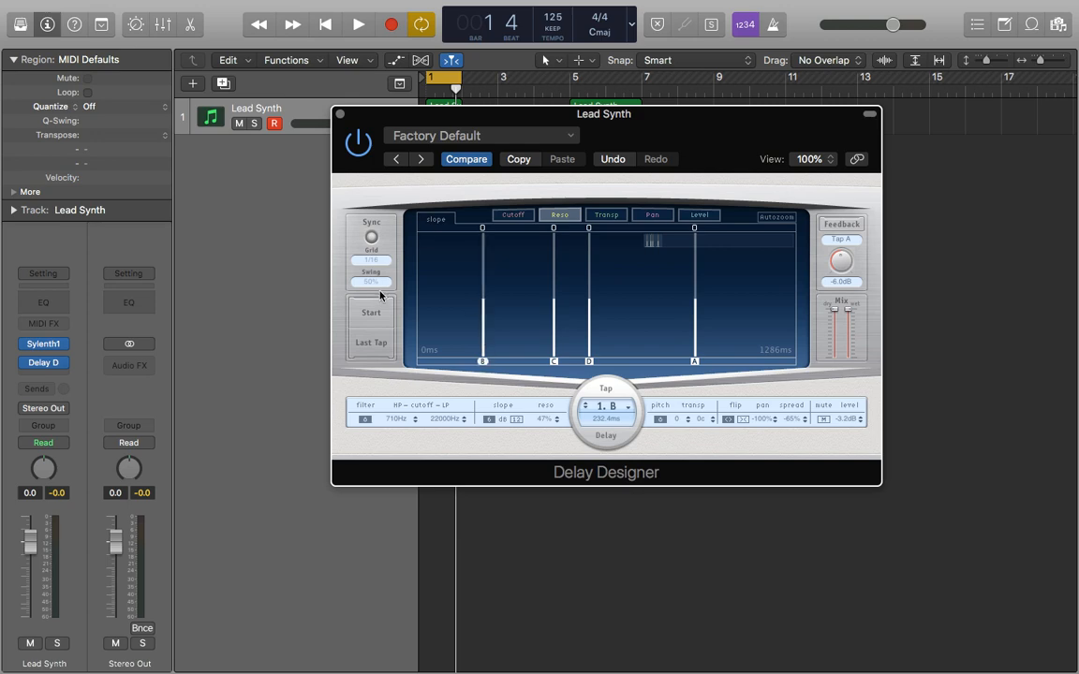
{"action": "left_click", "coordinate": [372, 239]}
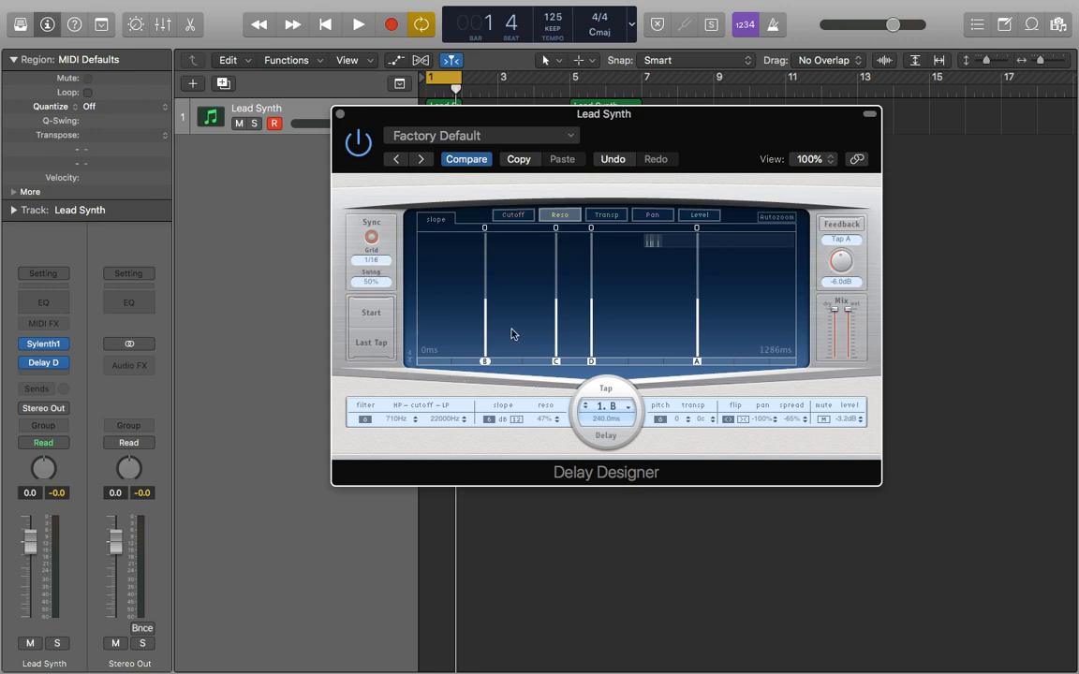
- Try a 1/32 sync grid and return the grid to 1/16
{"action": "left_click", "coordinate": [373, 261]}
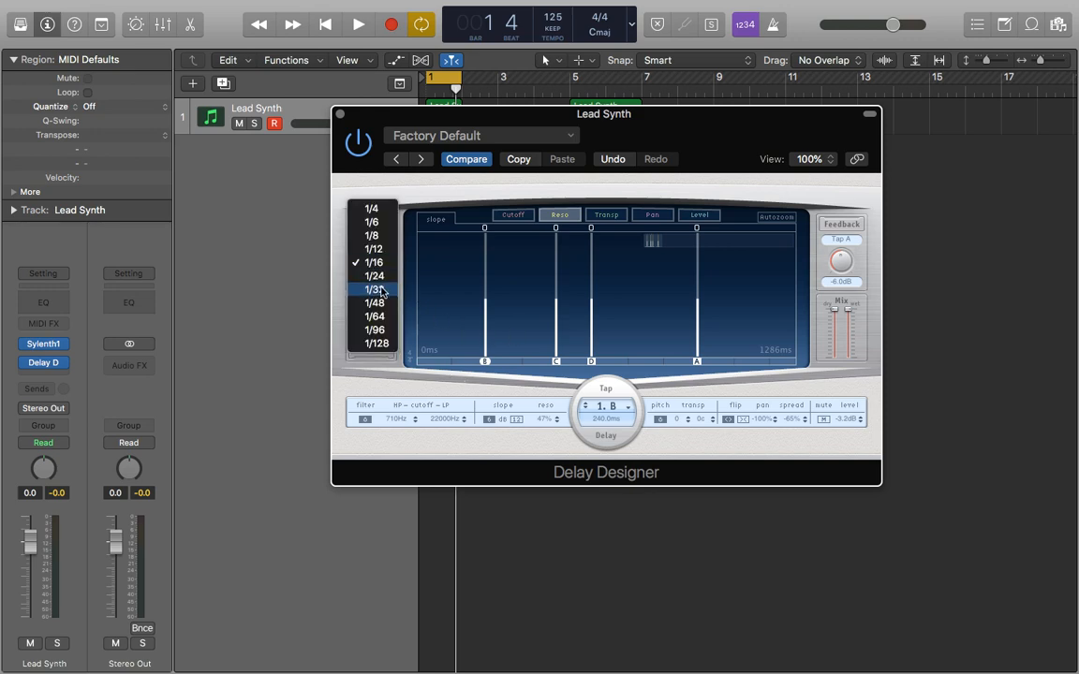
{"action": "left_click", "coordinate": [375, 289]}
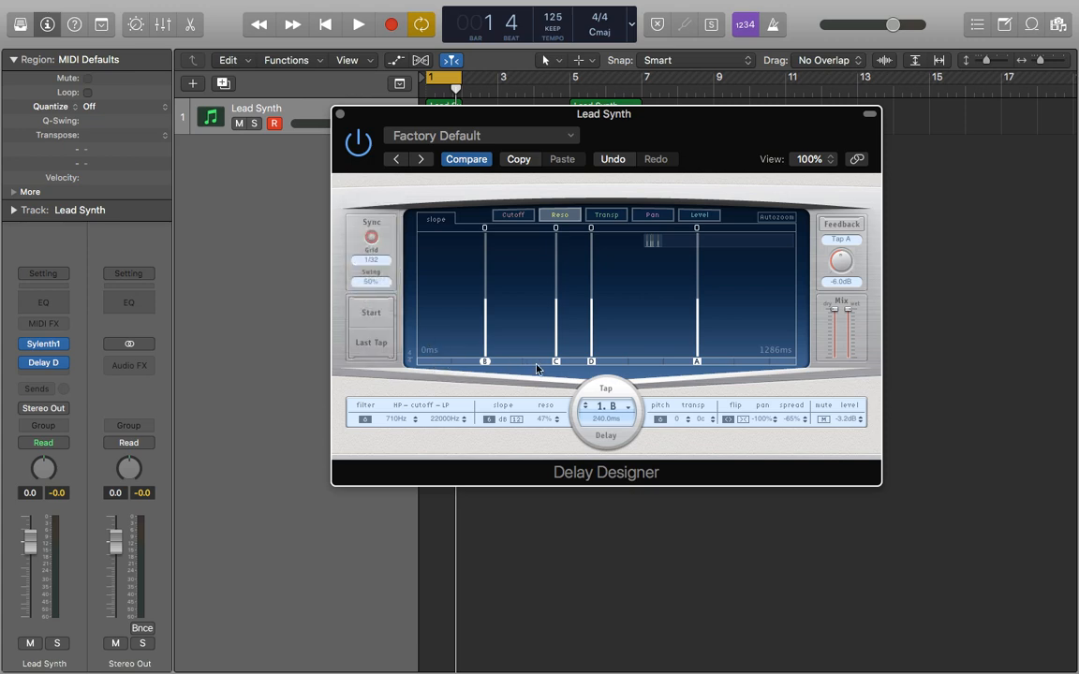
{"action": "left_click", "coordinate": [372, 261]}
{"action": "left_click", "coordinate": [378, 239]}
- Set the grid swing to 66% and play the part
{"action": "left_click_drag", "start_coordinate": [376, 286], "coordinate": [377, 251]}
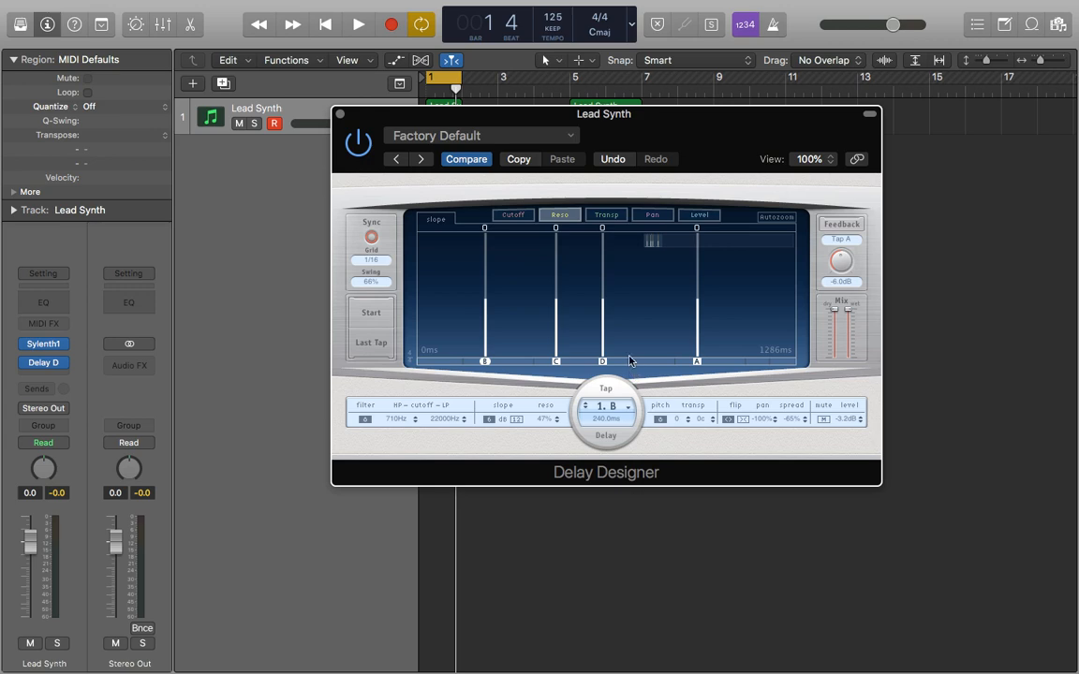
{"action": "key", "text": "space"}
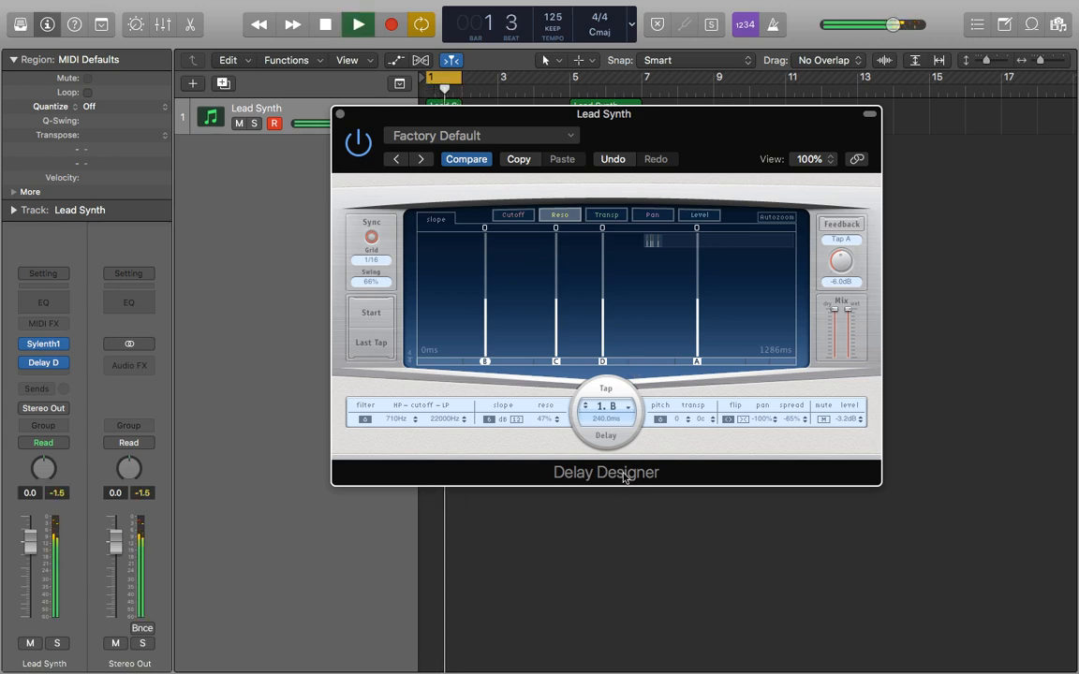
{"action": "key", "text": "space"}
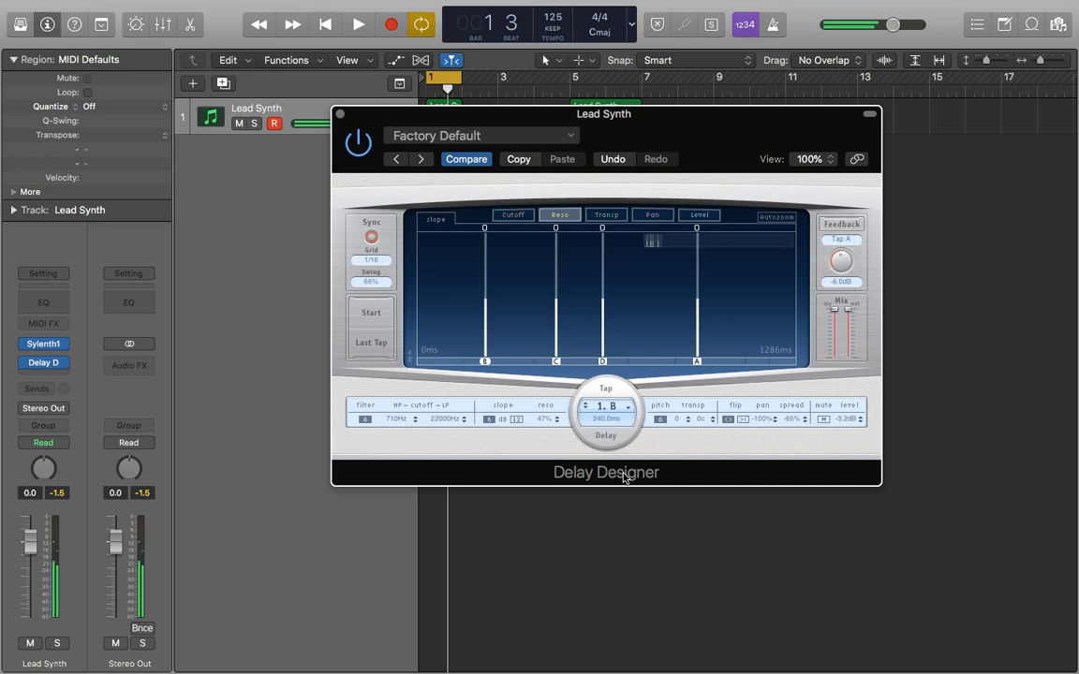
- Add a tap E at 720 ms between taps D and A, lower its level to -17.5 dB, and play the part
{"action": "left_click", "coordinate": [626, 361]}
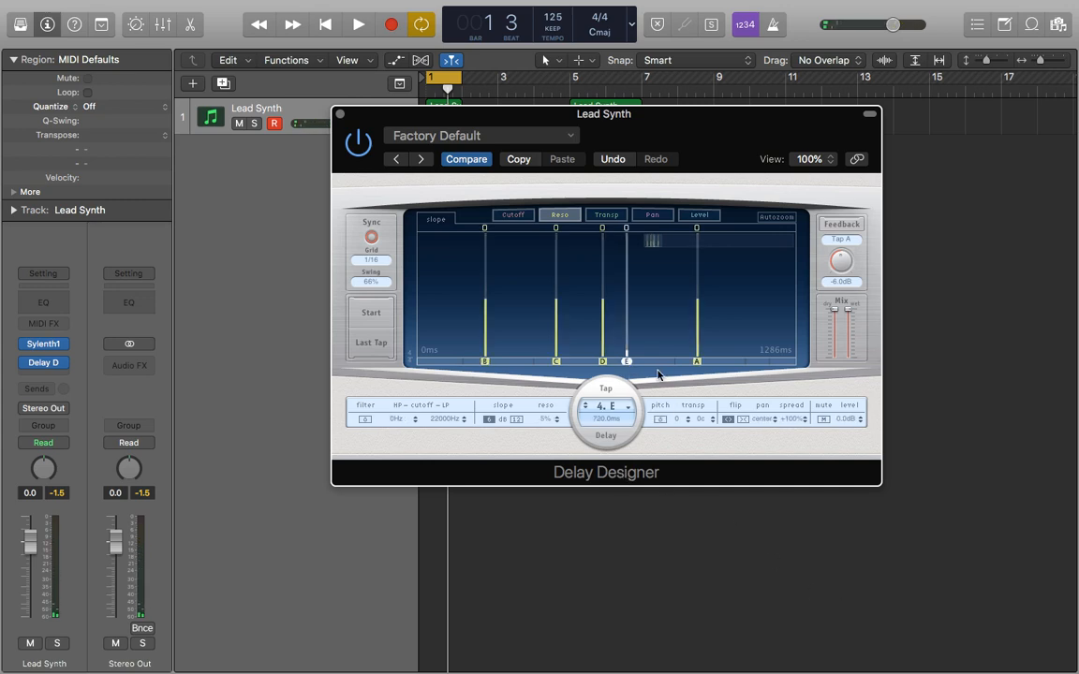
{"action": "left_click", "coordinate": [705, 214]}
{"action": "left_click_drag", "start_coordinate": [629, 273], "coordinate": [628, 335]}
{"action": "key", "text": "space"}
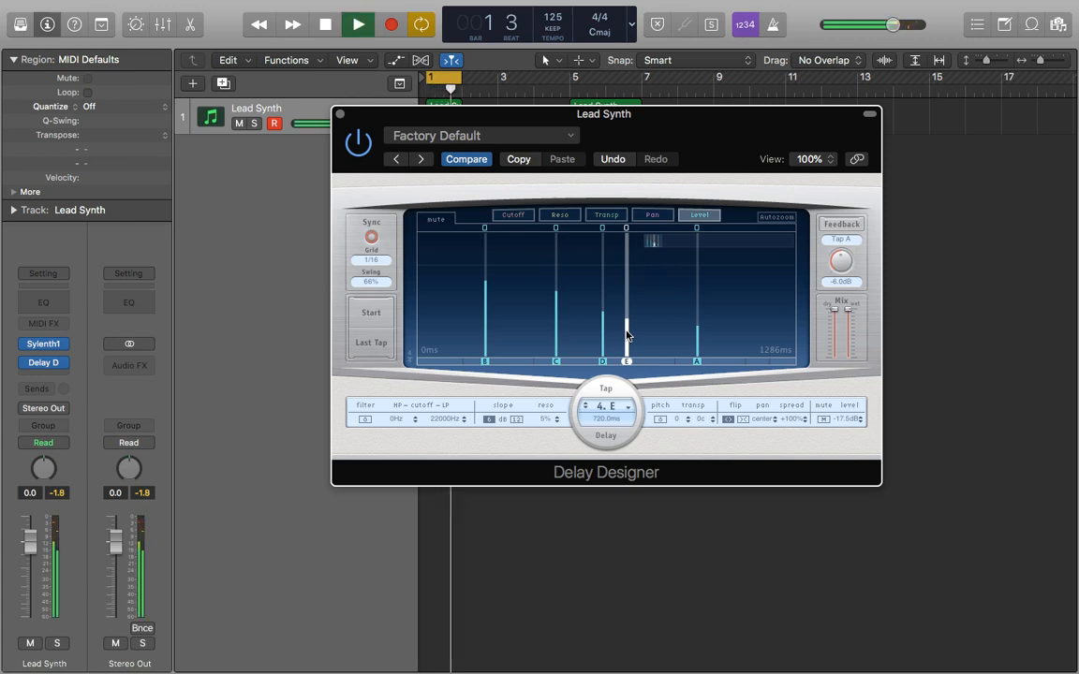
{"action": "key", "text": "space"}
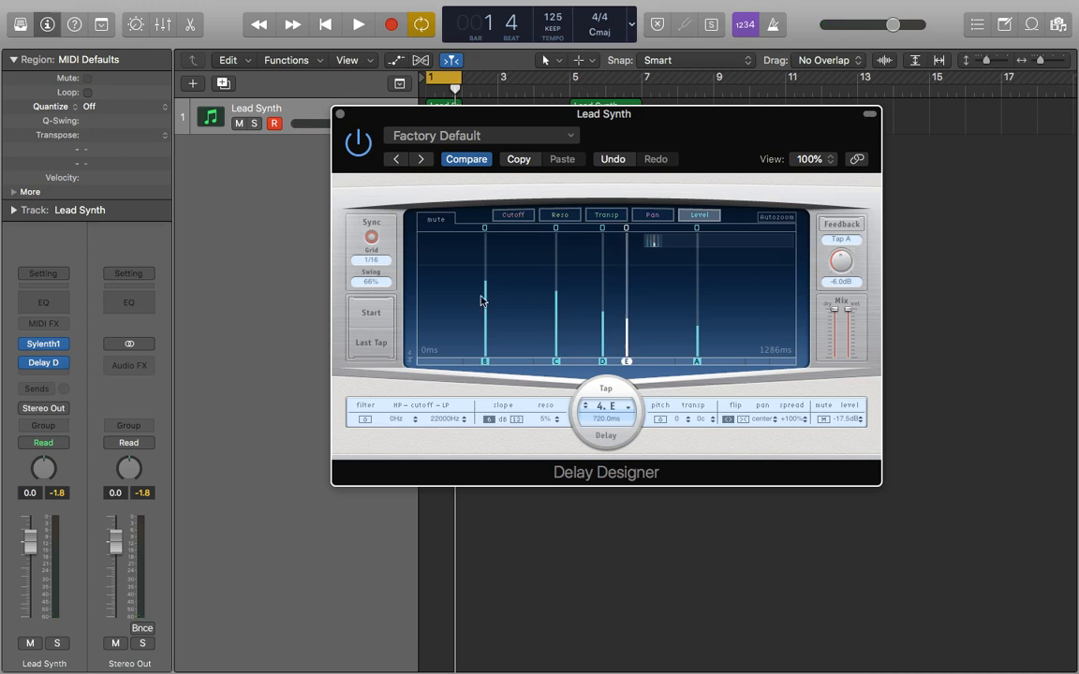
- Reset the swing to 50% and tap in a new delay rhythm from tap A through K, ending at 5280 ms
{"action": "left_click_drag", "start_coordinate": [374, 284], "coordinate": [375, 317]}
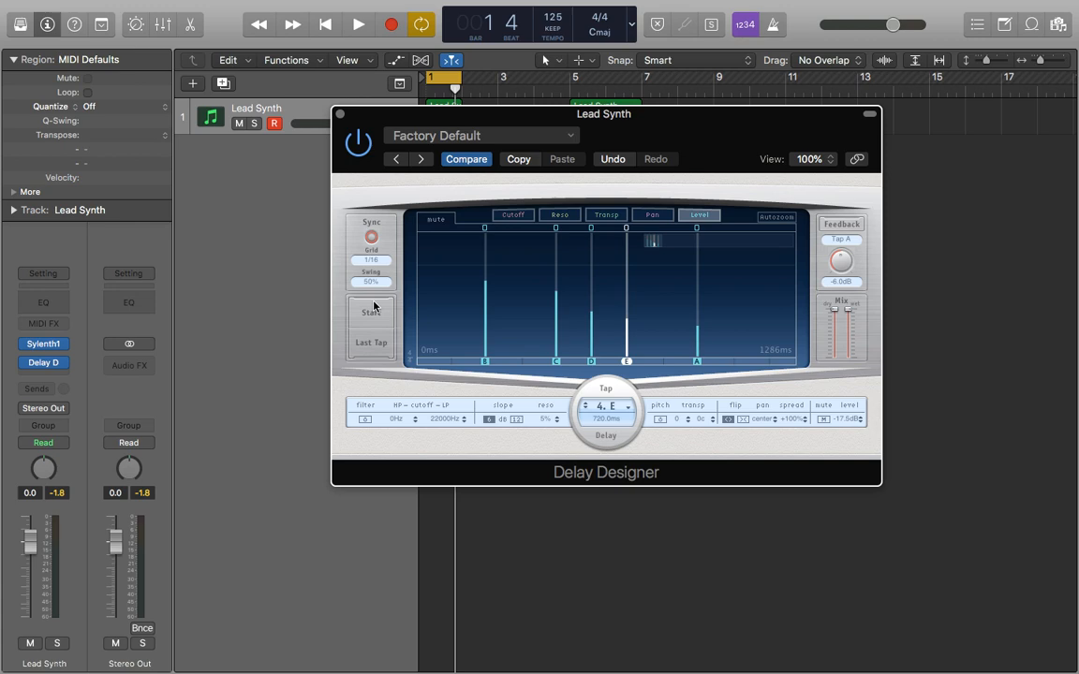
{"action": "left_click", "coordinate": [374, 310]}
{"action": "left_click", "coordinate": [374, 310]}
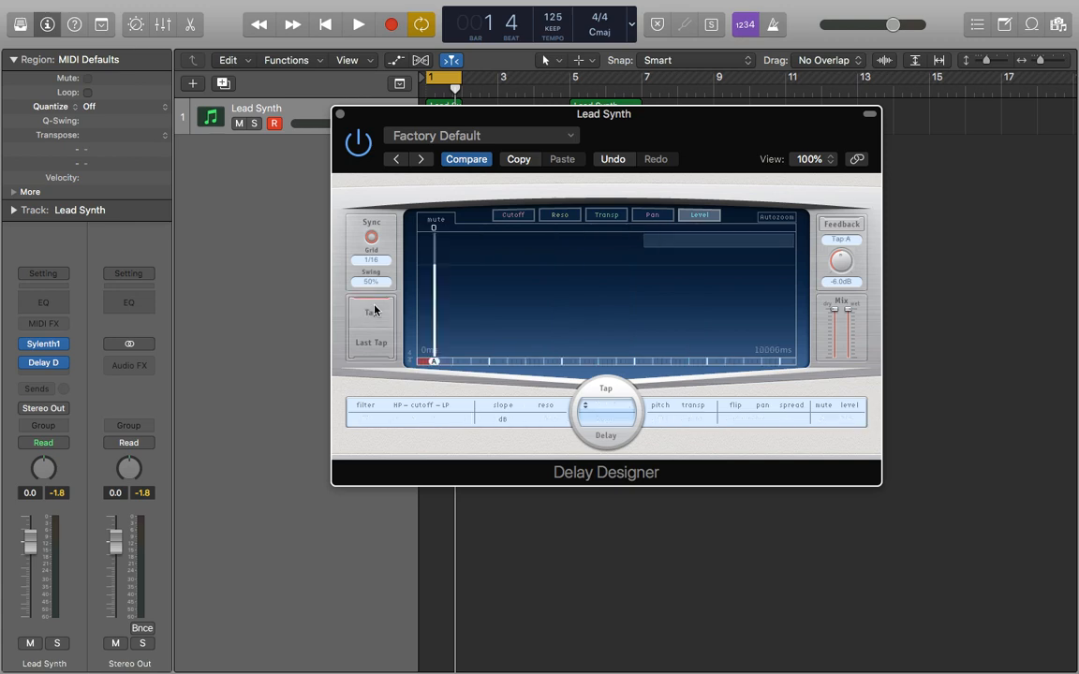
{"action": "left_click", "coordinate": [374, 310]}
{"action": "left_click", "coordinate": [374, 310]}
{"action": "left_click", "coordinate": [373, 310]}
{"action": "left_click", "coordinate": [373, 310]}
{"action": "left_click", "coordinate": [374, 310]}
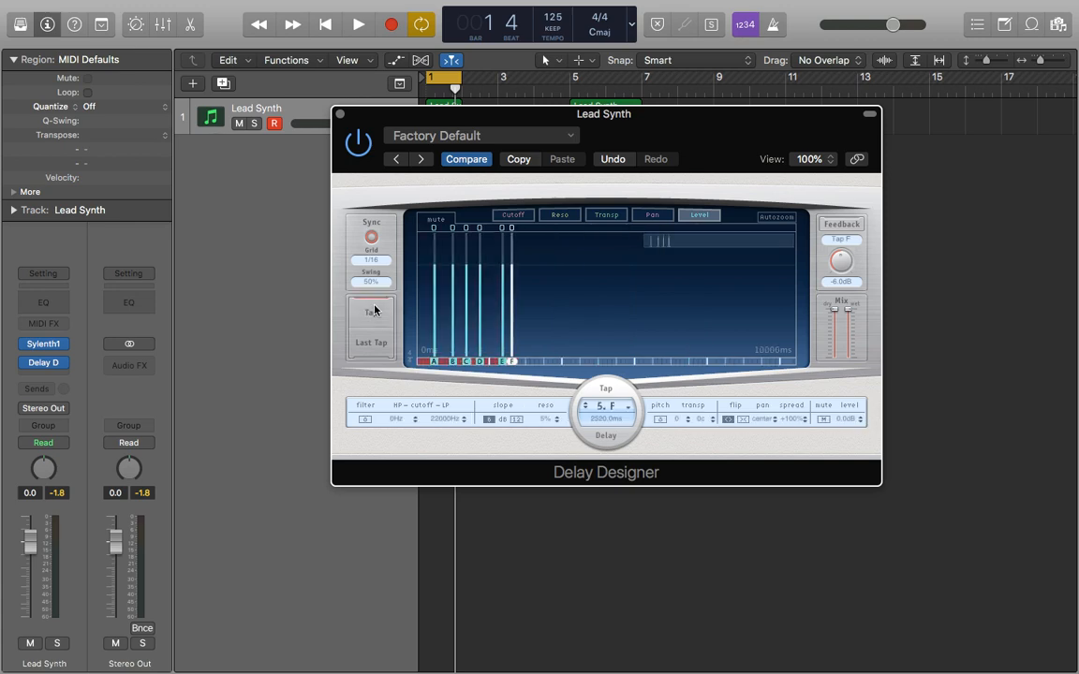
{"action": "left_click", "coordinate": [373, 310]}
{"action": "left_click", "coordinate": [373, 310]}
{"action": "left_click", "coordinate": [373, 310]}
{"action": "left_click", "coordinate": [374, 311]}
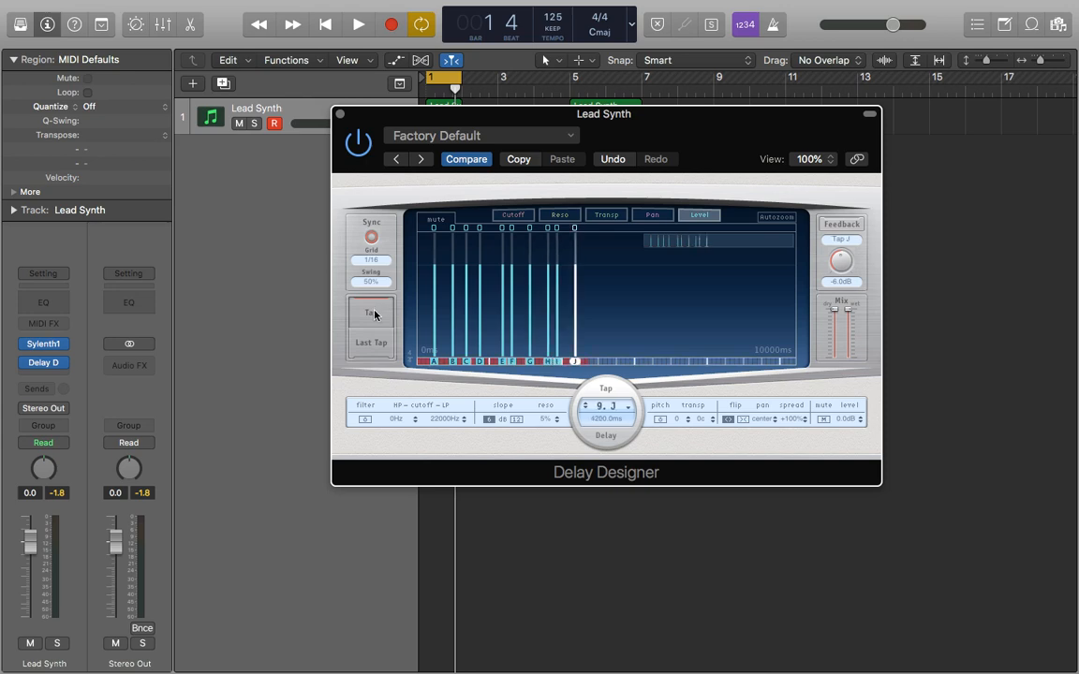
{"action": "left_click", "coordinate": [374, 341]}
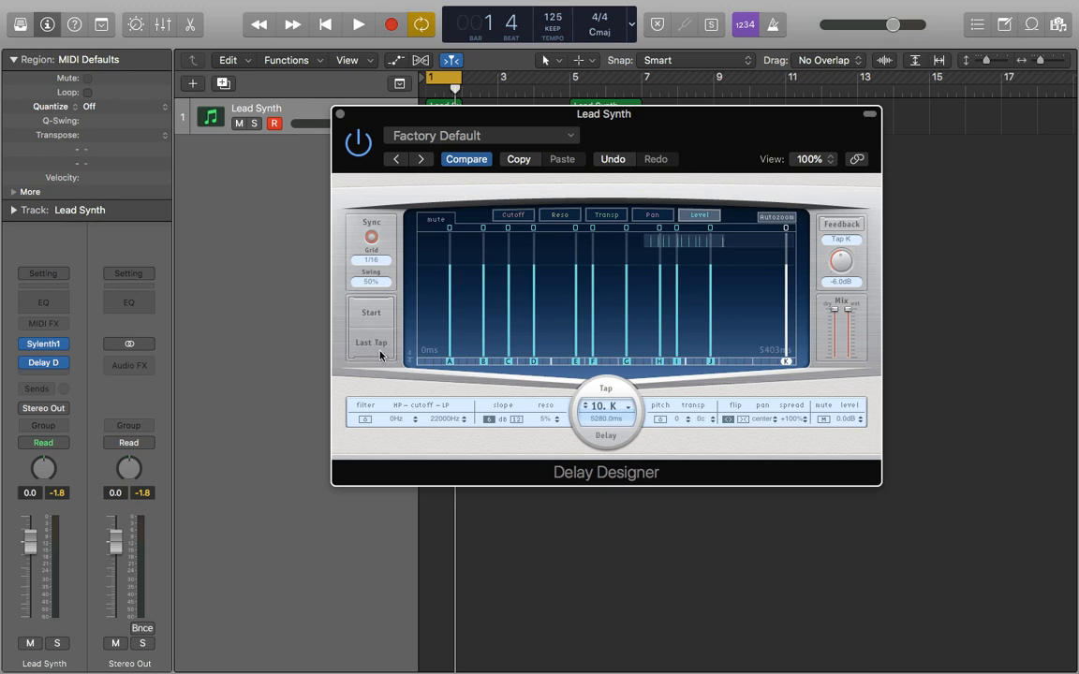
- Delete tap K, turn off cycle playback, and play the part from the start
{"action": "key", "text": "Delete"}
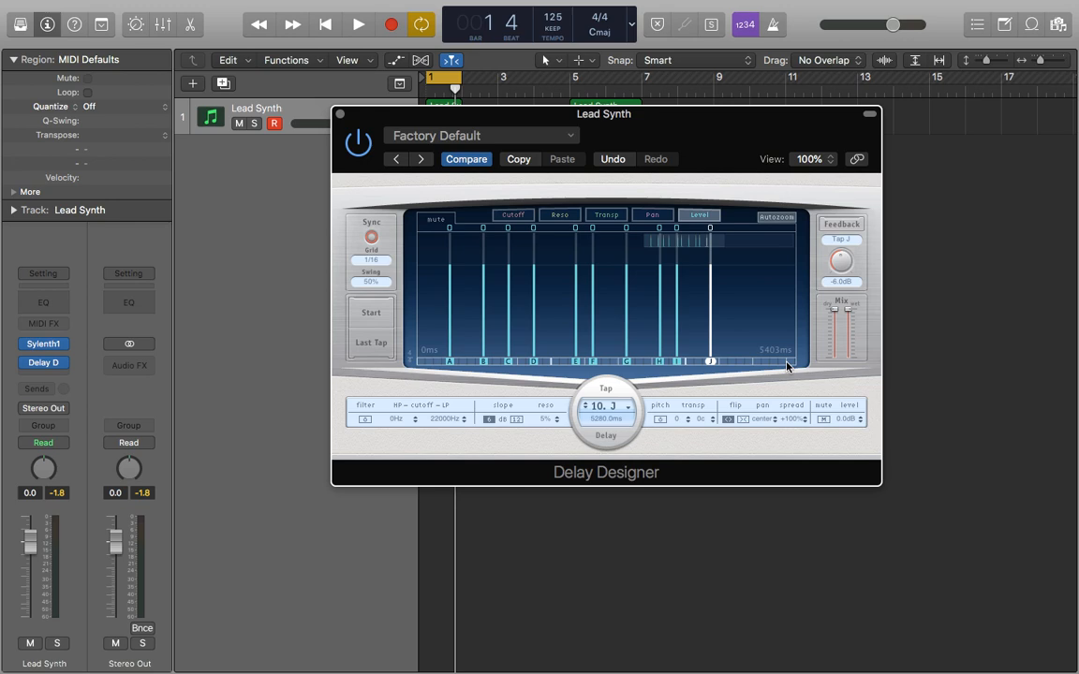
{"action": "key", "text": "space"}
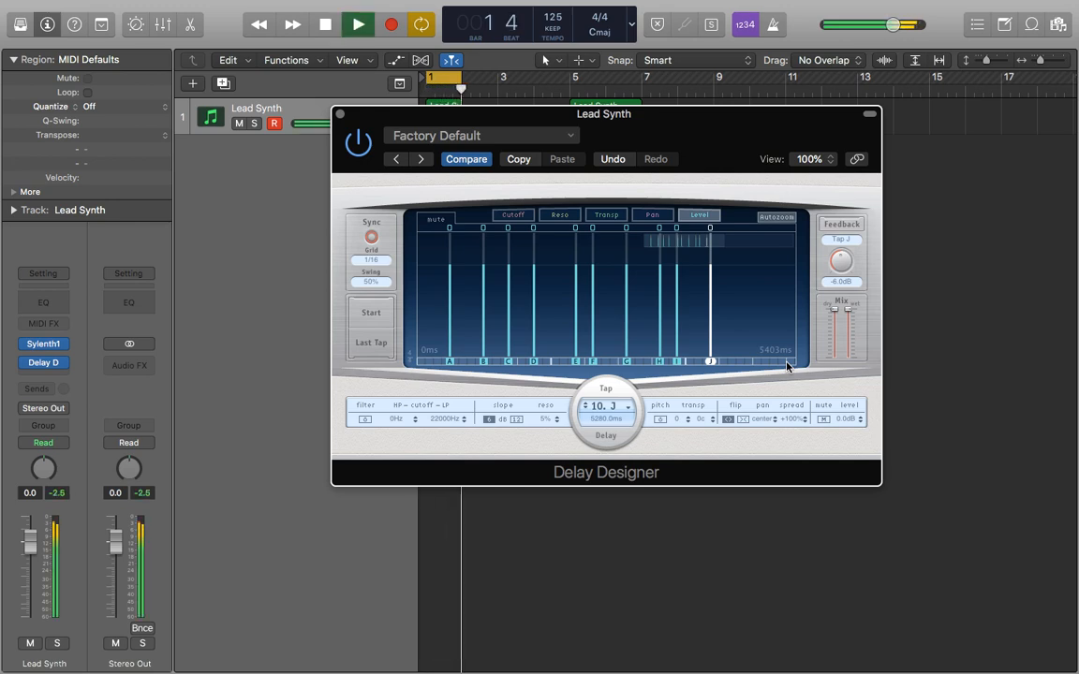
{"action": "key", "text": "space"}
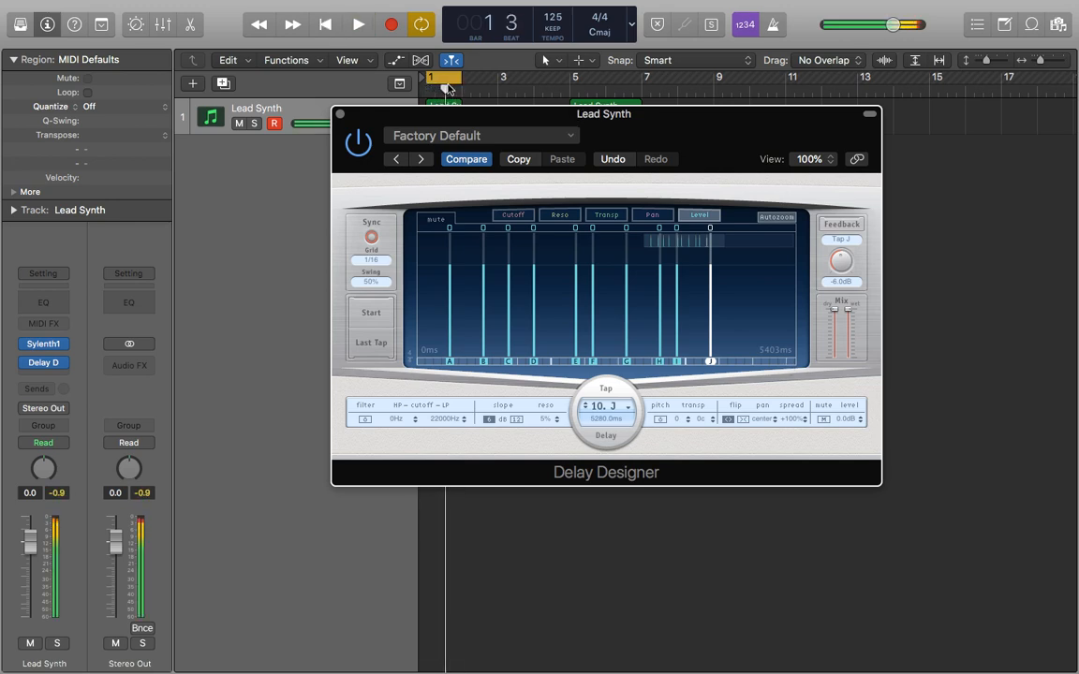
{"action": "left_click", "coordinate": [441, 80]}
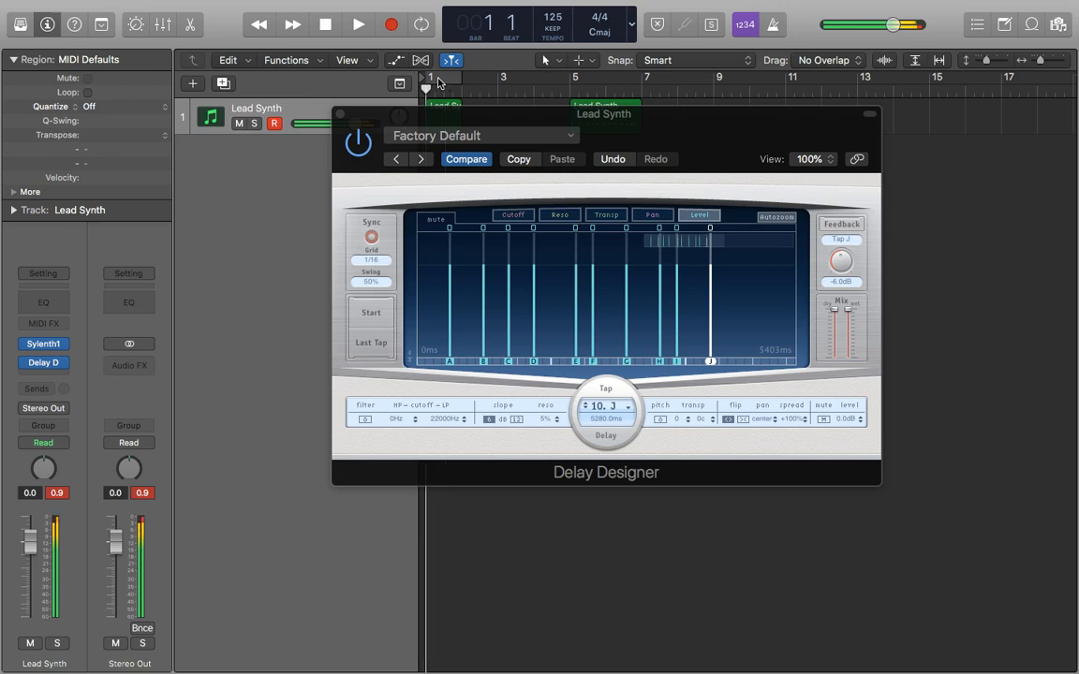
{"action": "key", "text": "space"}
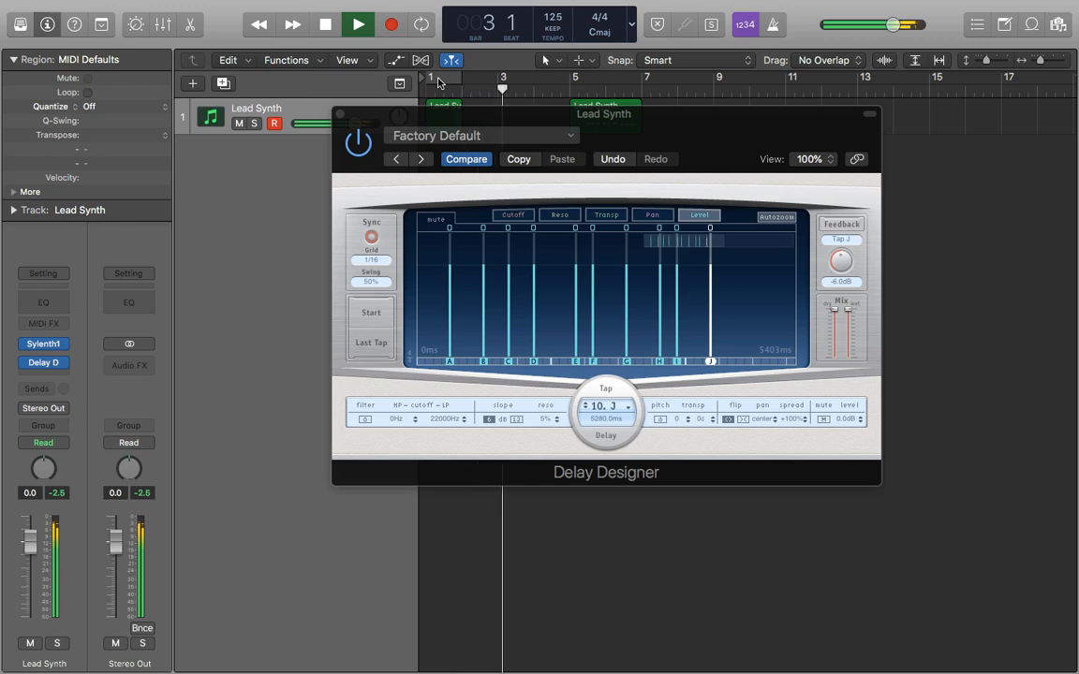
{"action": "key", "text": "space"}
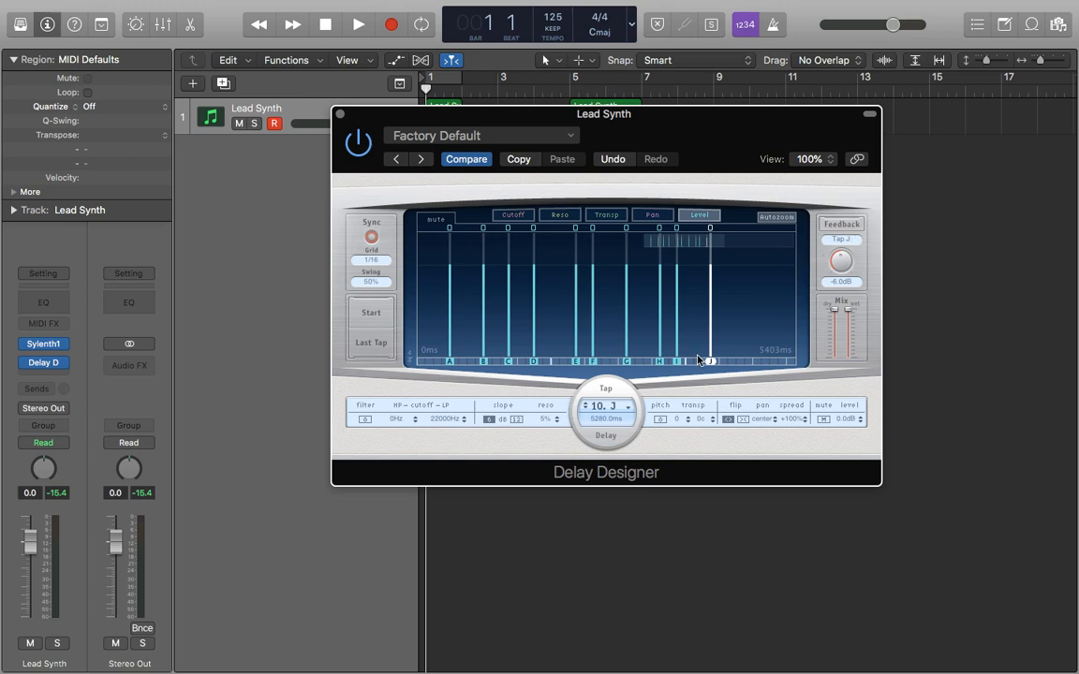
- Delete taps J back through E, keeping only taps A to D in the delay
{"action": "key", "text": "super+BackSpace"}
{"action": "left_click", "coordinate": [581, 233]}
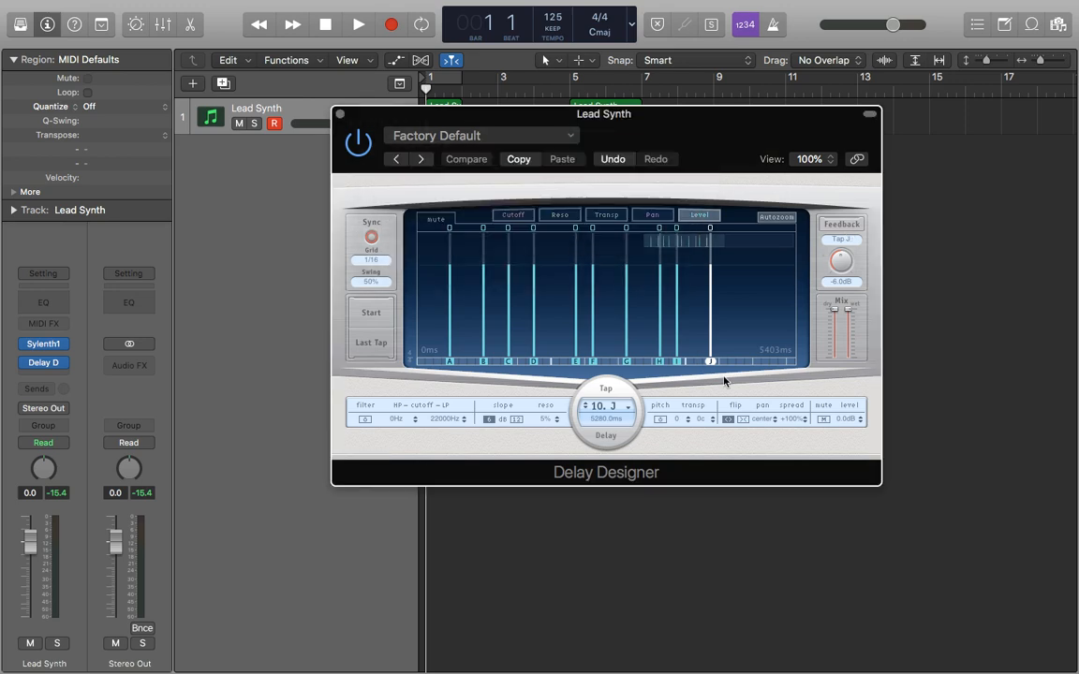
{"action": "key", "text": "BackSpace"}
{"action": "key", "text": "BackSpace"}
{"action": "key", "text": "BackSpace"}
{"action": "key", "text": "BackSpace"}
{"action": "key", "text": "BackSpace"}
{"action": "key", "text": "BackSpace"}
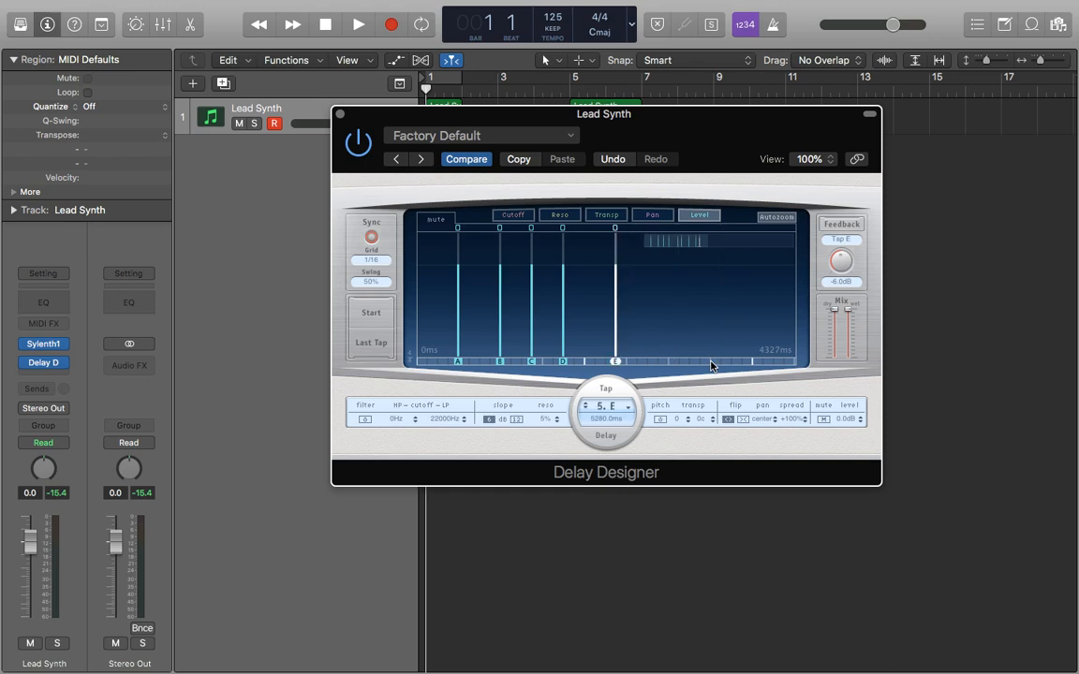
- Turn on feedback for tap D and play the part
{"action": "left_click", "coordinate": [848, 225]}
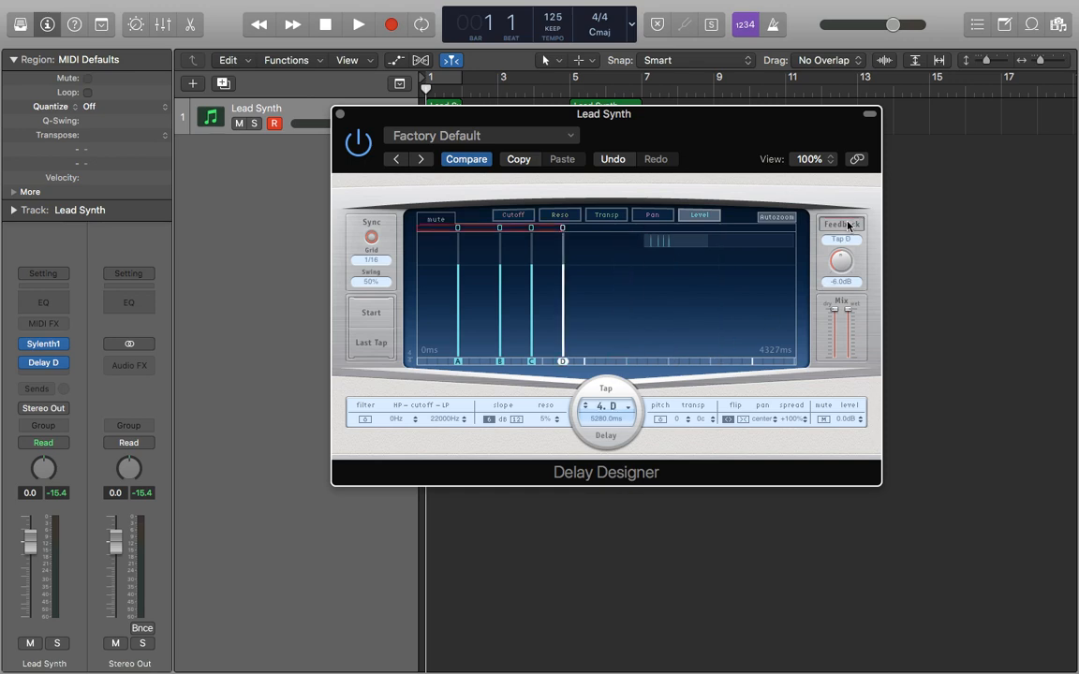
{"action": "key", "text": "space"}
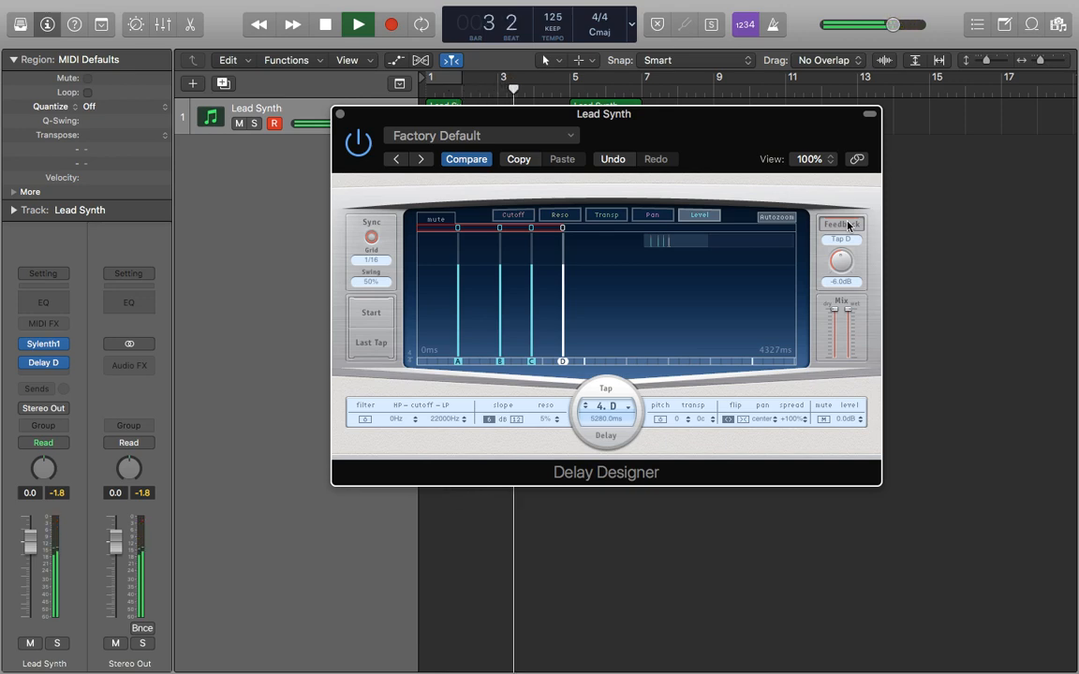
{"action": "key", "text": "space"}
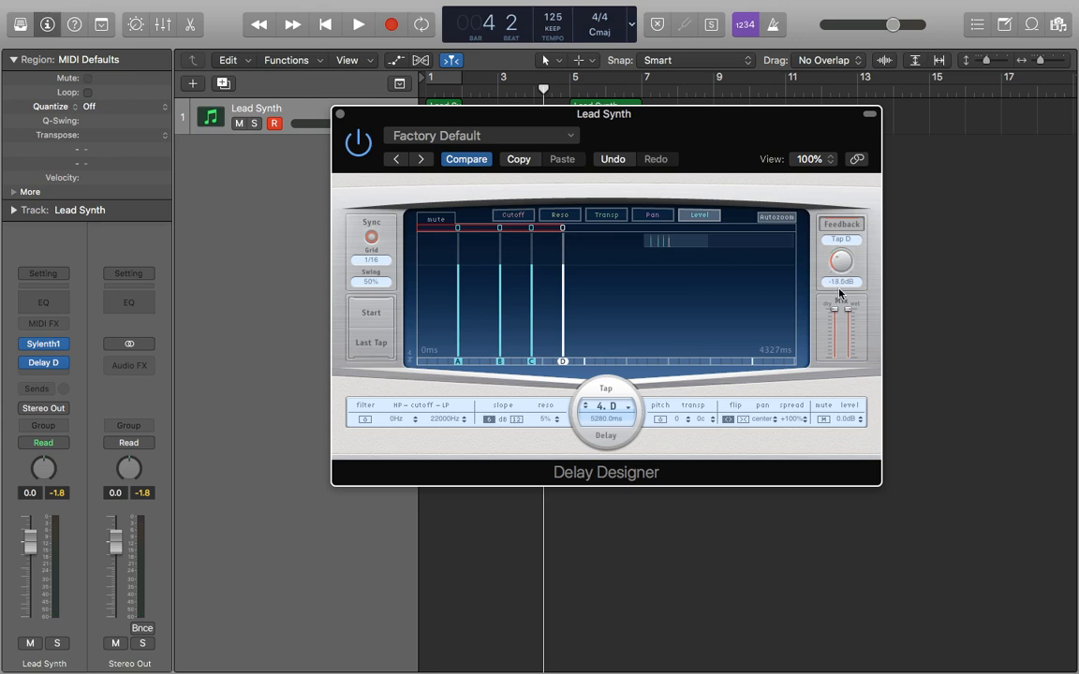
- Lower the tap D feedback level to -18.5 dB and play the part from the start
{"action": "key", "text": "Return"}
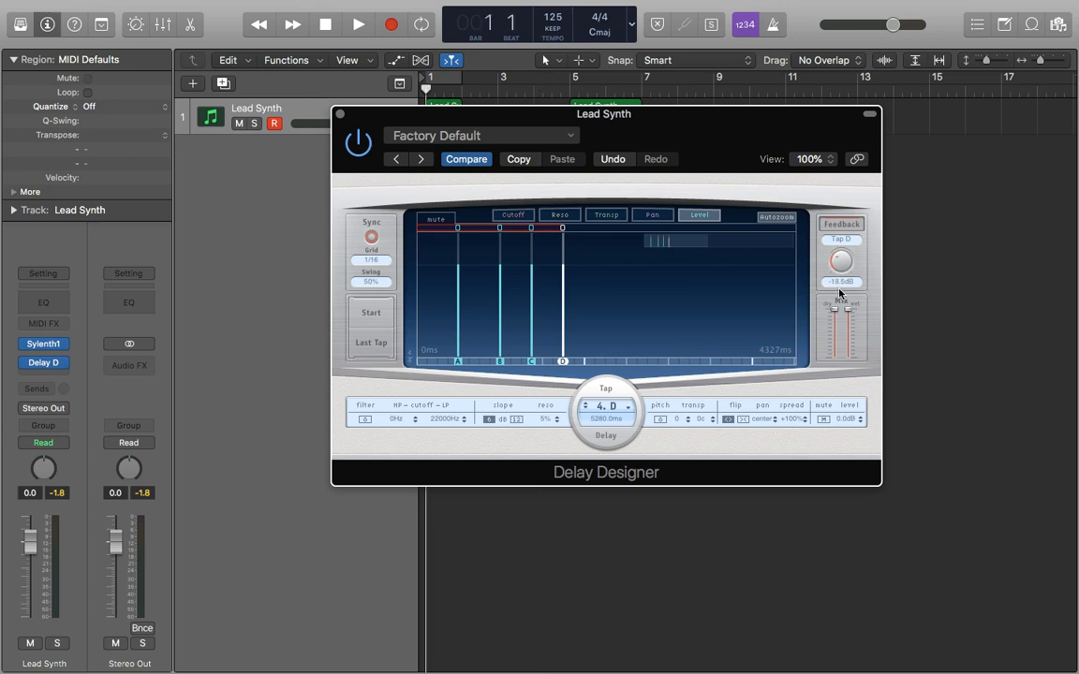
{"action": "key", "text": "space"}
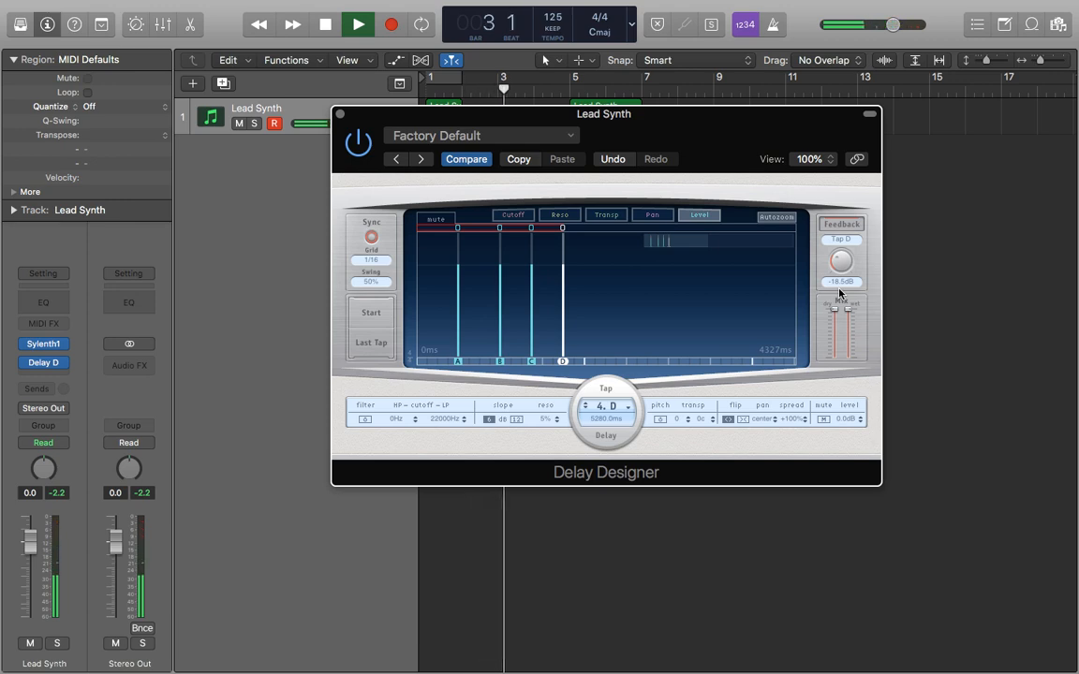
{"action": "key", "text": "space"}
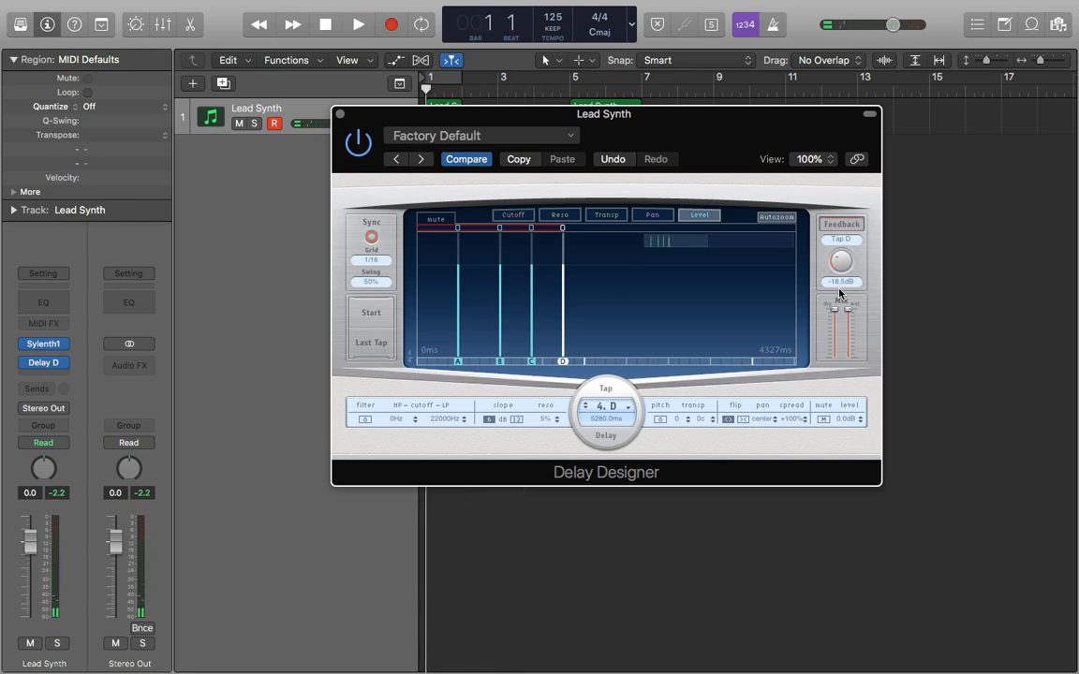
- Try a feedback level of +3.4 dB on tap D and play the part
{"action": "left_click_drag", "start_coordinate": [839, 288], "coordinate": [841, 205]}
{"action": "key", "text": "space"}
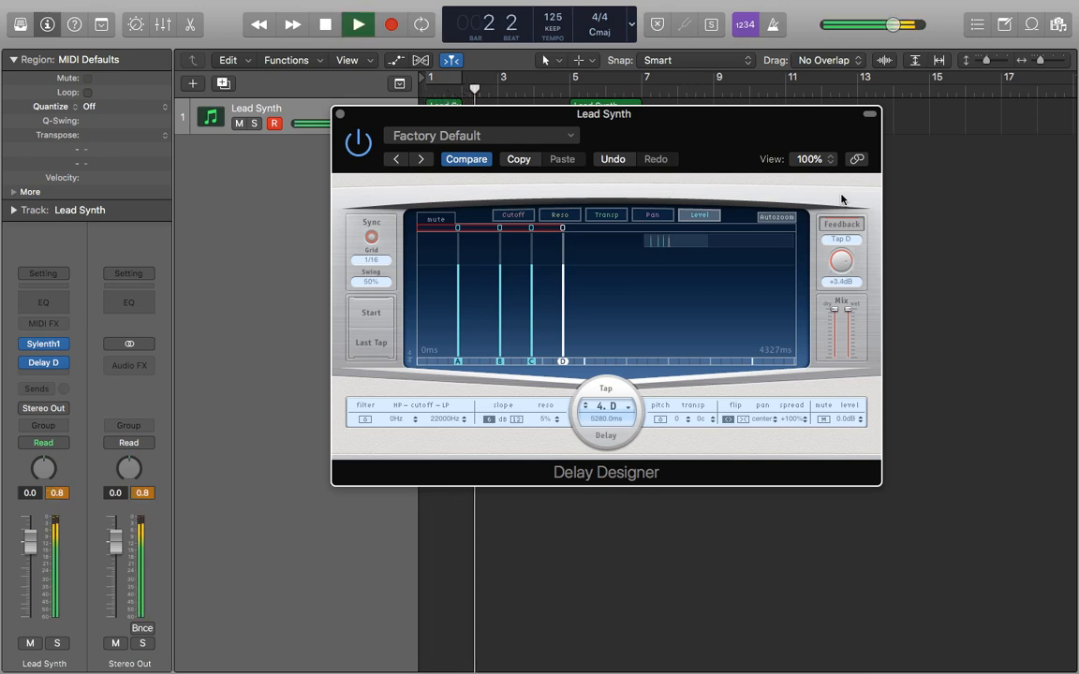
{"action": "key", "text": "space"}
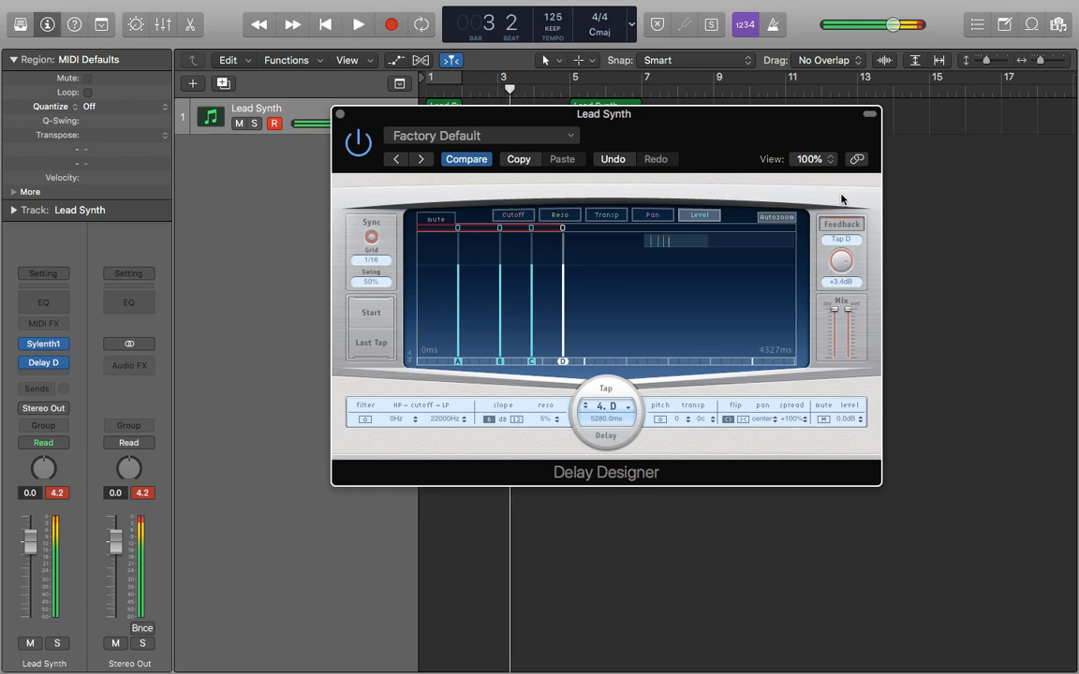
{"action": "key", "text": "space"}
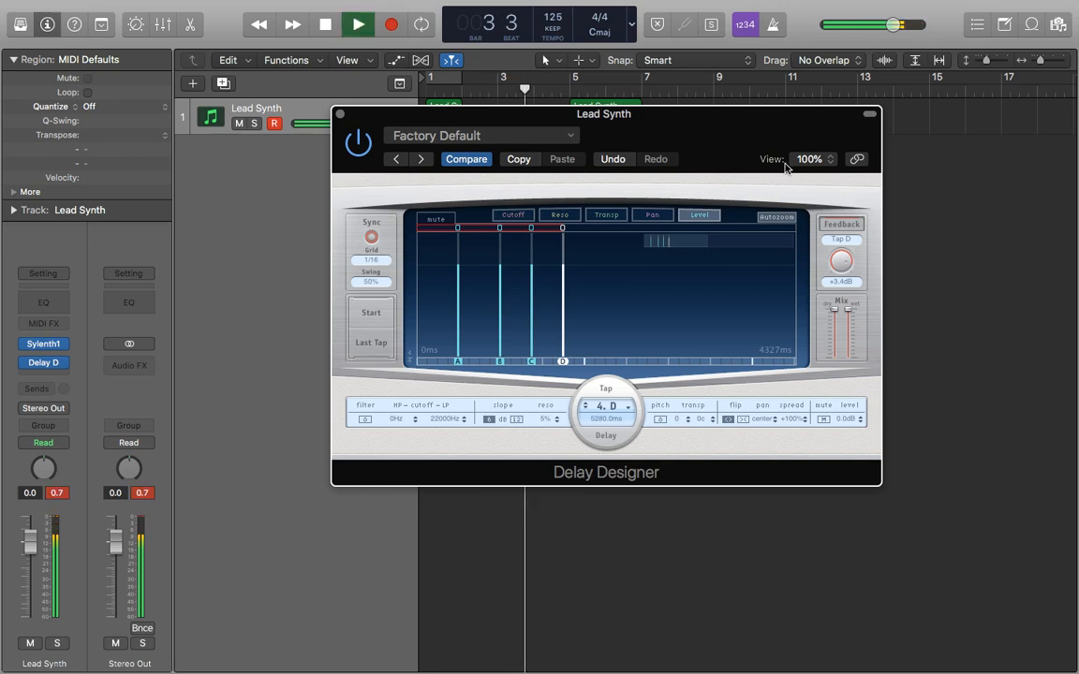
{"action": "key", "text": "space"}
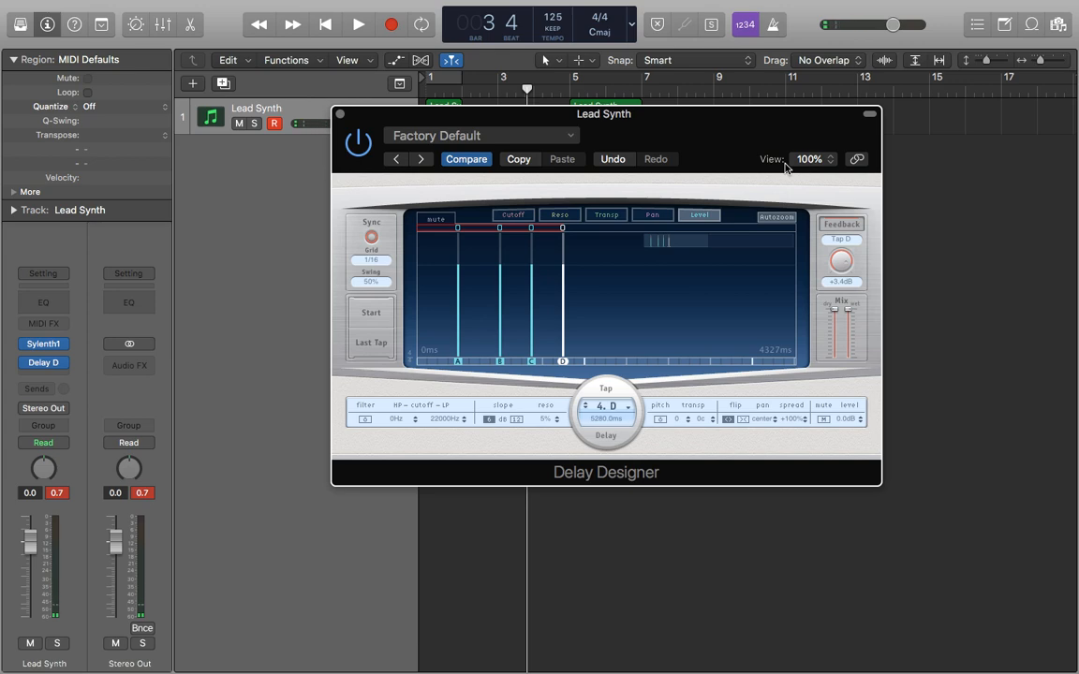
- Set the feedback level to -15.5 dB, choose Tap B as the feedback tap, and play from the start
{"action": "left_click_drag", "start_coordinate": [841, 262], "coordinate": [833, 331]}
{"action": "left_click", "coordinate": [850, 239]}
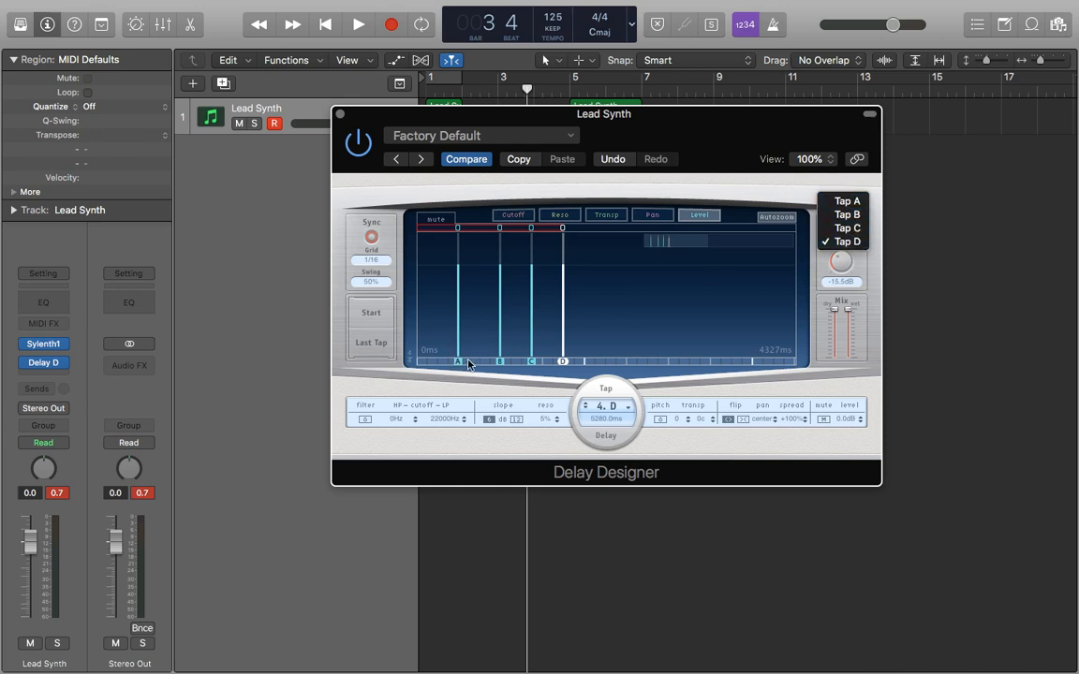
{"action": "left_click", "coordinate": [847, 215]}
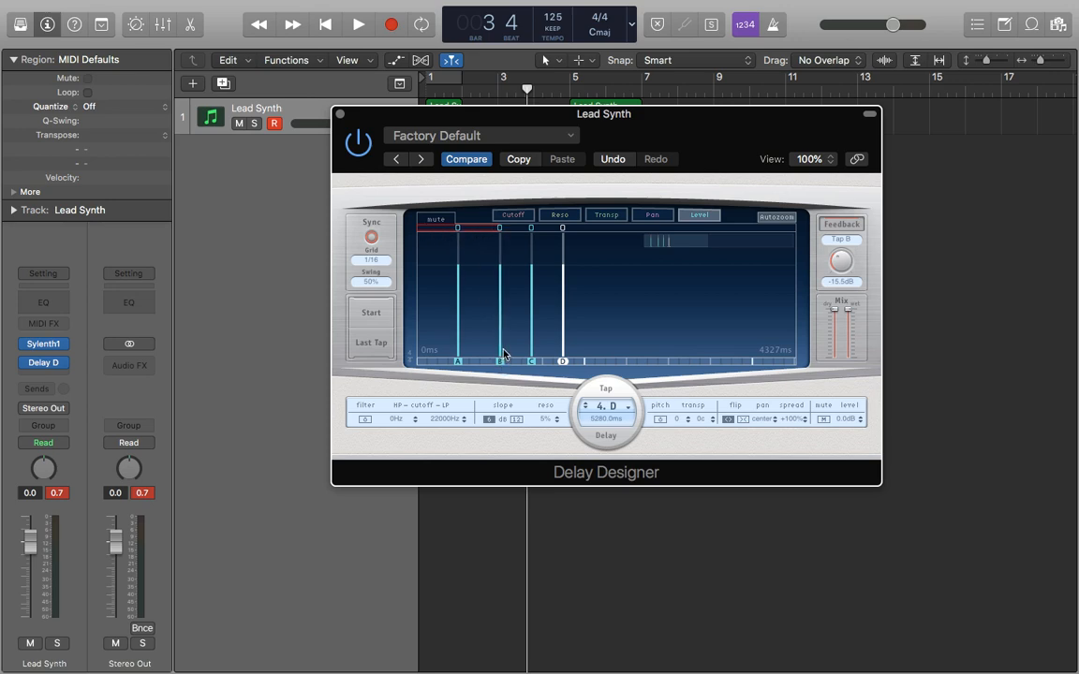
{"action": "key", "text": "Return"}
{"action": "key", "text": "space"}
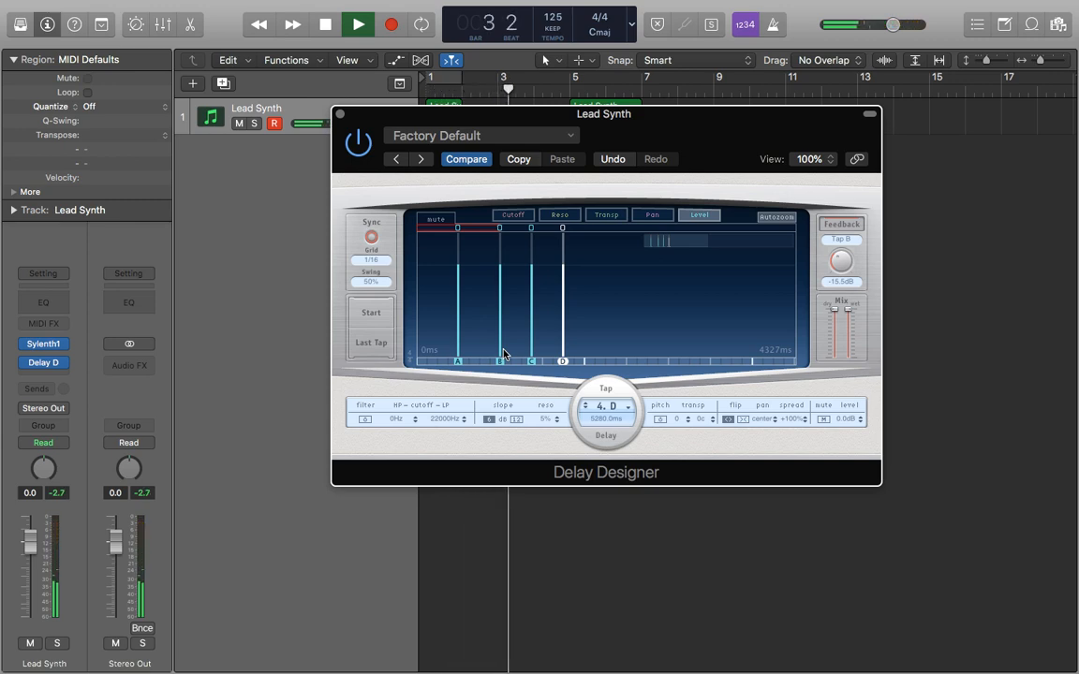
{"action": "key", "text": "space"}
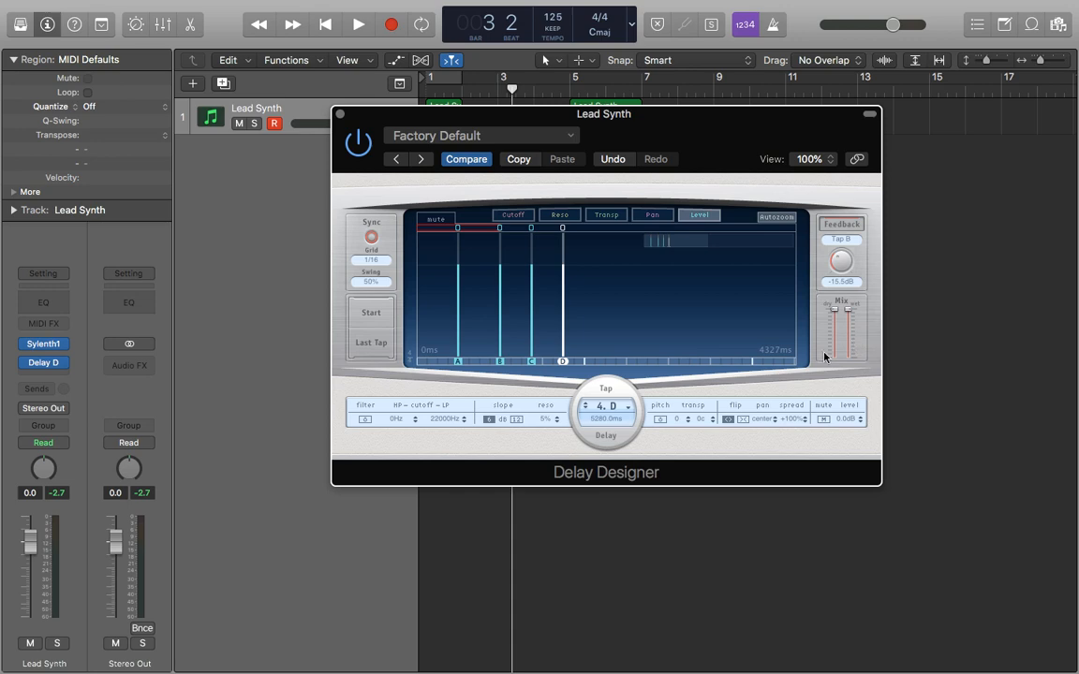
- Try a lower wet level in the mix and play the part from the start
{"action": "key", "text": "Return"}
{"action": "left_click_drag", "start_coordinate": [848, 309], "coordinate": [847, 330]}
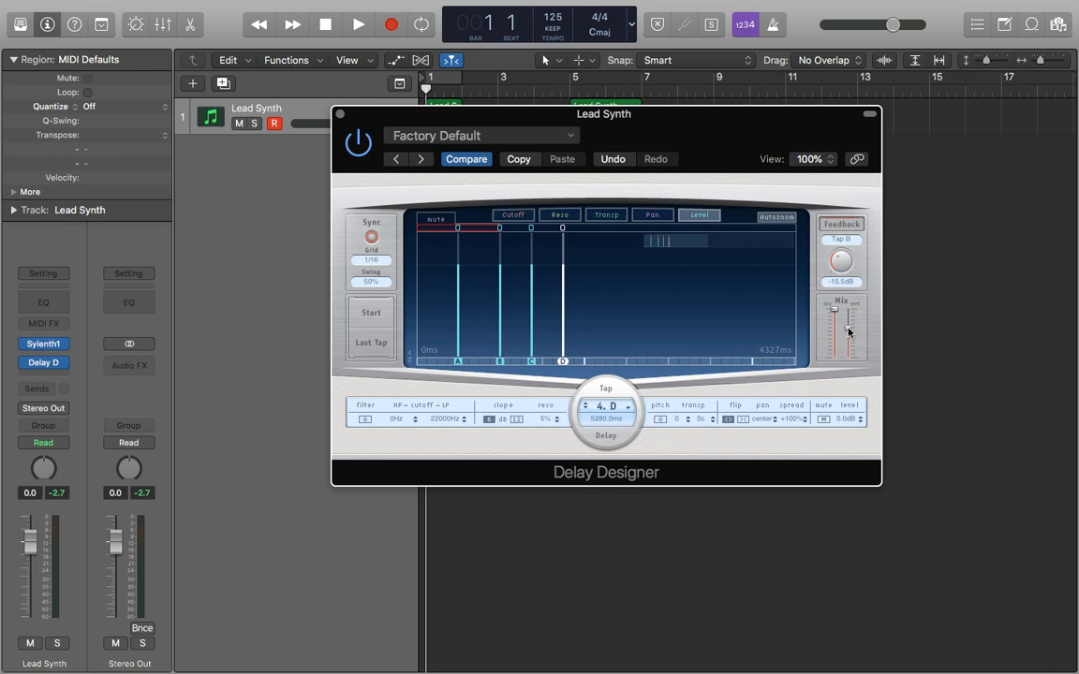
{"action": "key", "text": "space"}
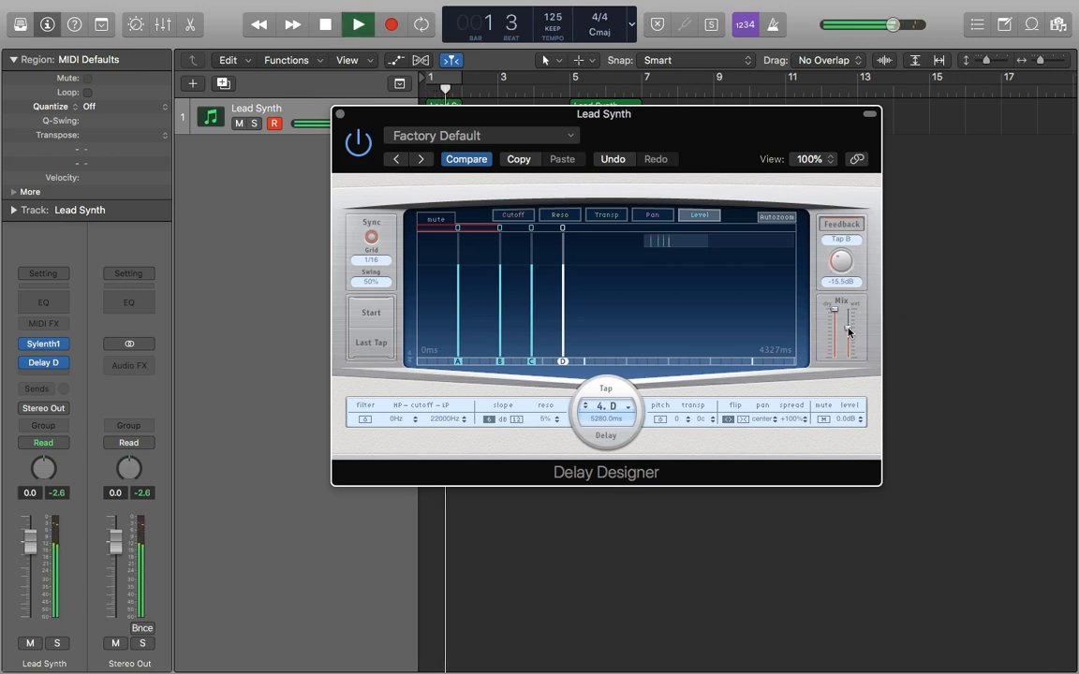
{"action": "key", "text": "space"}
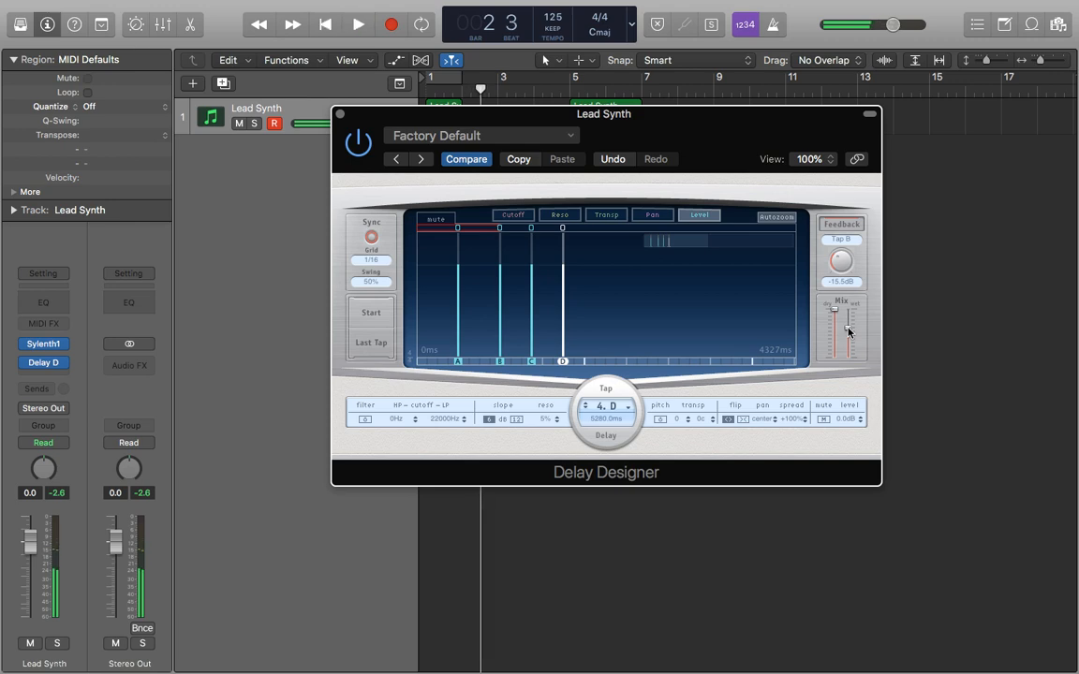
- Restore the wet level to full, lower the dry level to about halfway, and play from the start
{"action": "mouse_move", "coordinate": [848, 330]}
{"action": "left_mouse_down"}
{"action": "mouse_move", "coordinate": [848, 309]}
{"action": "mouse_move", "coordinate": [836, 334]}
{"action": "left_mouse_up"}
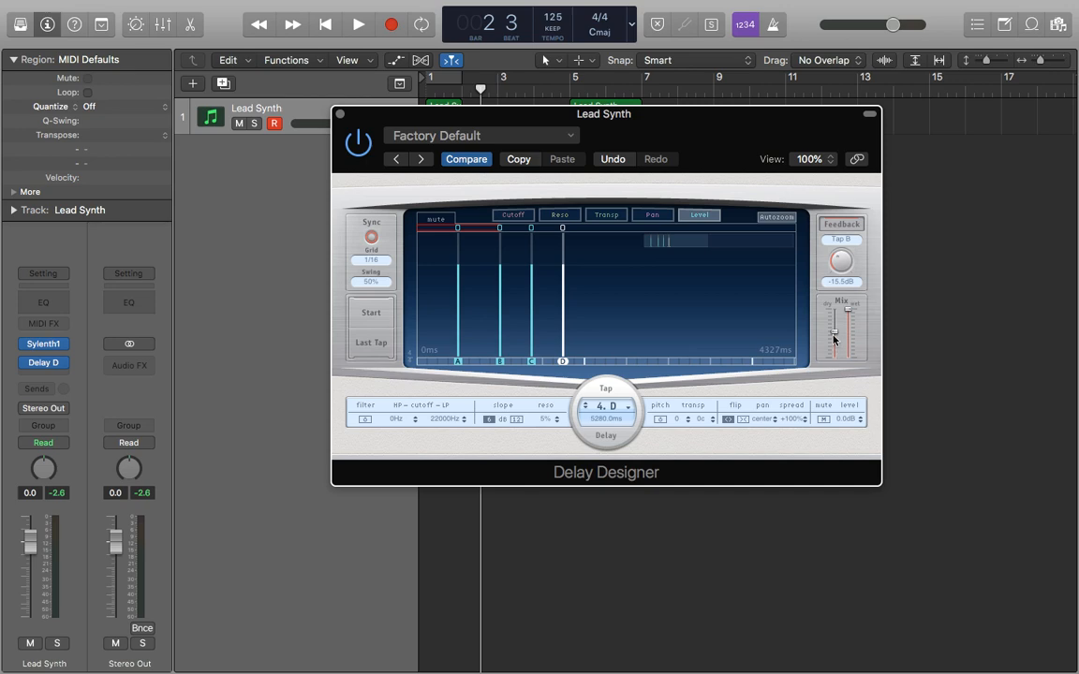
{"action": "key", "text": "Return"}
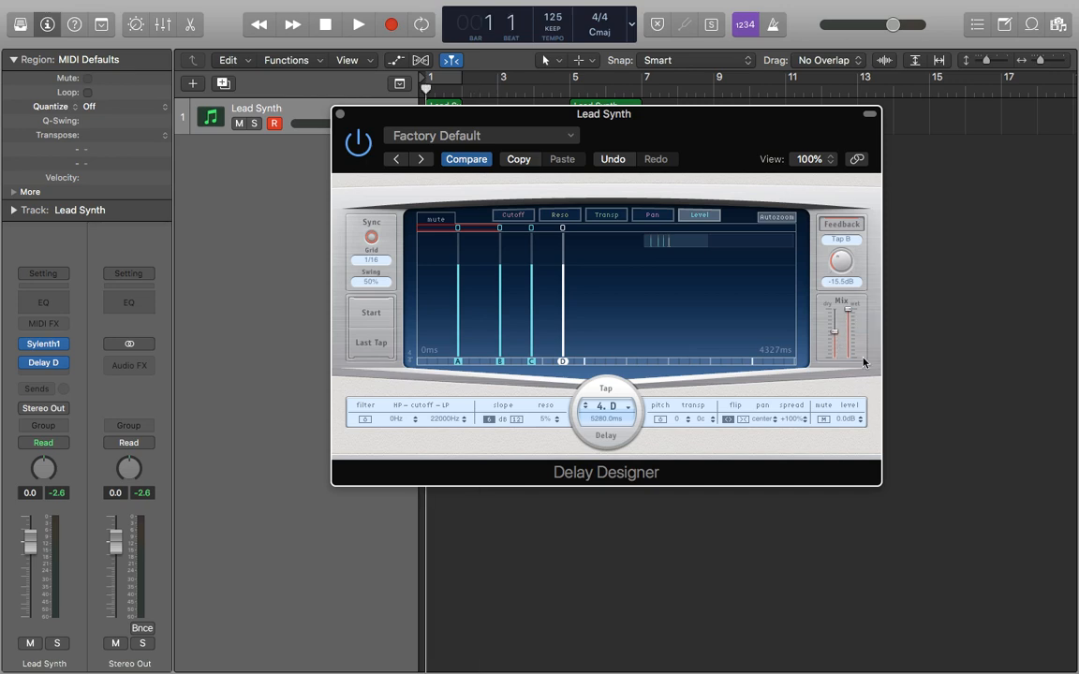
{"action": "key", "text": "space"}
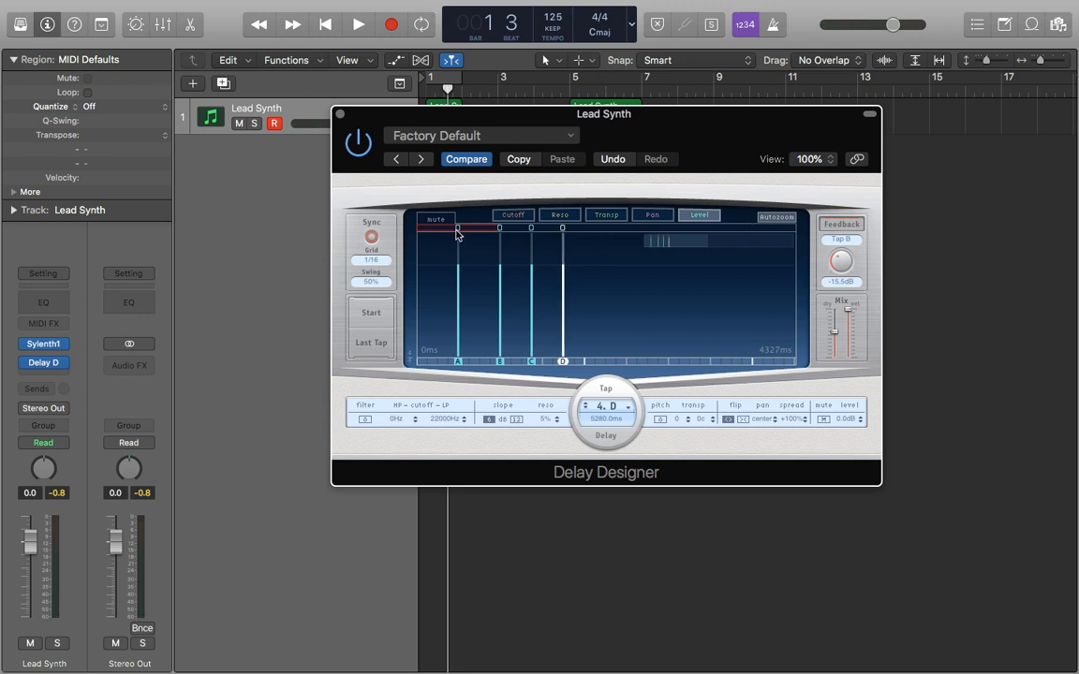
- Mute taps D, A and B in the Level view and unmute B and A again
{"action": "left_click", "coordinate": [563, 227]}
{"action": "left_click", "coordinate": [517, 228]}
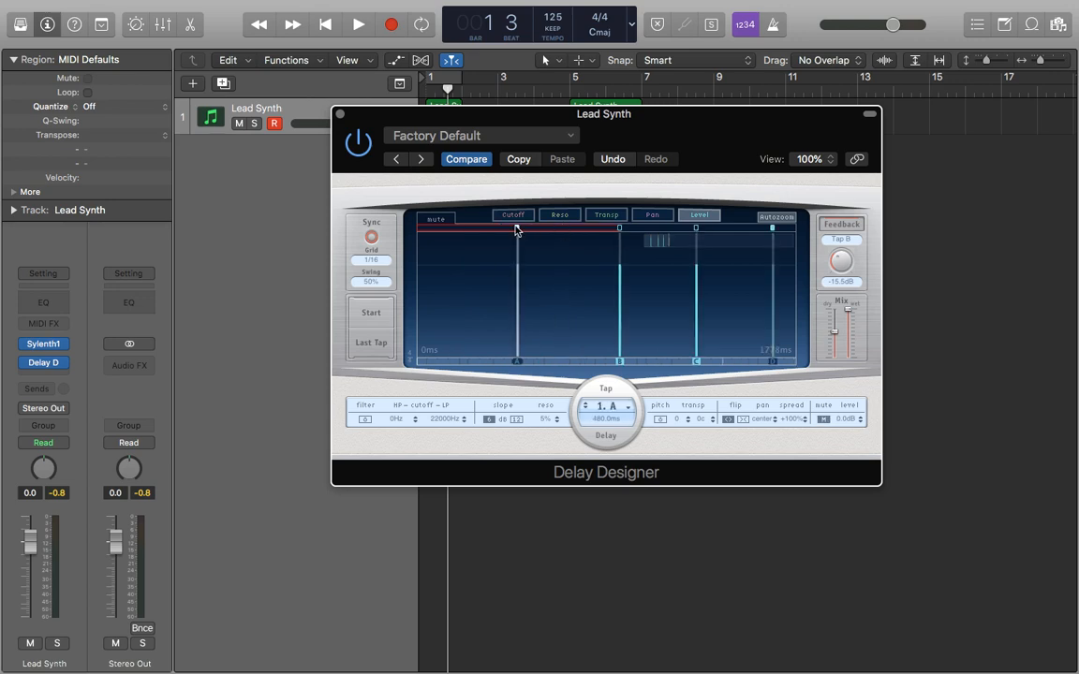
{"action": "left_click", "coordinate": [619, 228]}
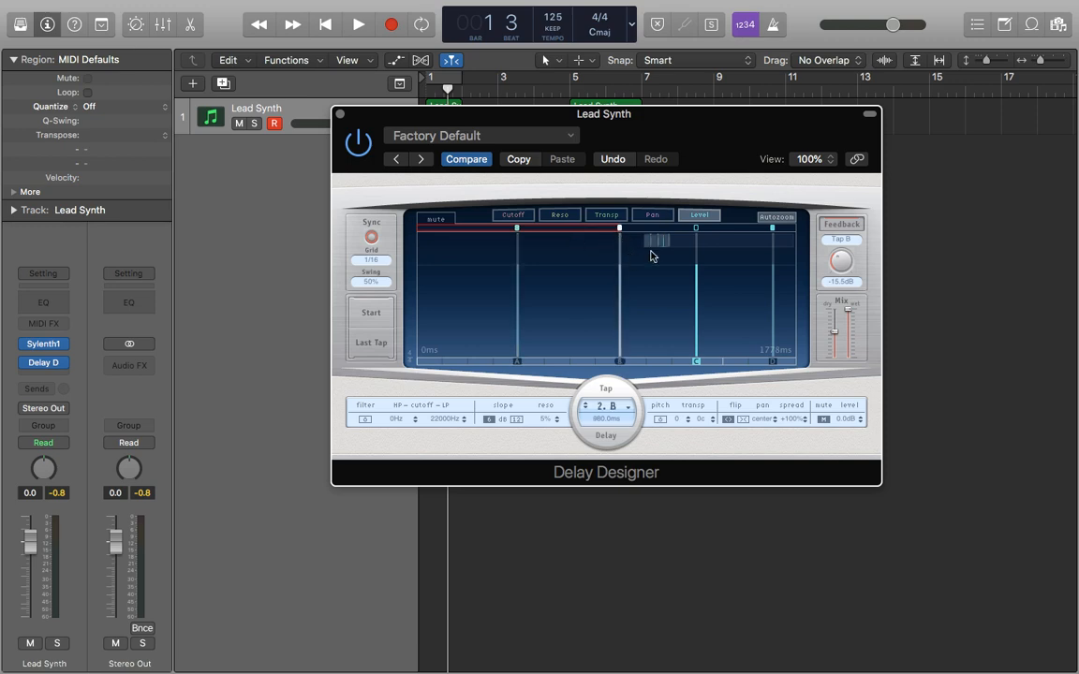
{"action": "left_click", "coordinate": [619, 227]}
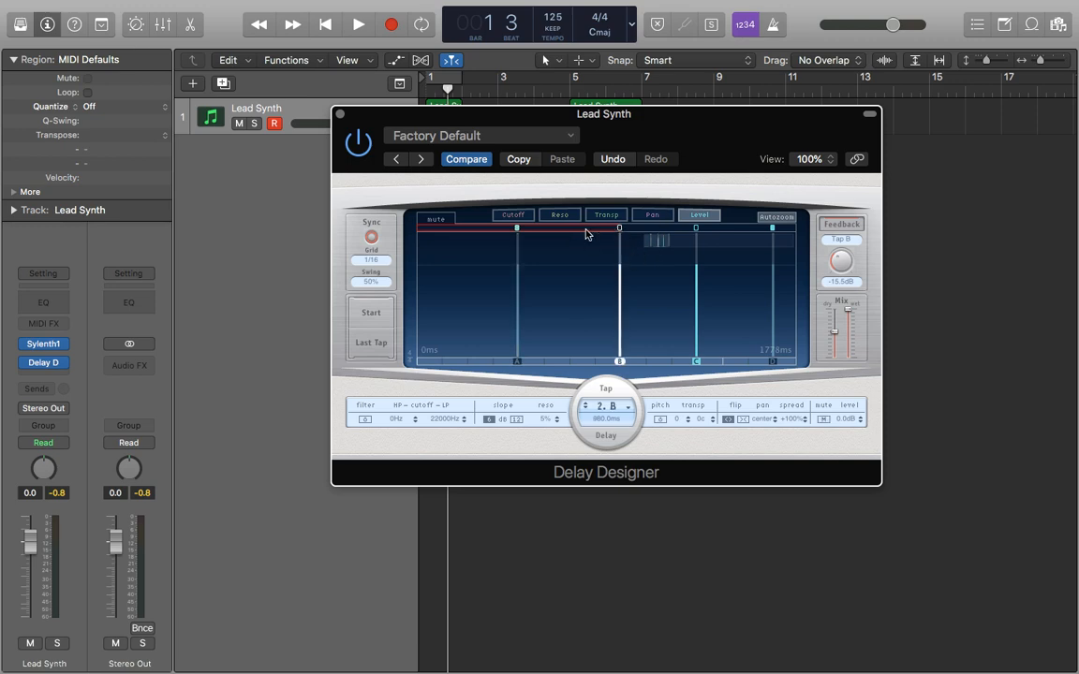
{"action": "left_click", "coordinate": [517, 228]}
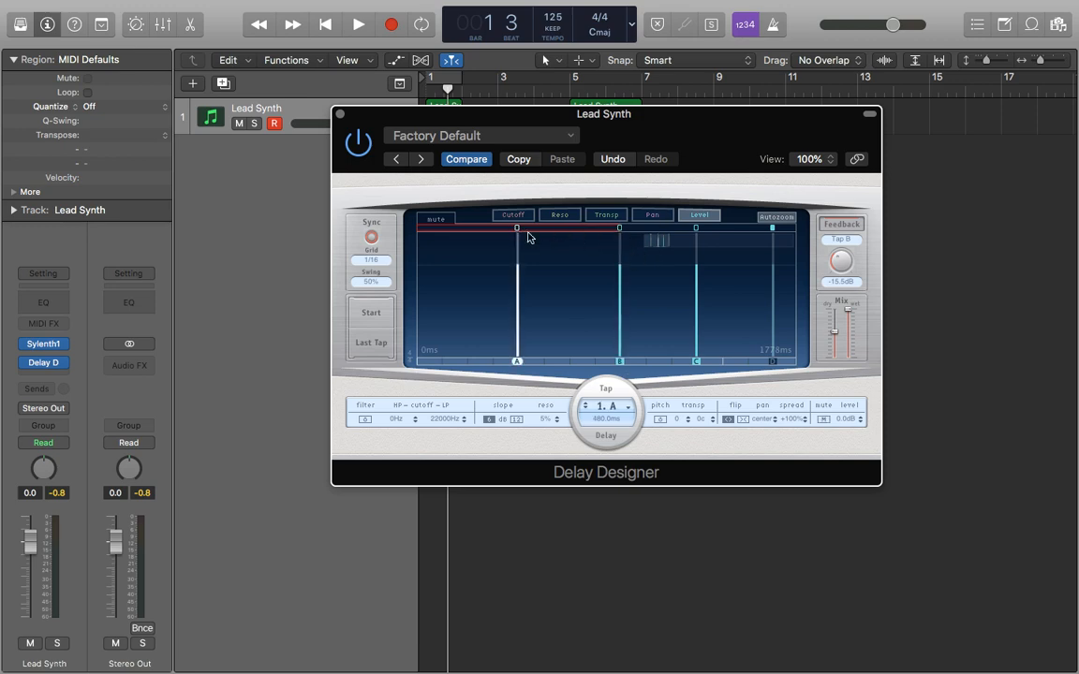
- Switch the pan flip of tap B on and back off, and turn on pitch transposition for tap B
{"action": "left_click", "coordinate": [652, 214]}
{"action": "left_click", "coordinate": [619, 230]}
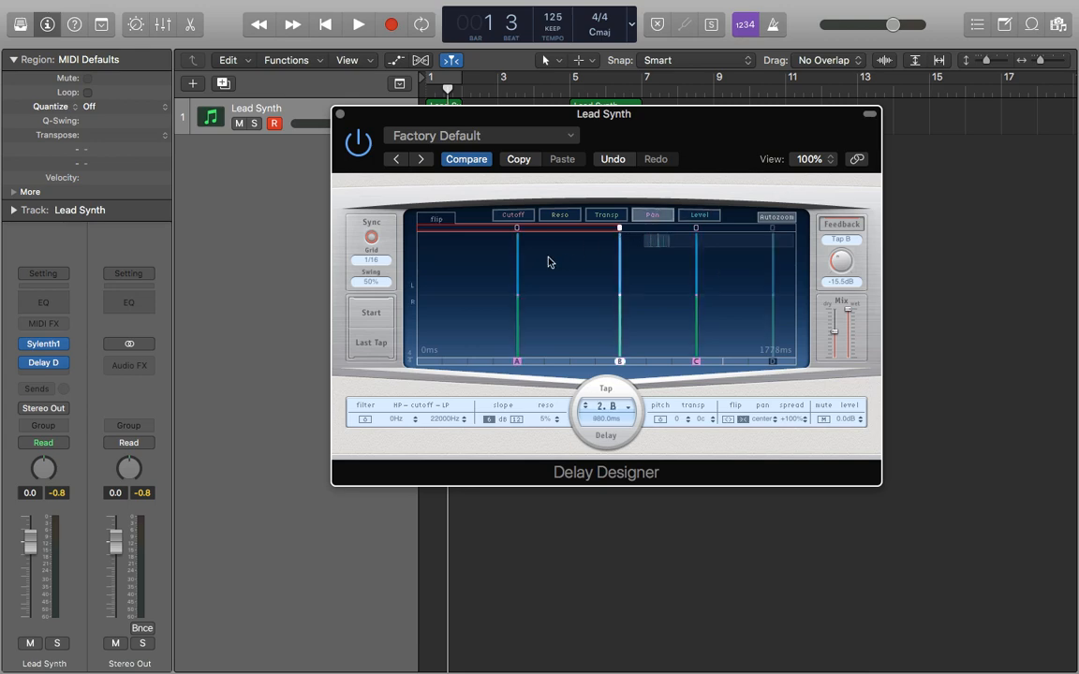
{"action": "left_click", "coordinate": [619, 230]}
{"action": "left_click", "coordinate": [620, 231]}
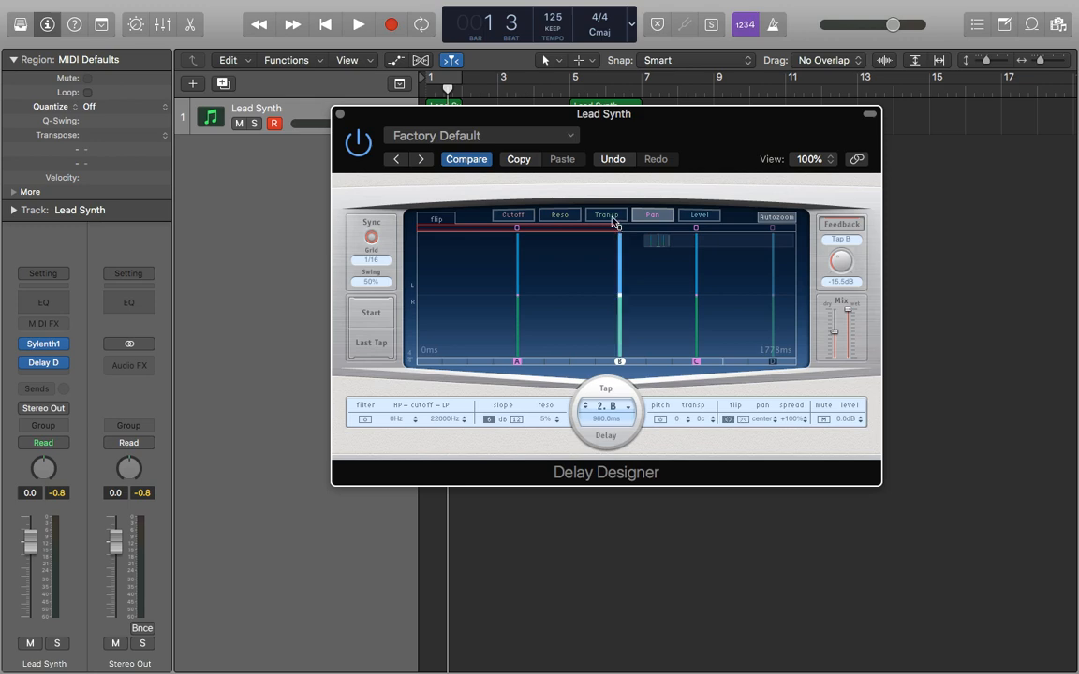
{"action": "left_click", "coordinate": [614, 216]}
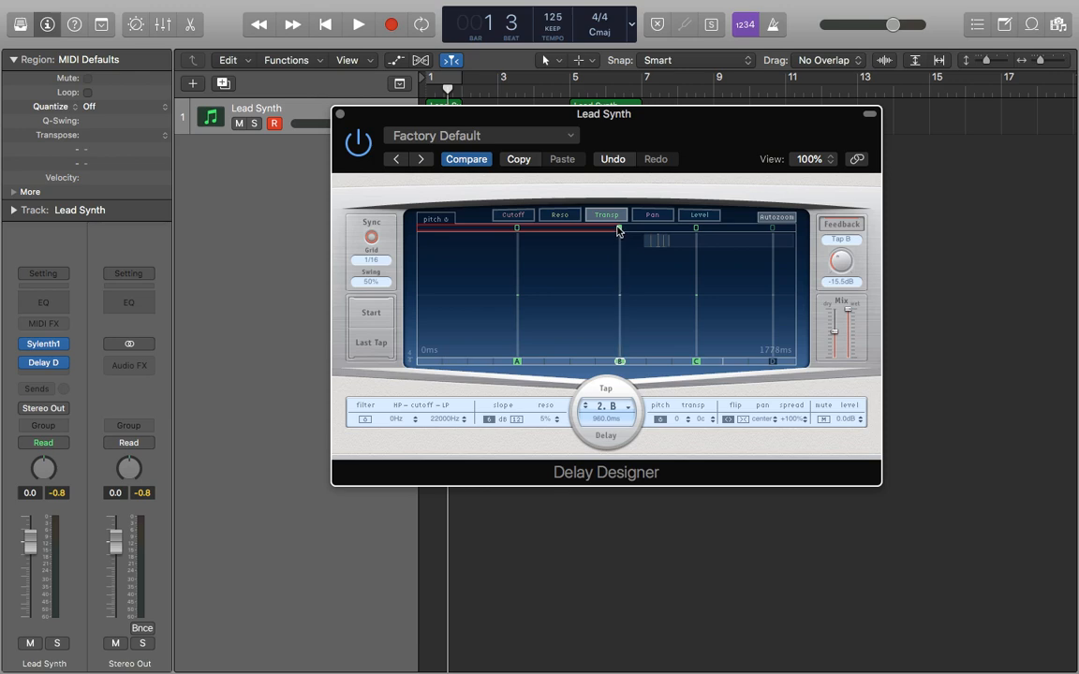
- Set tap B's filter slope to 12 dB in the Reso view and turn on the filter for tap A in the Cutoff view
{"action": "left_click", "coordinate": [554, 216]}
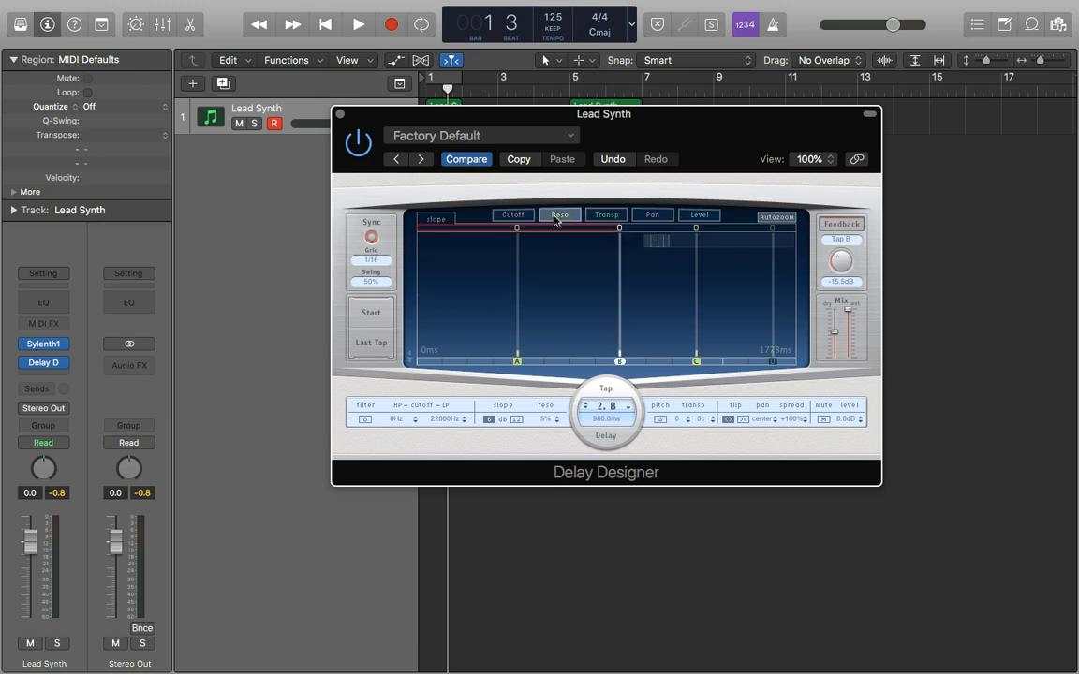
{"action": "left_click", "coordinate": [619, 228]}
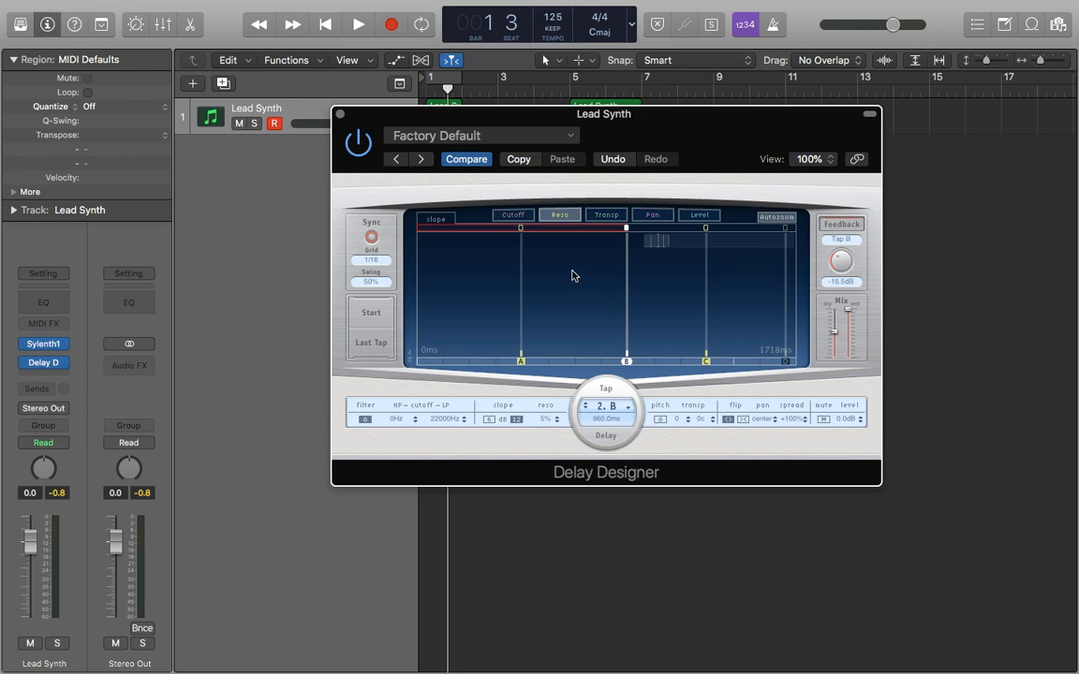
{"action": "left_click", "coordinate": [514, 216]}
{"action": "left_click", "coordinate": [522, 232]}
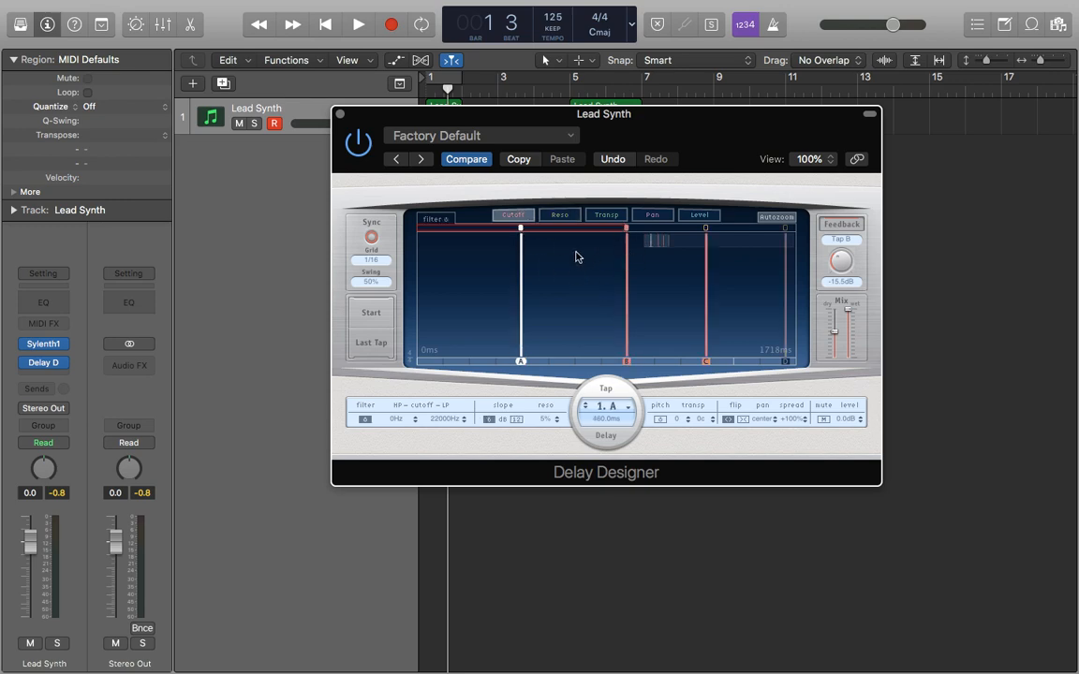
- Close the plug-in window, set the cycle range to bars 5 to 7, and play the part with Delay Designer bypassed
{"action": "left_click", "coordinate": [341, 113]}
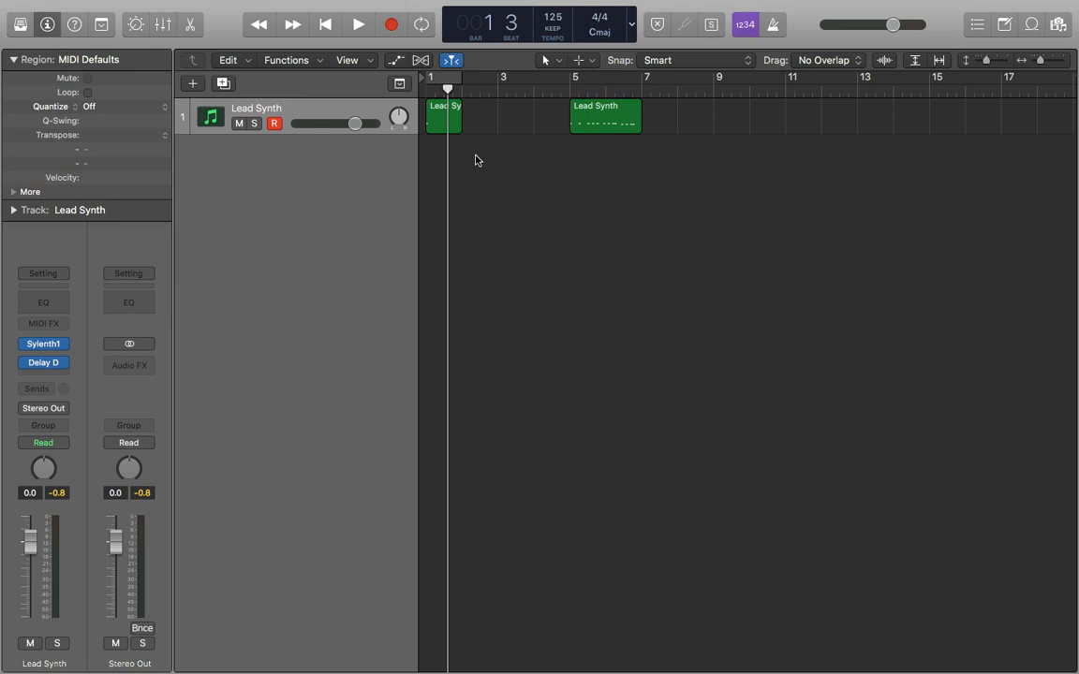
{"action": "left_click_drag", "start_coordinate": [572, 80], "coordinate": [642, 79]}
{"action": "mouse_move", "coordinate": [25, 365]}
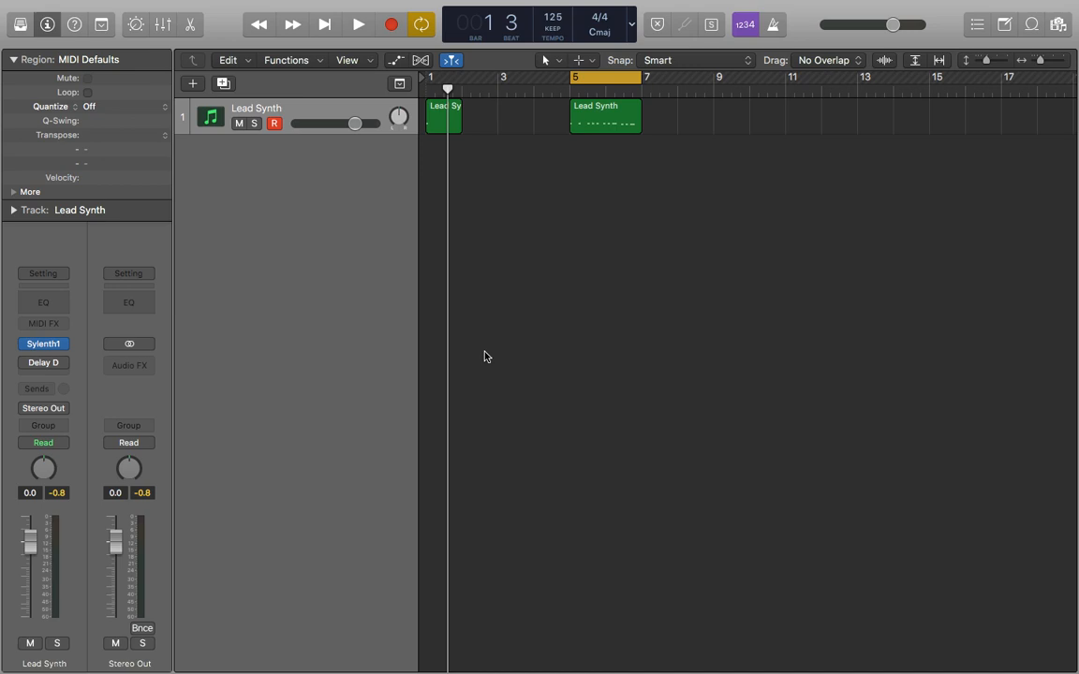
{"action": "key", "text": "space"}
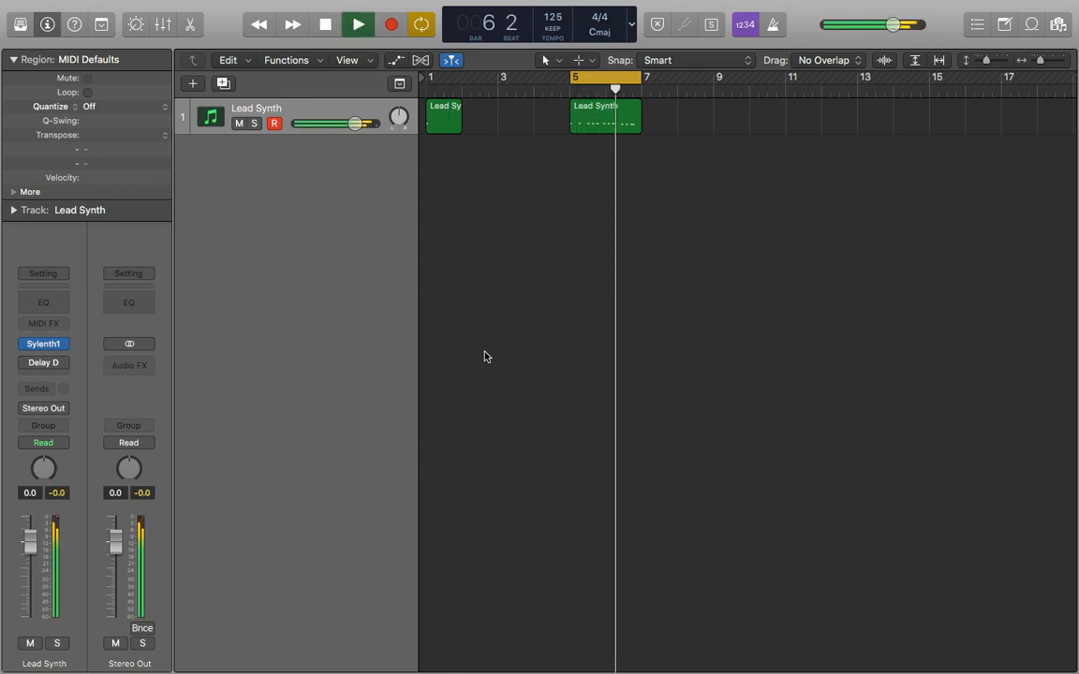
{"action": "key", "text": "space"}
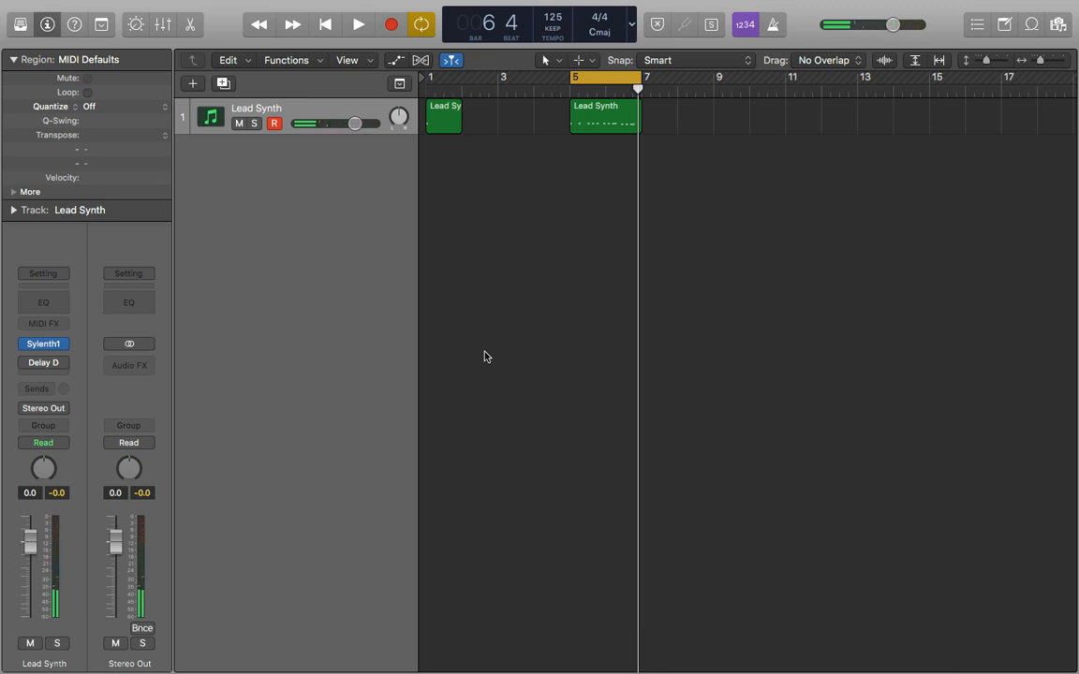
- Reopen Delay Designer, reset it to the Factory Default setting, and add taps at 240 ms and 600 ms
{"action": "left_click", "coordinate": [45, 363]}
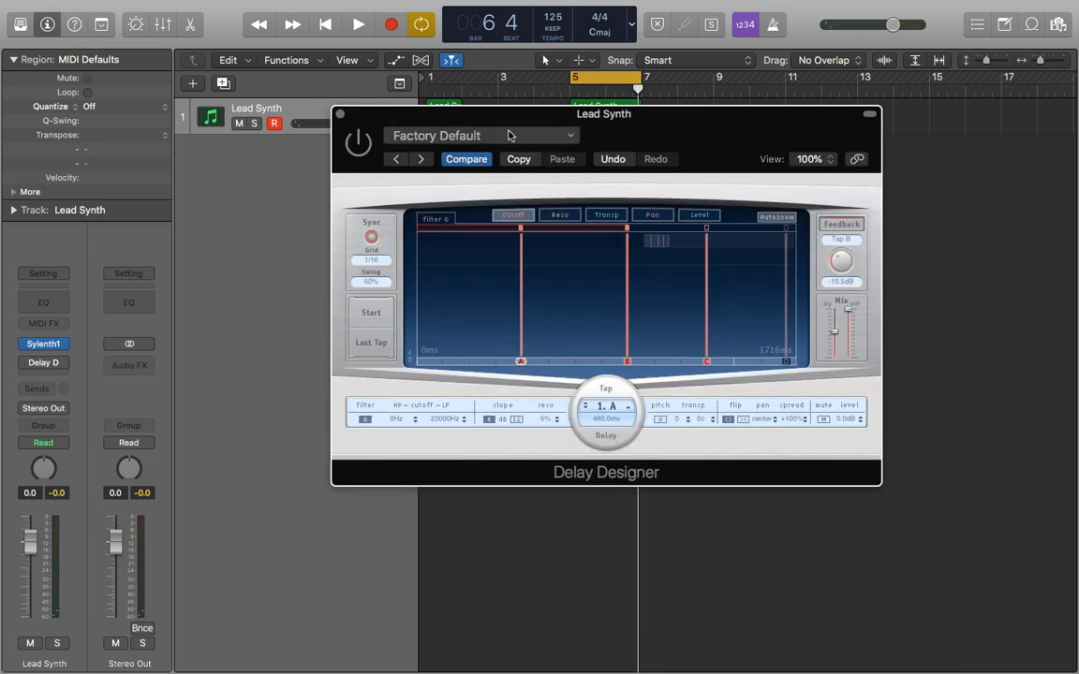
{"action": "left_click", "coordinate": [504, 134]}
{"action": "left_click", "coordinate": [431, 370]}
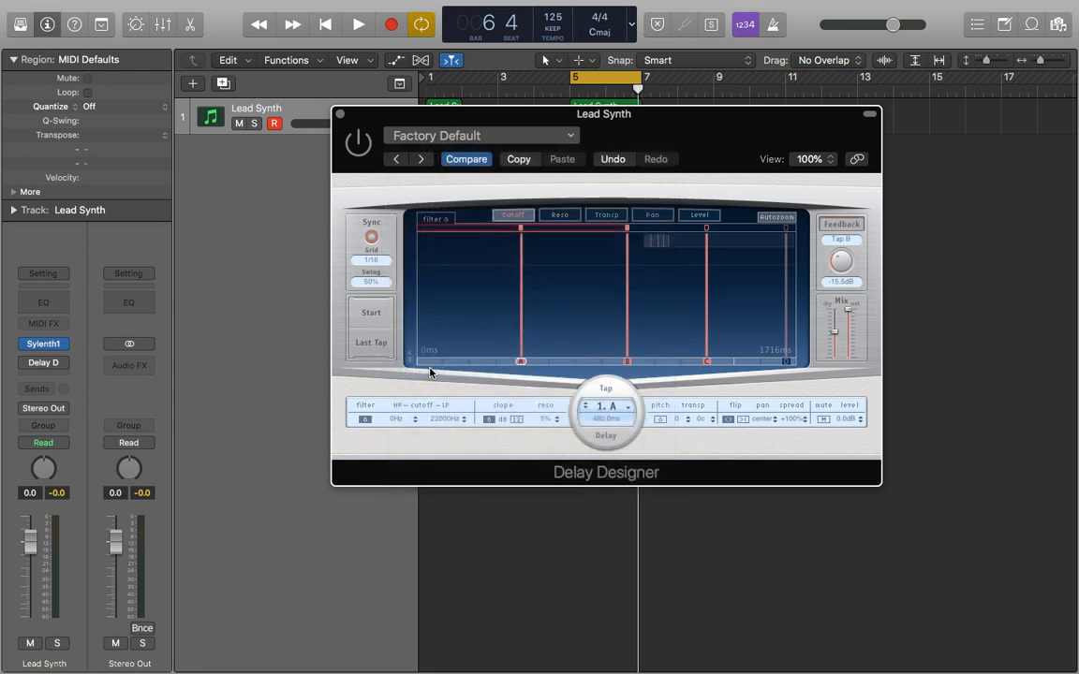
{"action": "left_click", "coordinate": [485, 365]}
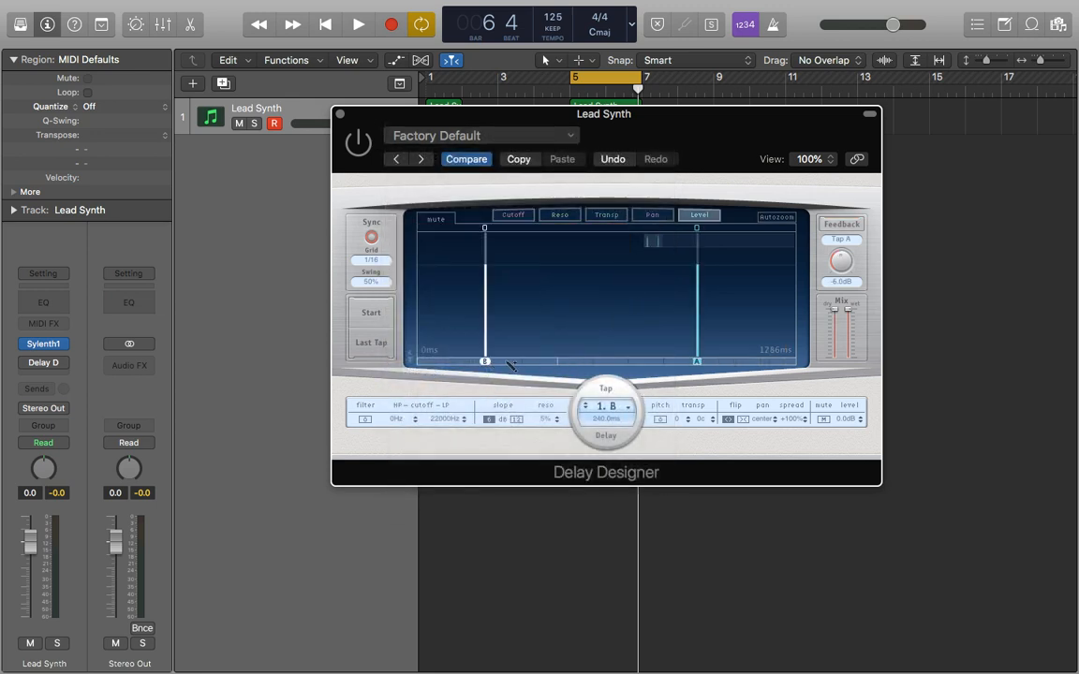
{"action": "left_click", "coordinate": [591, 364]}
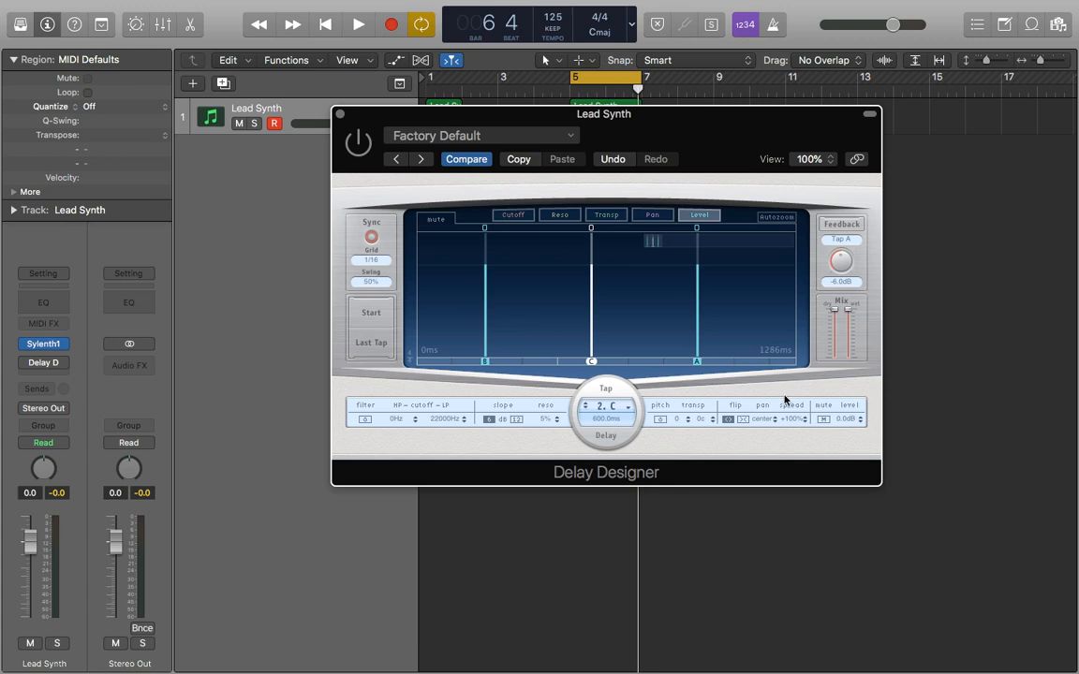
- Play the looped part with Delay Designer bypassed and again with it switched on
{"action": "key", "text": "space"}
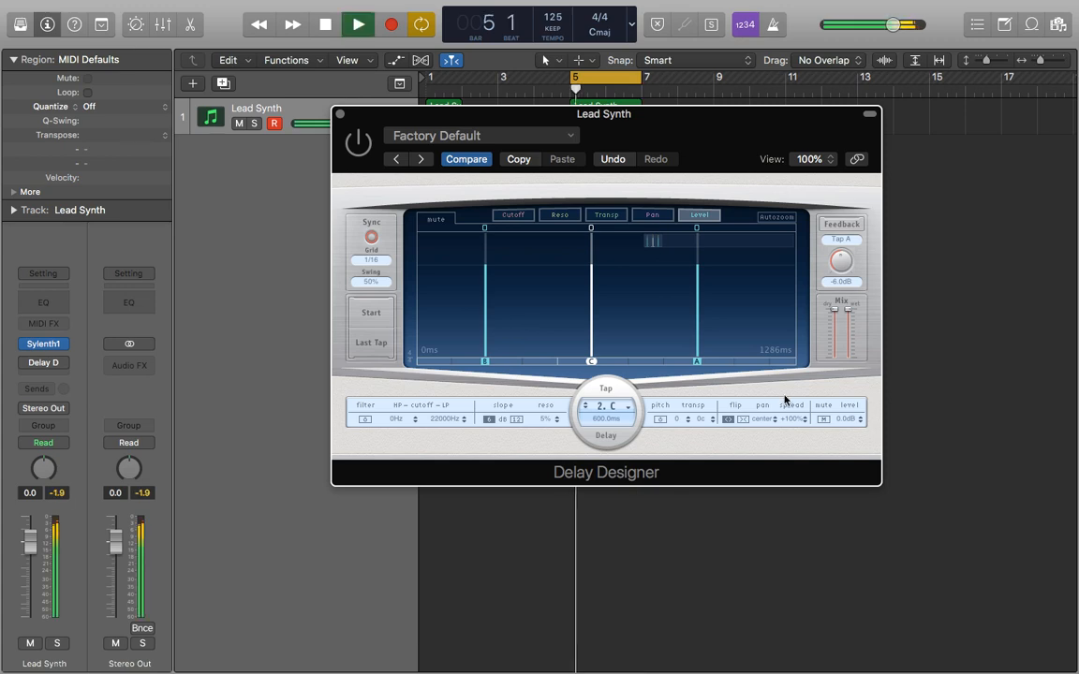
{"action": "key", "text": "space"}
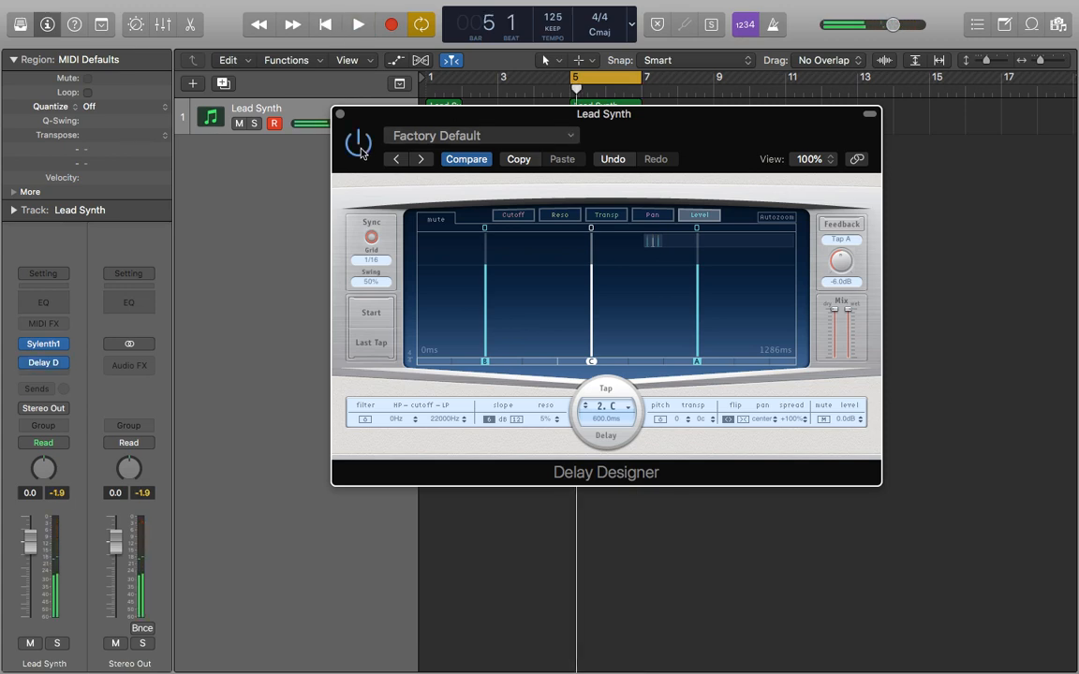
{"action": "key", "text": "space"}
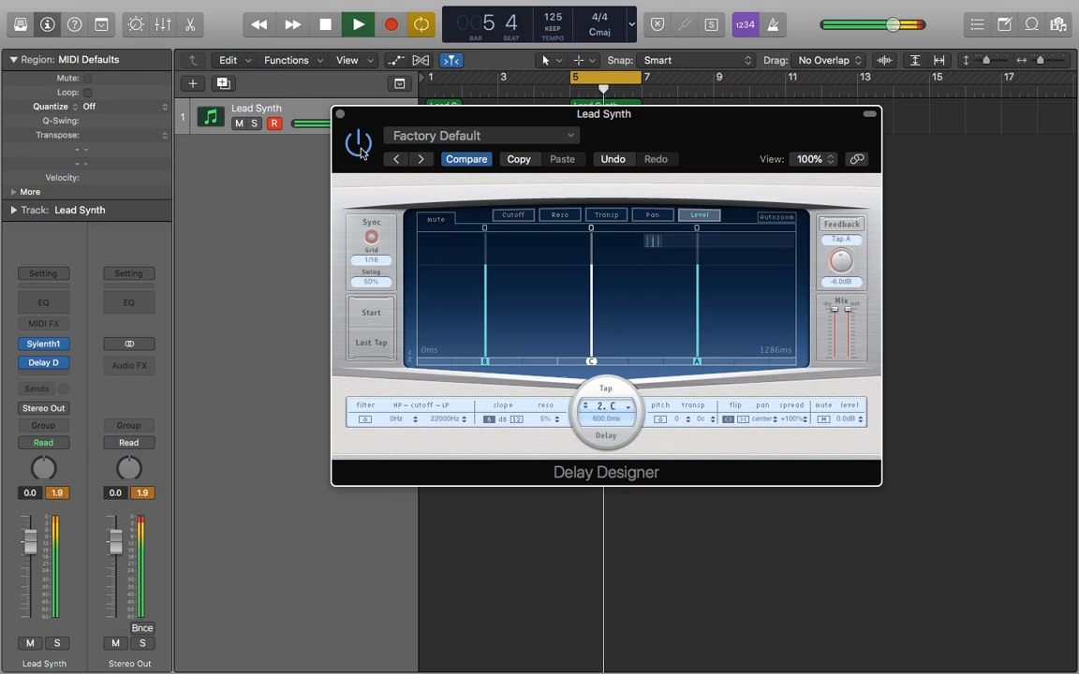
{"action": "key", "text": "space"}
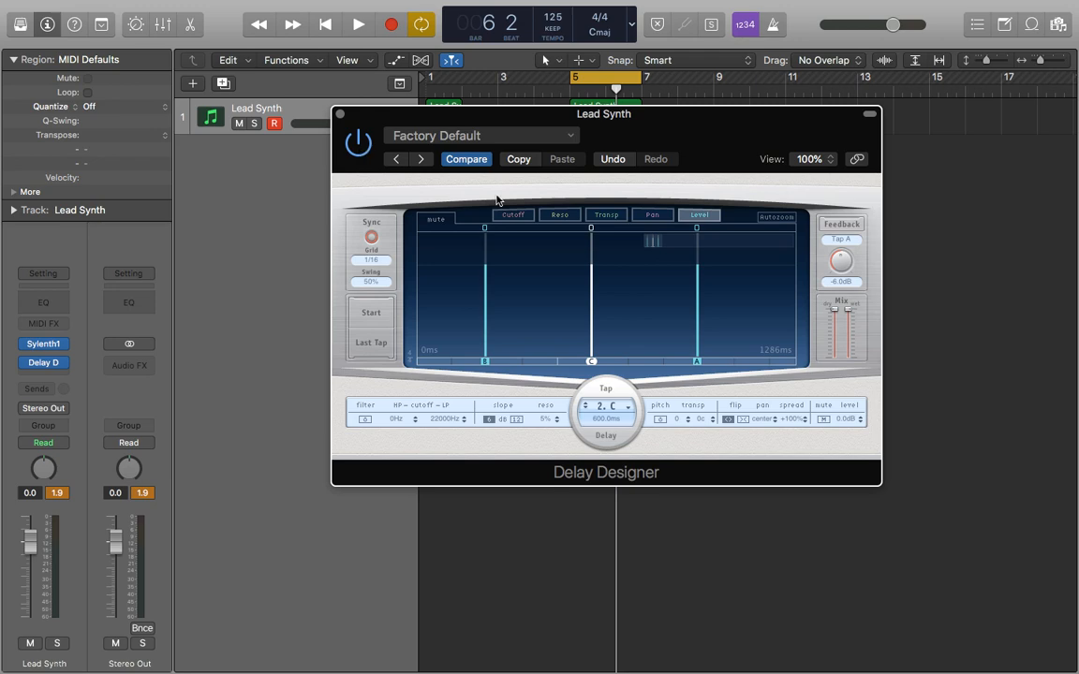
- Lower the tap levels to -5.0 dB for B, -9.5 dB for C and -16.0 dB for A, and play the loop
{"action": "left_click", "coordinate": [485, 272]}
{"action": "left_click_drag", "start_coordinate": [485, 272], "coordinate": [482, 298]}
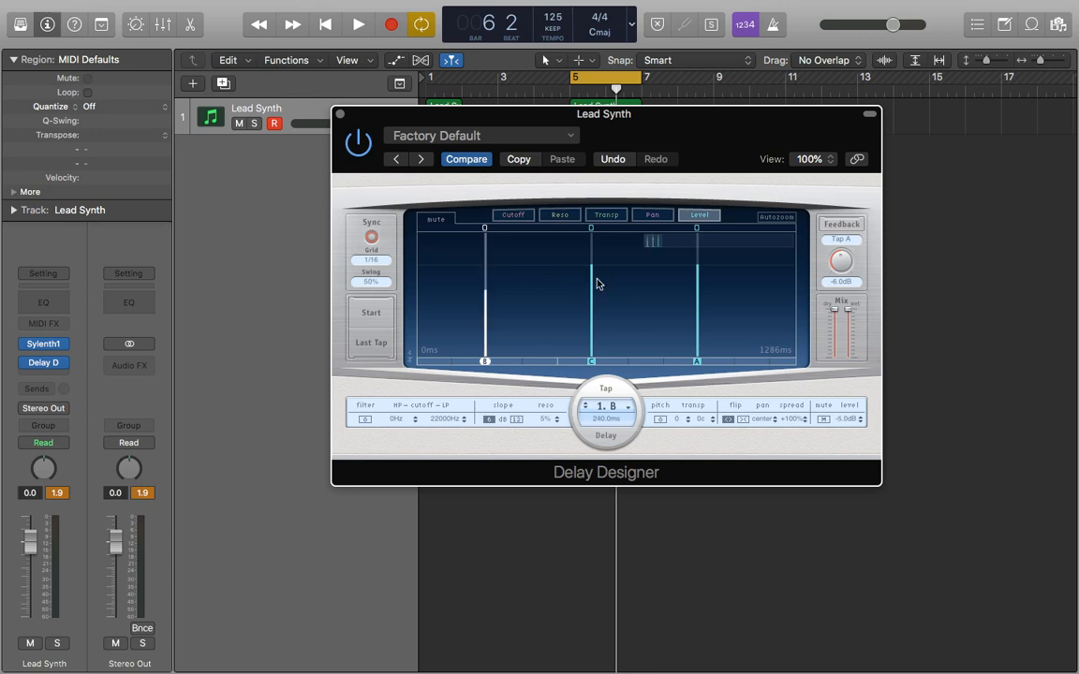
{"action": "left_click_drag", "start_coordinate": [592, 279], "coordinate": [589, 321]}
{"action": "left_click_drag", "start_coordinate": [697, 281], "coordinate": [695, 345]}
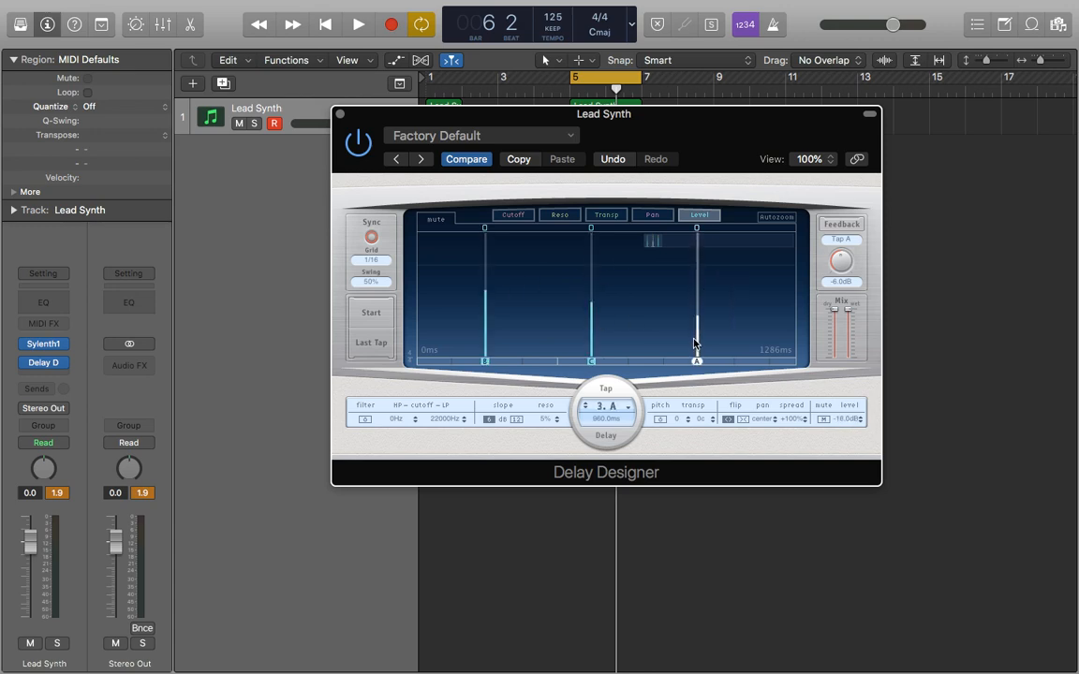
{"action": "key", "text": "space"}
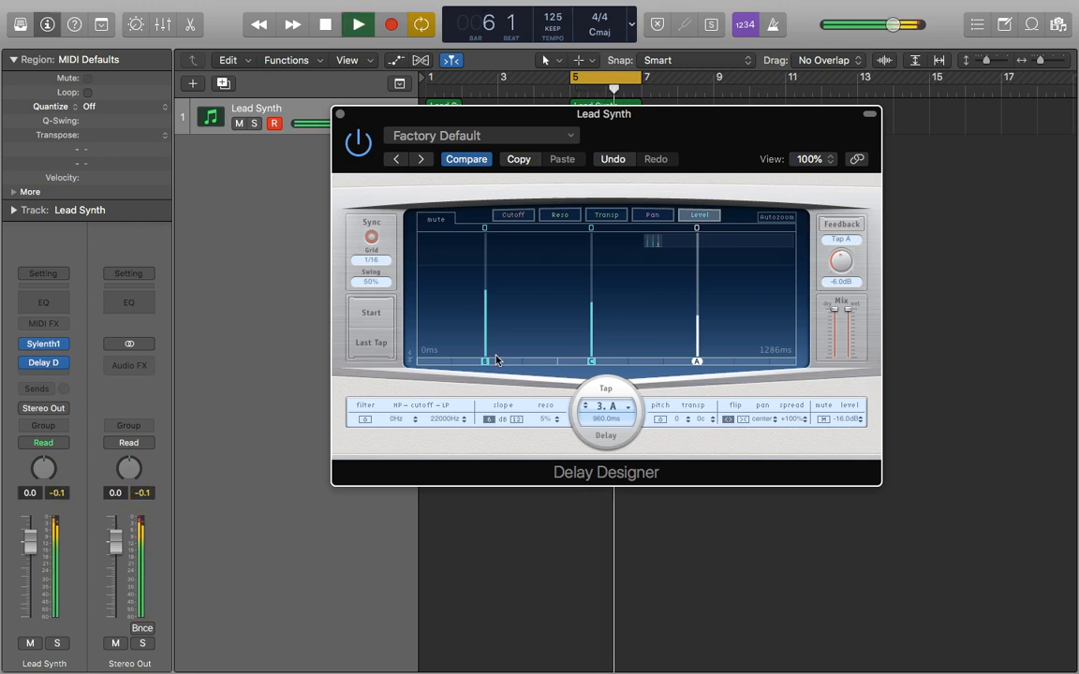
{"action": "key", "text": "space"}
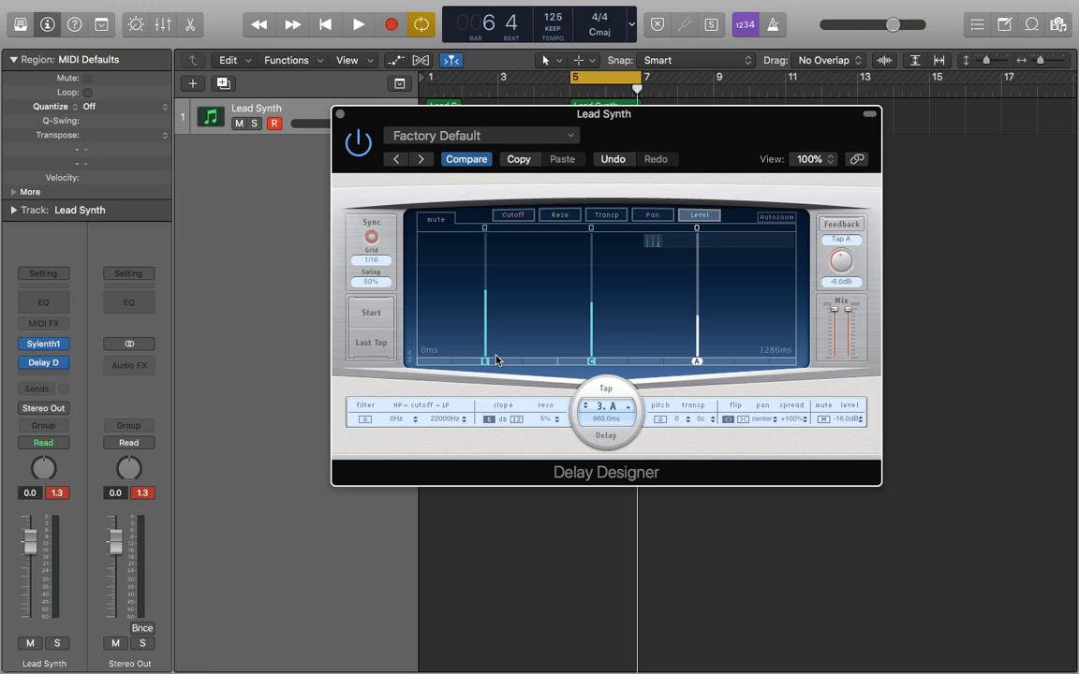
- In the Pan view, pan taps B and A to -100% and tap C to about +98%
{"action": "left_click", "coordinate": [652, 214]}
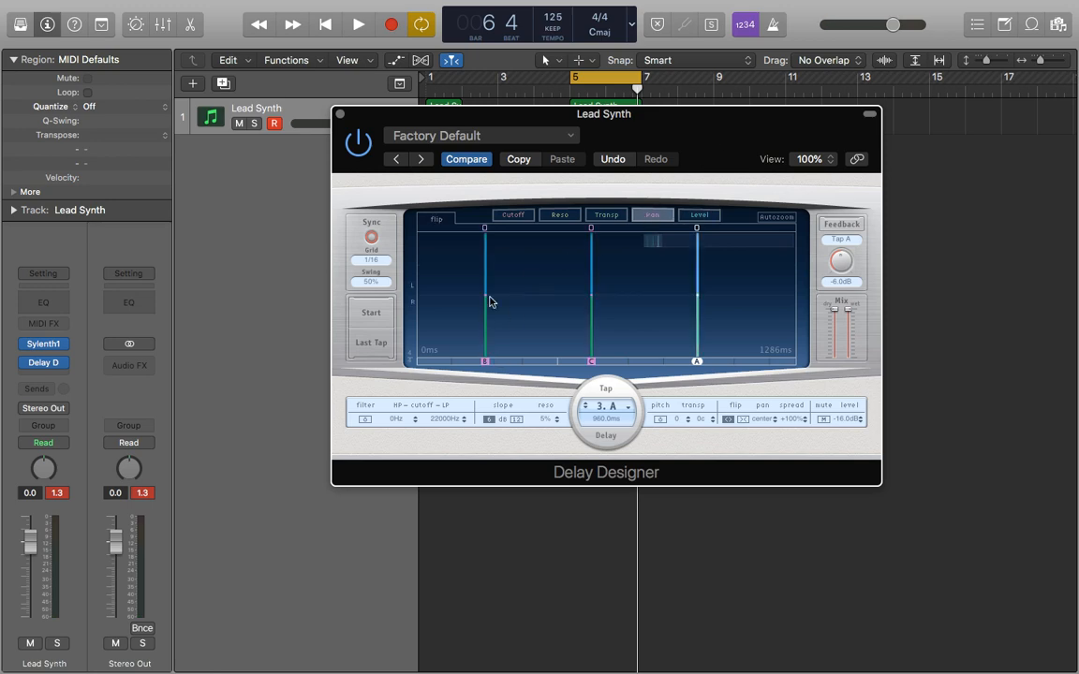
{"action": "left_click_drag", "start_coordinate": [491, 301], "coordinate": [488, 231]}
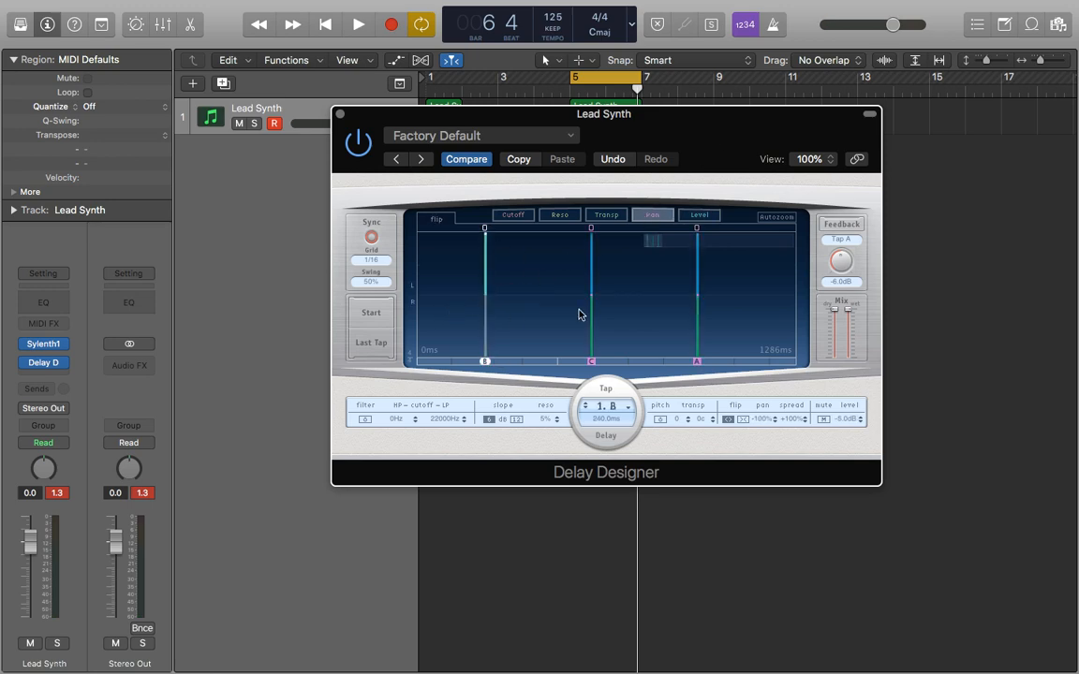
{"action": "left_click_drag", "start_coordinate": [593, 302], "coordinate": [590, 357]}
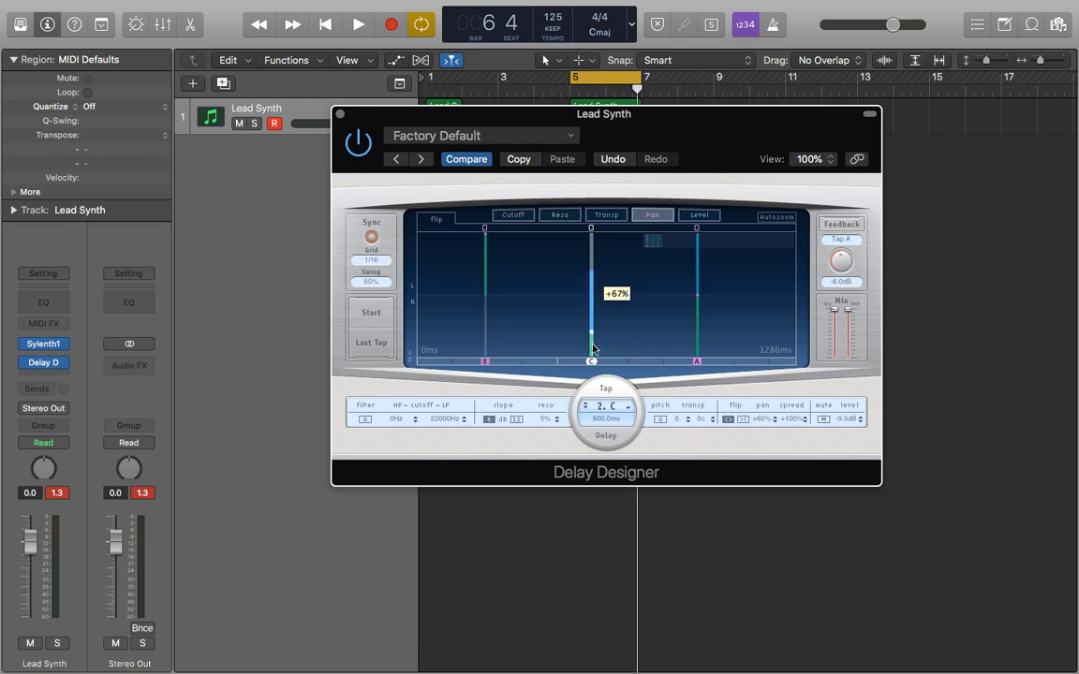
{"action": "left_click", "coordinate": [697, 301]}
{"action": "left_click_drag", "start_coordinate": [697, 301], "coordinate": [699, 238]}
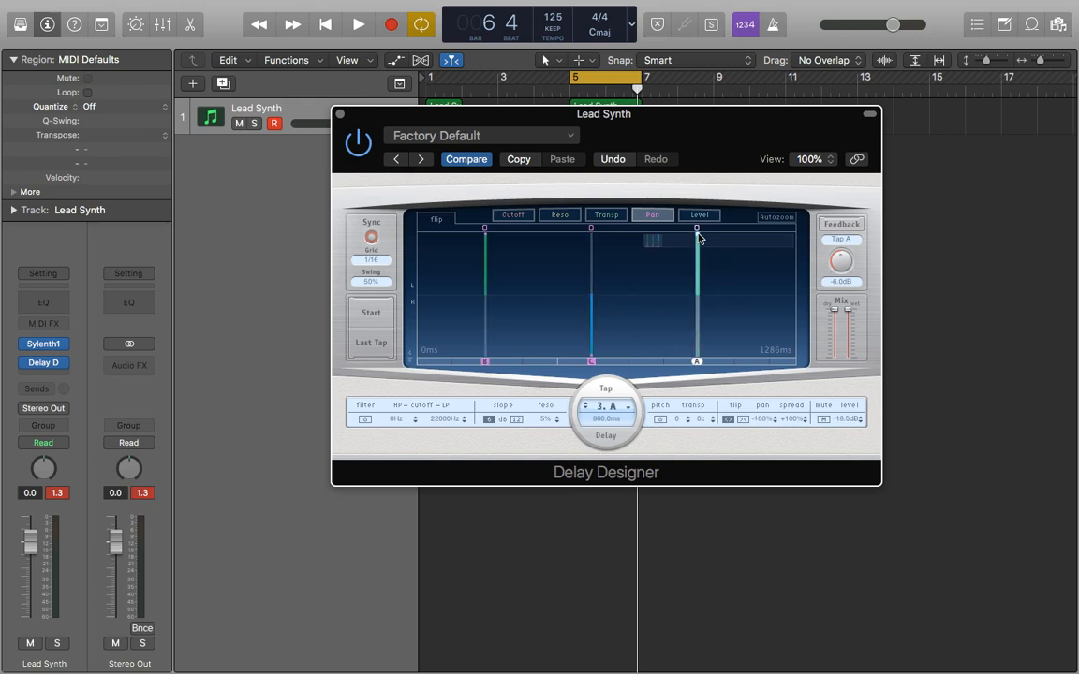
- Narrow the stereo spread to about +76% for tap B, +71% for C and +67% for A, and play the loop
{"action": "left_click_drag", "start_coordinate": [486, 299], "coordinate": [488, 287]}
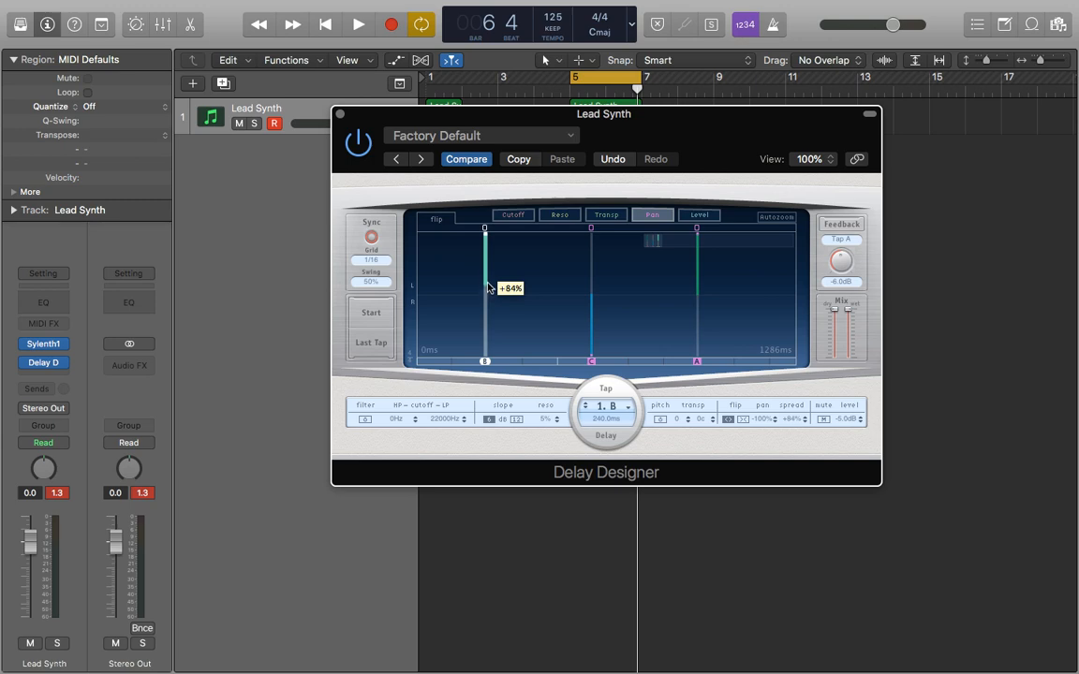
{"action": "left_click_drag", "start_coordinate": [592, 301], "coordinate": [590, 292]}
{"action": "left_click_drag", "start_coordinate": [698, 301], "coordinate": [700, 278]}
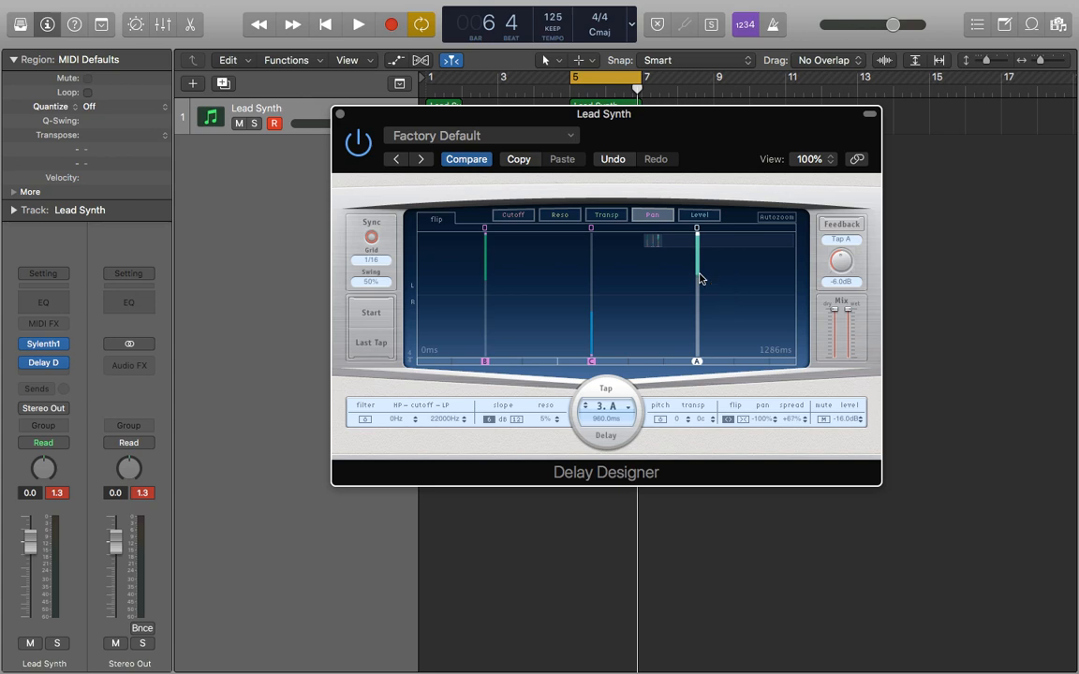
{"action": "key", "text": "space"}
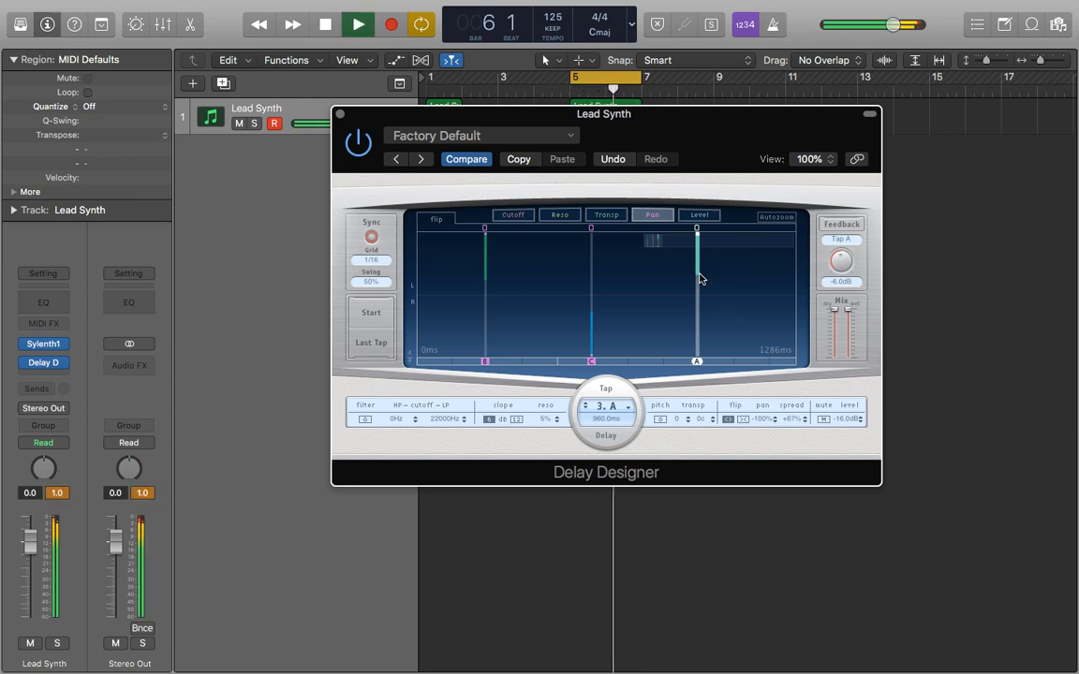
{"action": "key", "text": "space"}
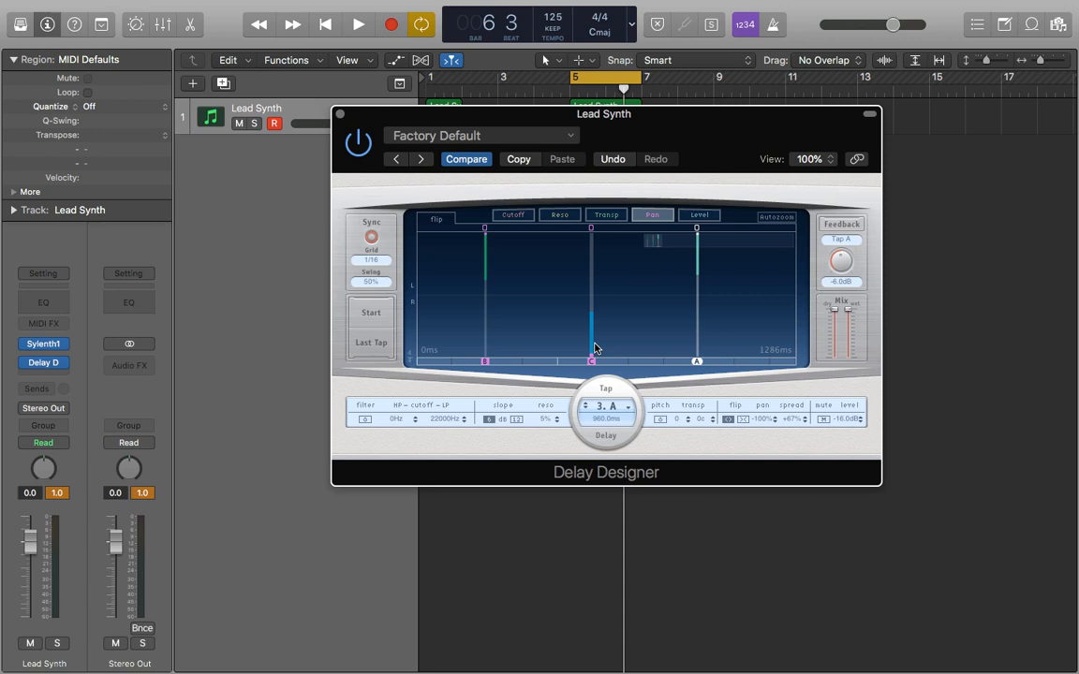
- Transpose tap B up 4 semitones, tap C up 7 and tap A up 12, and play the loop
{"action": "left_click", "coordinate": [604, 215]}
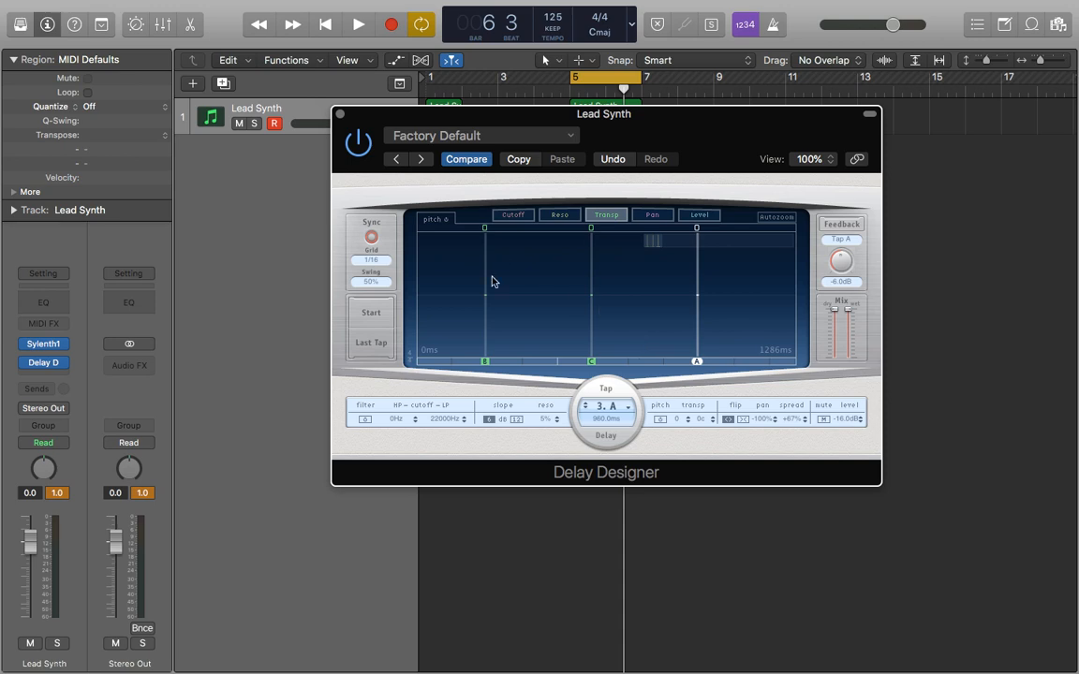
{"action": "left_click_drag", "start_coordinate": [489, 300], "coordinate": [487, 286]}
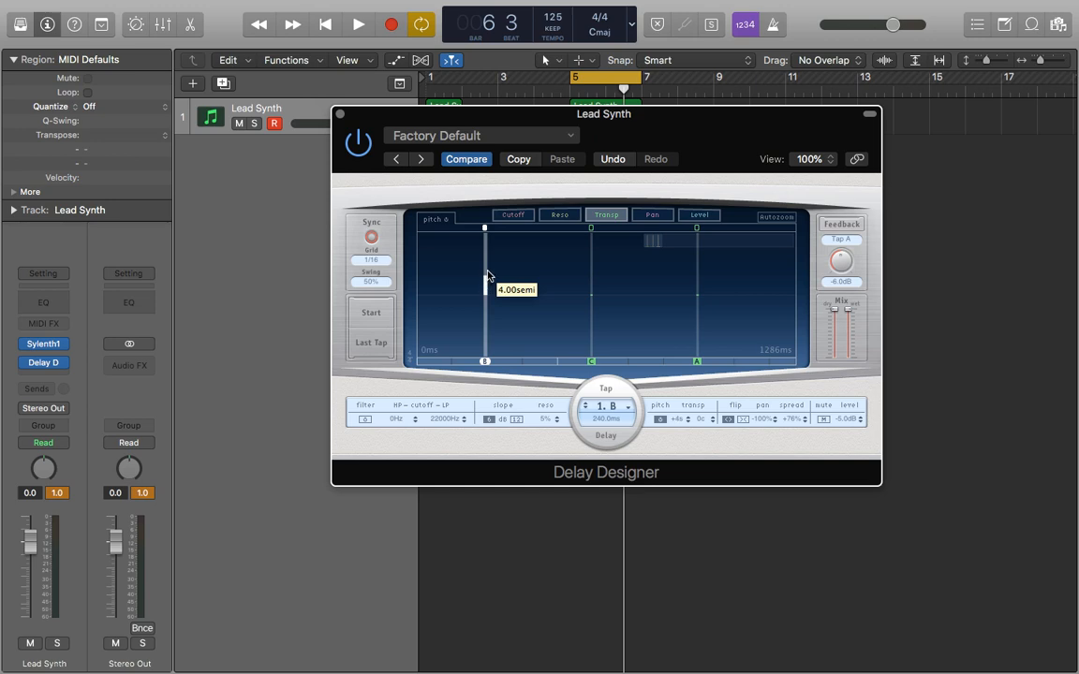
{"action": "left_click", "coordinate": [593, 295]}
{"action": "left_click_drag", "start_coordinate": [593, 298], "coordinate": [596, 262]}
{"action": "left_click_drag", "start_coordinate": [697, 300], "coordinate": [700, 217]}
{"action": "key", "text": "space"}
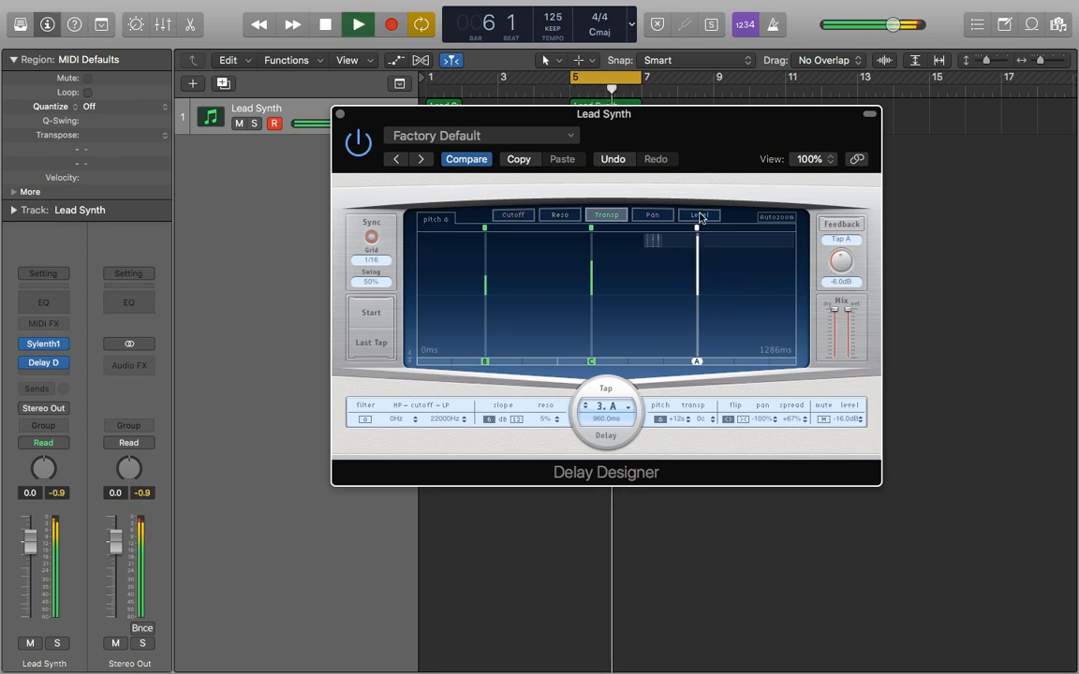
{"action": "key", "text": "space"}
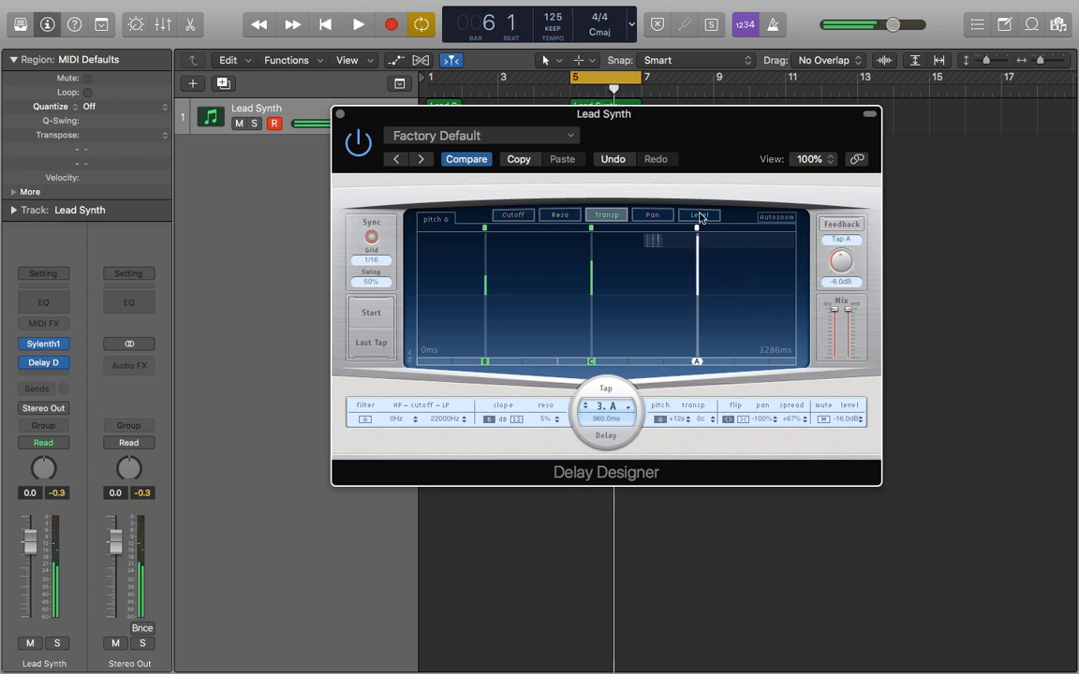
- Turn off pitch transposition for taps B and C and play the loop
{"action": "left_click", "coordinate": [485, 234]}
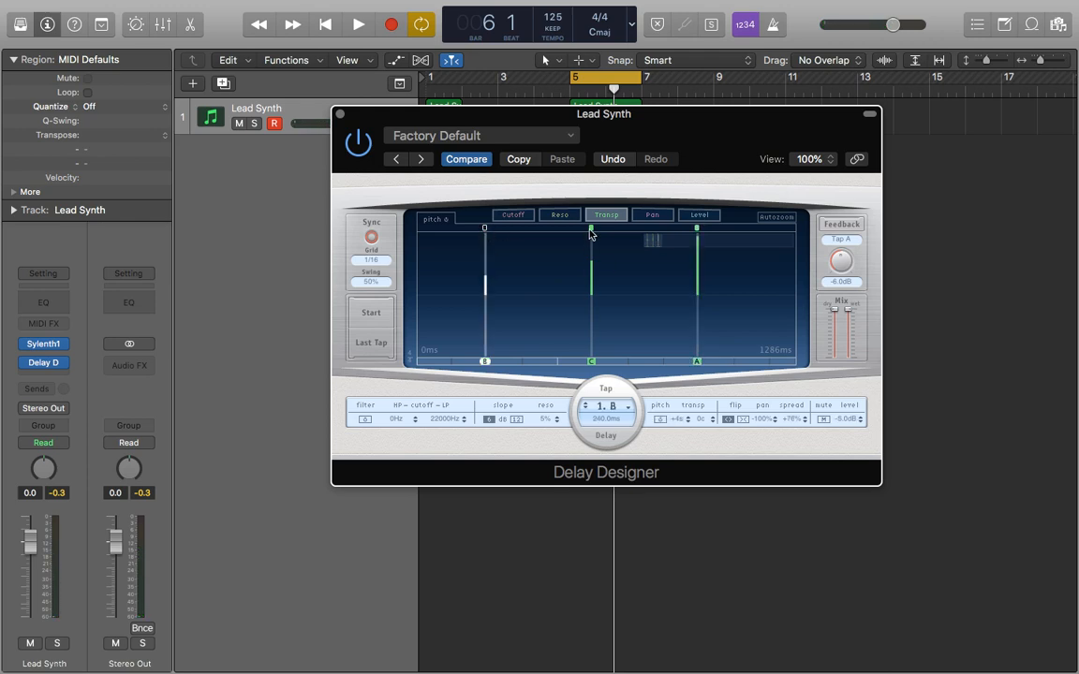
{"action": "left_click", "coordinate": [593, 265]}
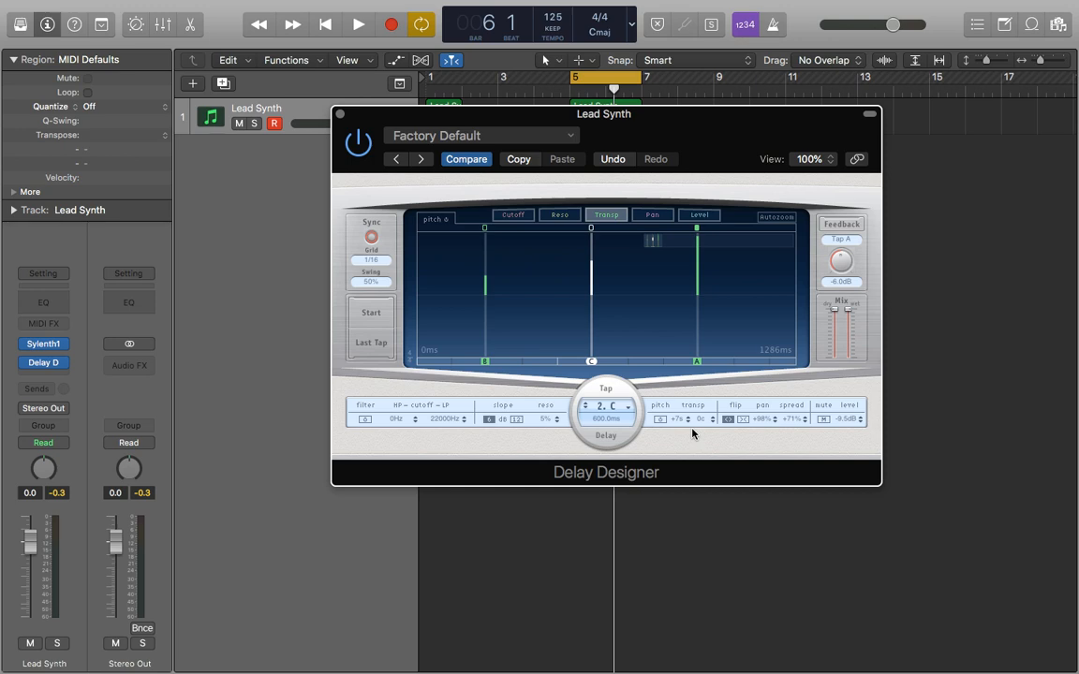
{"action": "key", "text": "space"}
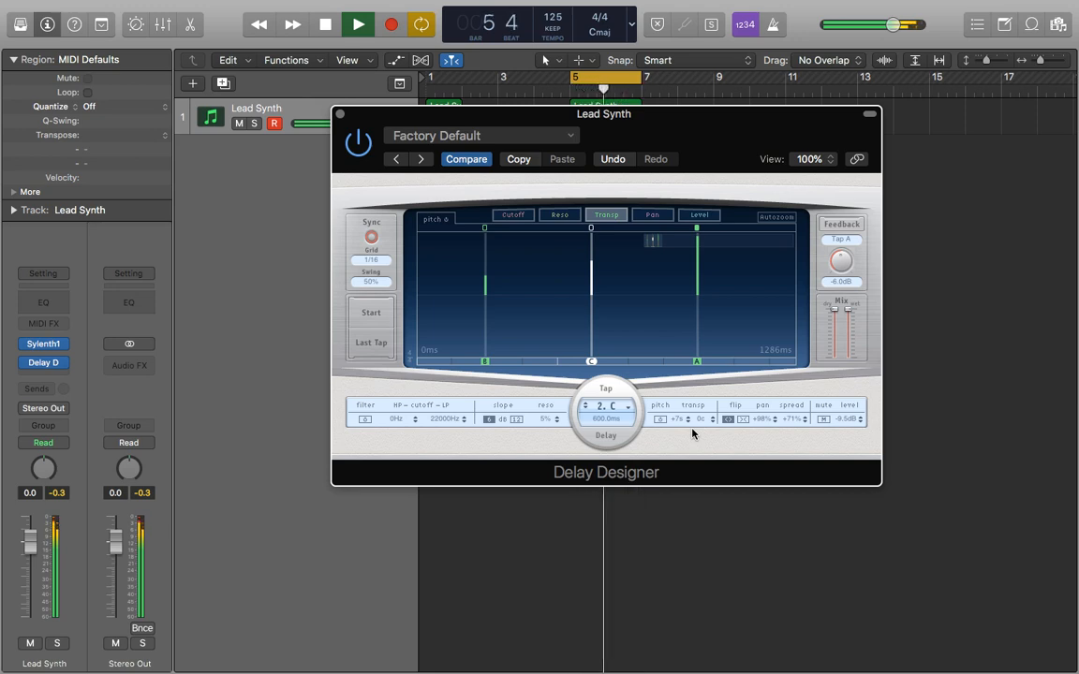
{"action": "key", "text": "space"}
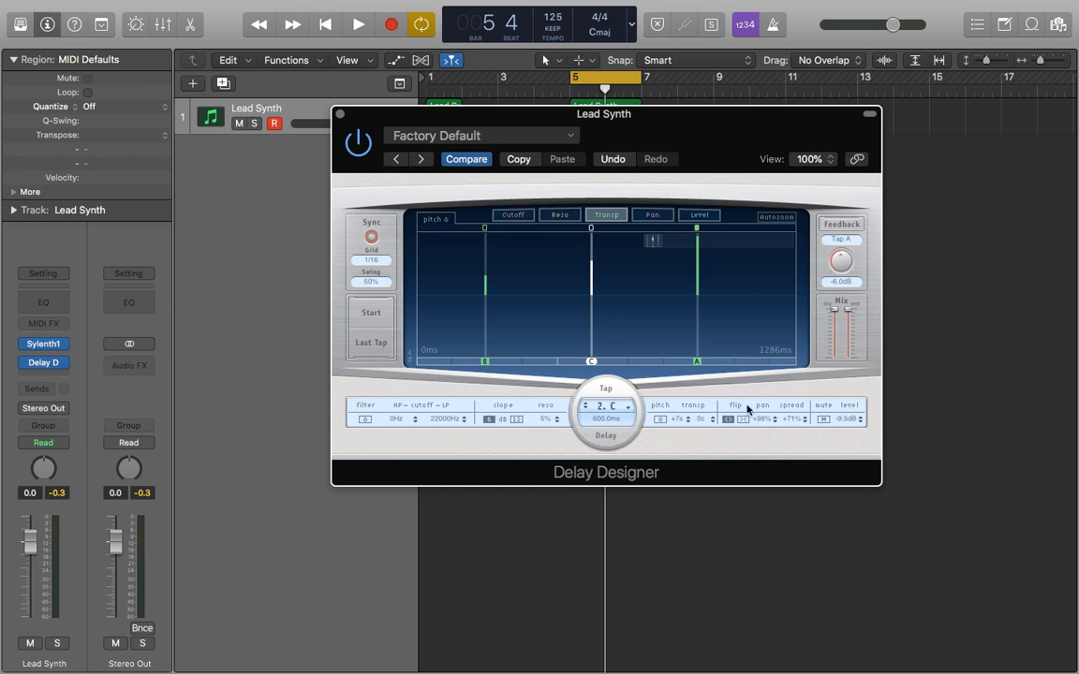
- Raise the high-pass cutoffs to about 465 Hz for tap B, 950 Hz for C and 1480 Hz for A, and play the loop
{"action": "left_click", "coordinate": [513, 215]}
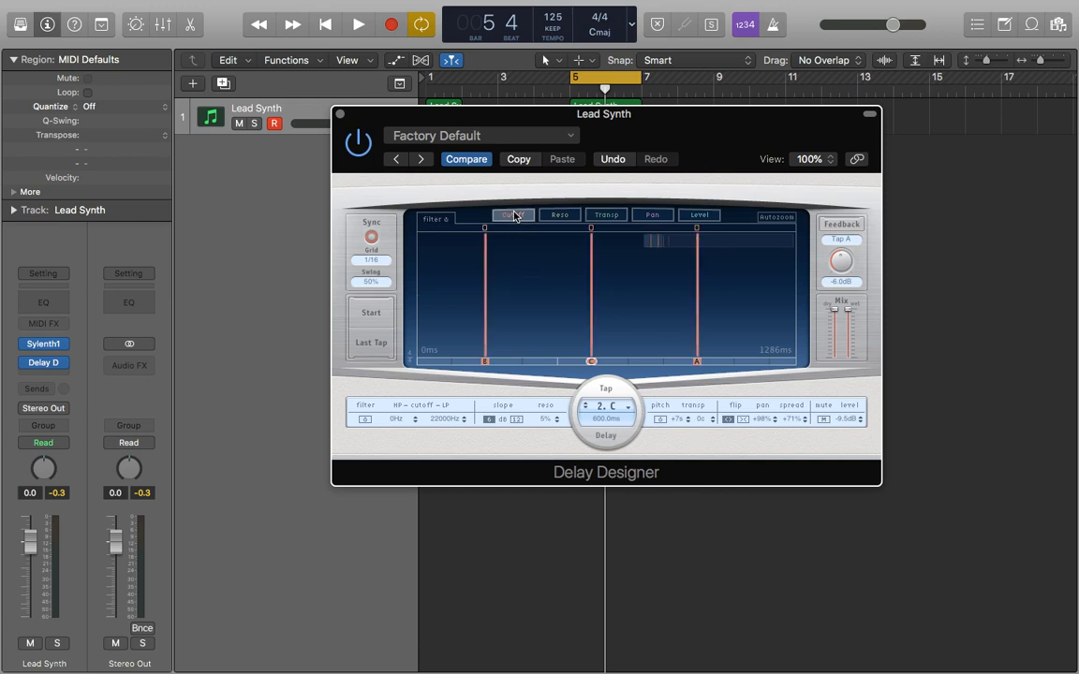
{"action": "left_click_drag", "start_coordinate": [487, 357], "coordinate": [487, 306]}
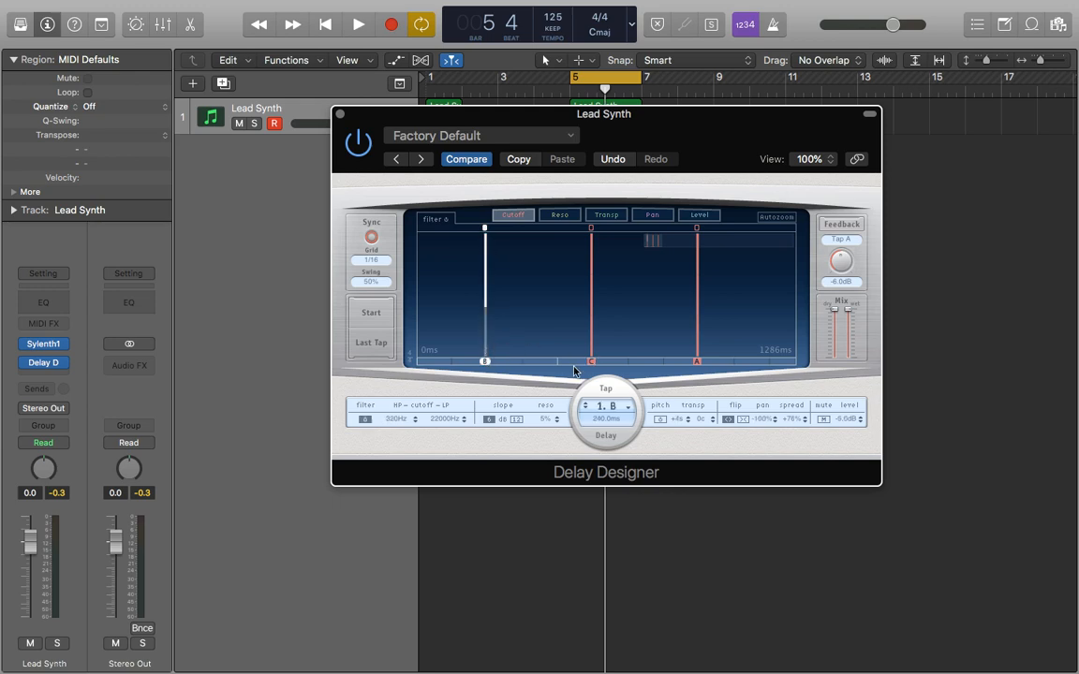
{"action": "mouse_move", "coordinate": [485, 307]}
{"action": "left_click_drag", "start_coordinate": [591, 358], "coordinate": [591, 285]}
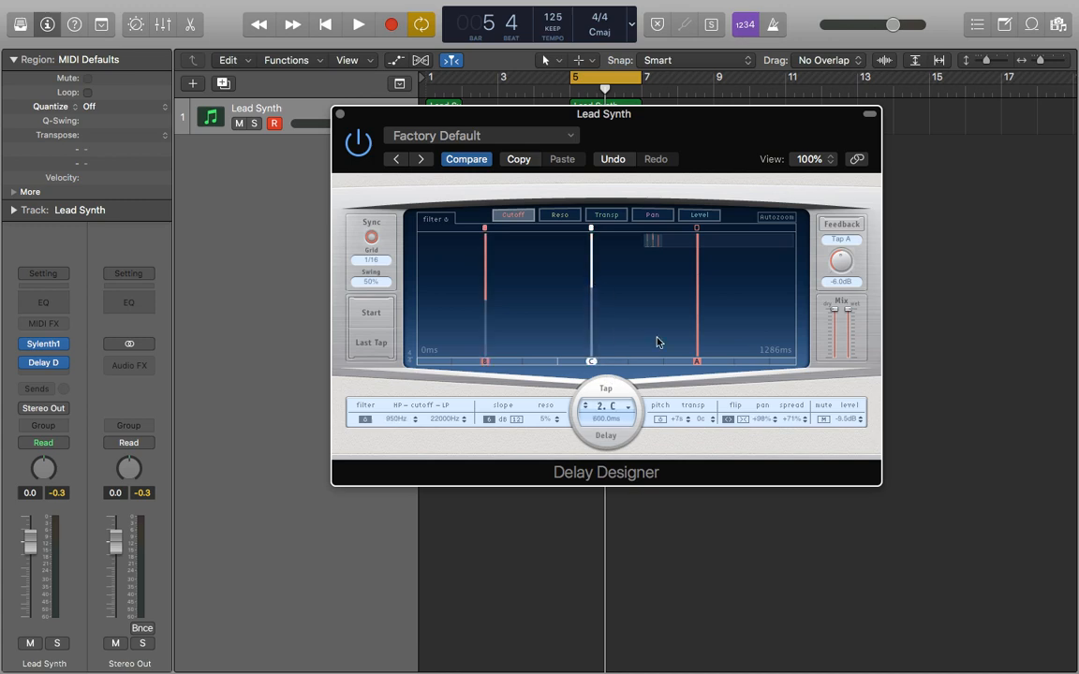
{"action": "left_click", "coordinate": [486, 300]}
{"action": "left_click_drag", "start_coordinate": [591, 292], "coordinate": [595, 284]}
{"action": "left_click_drag", "start_coordinate": [697, 358], "coordinate": [700, 281]}
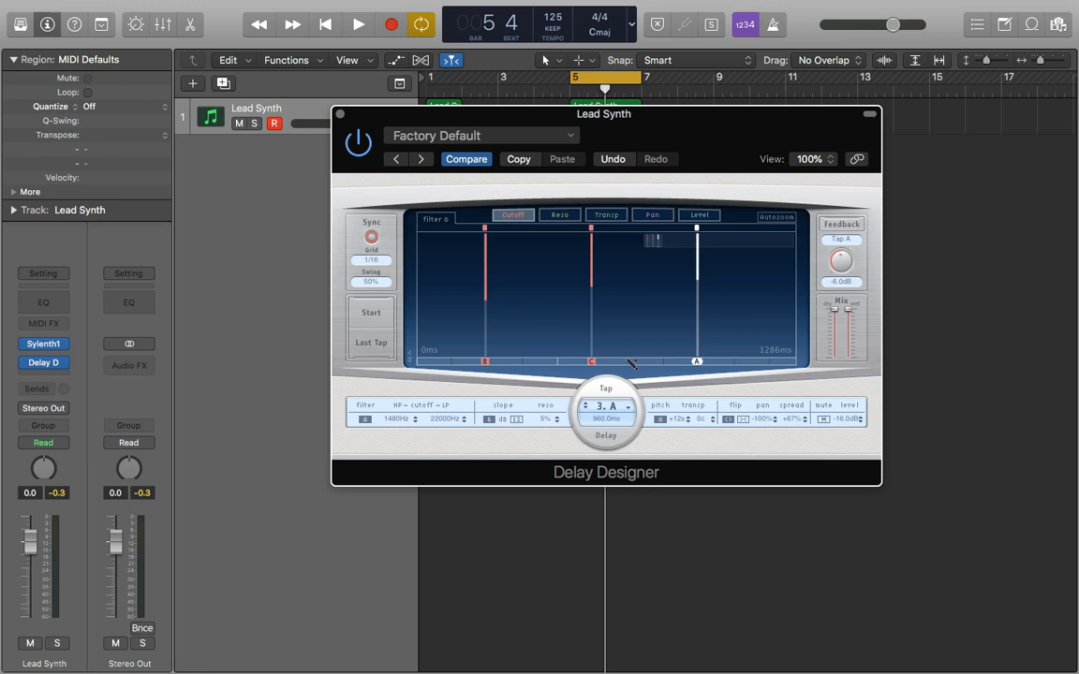
{"action": "key", "text": "space"}
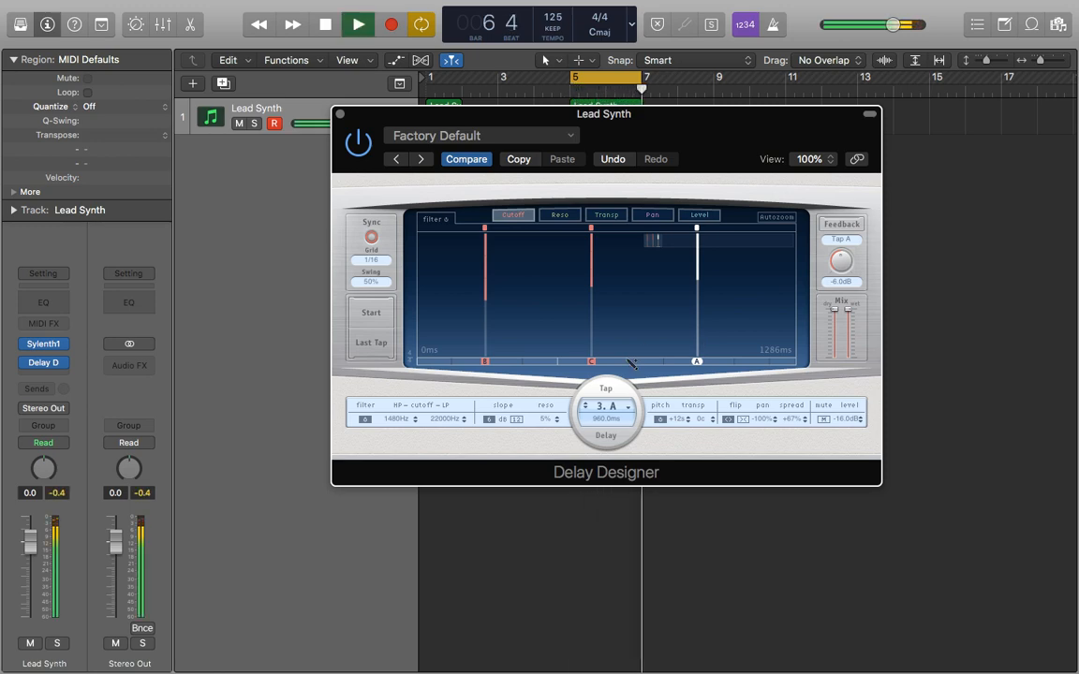
{"action": "key", "text": "space"}
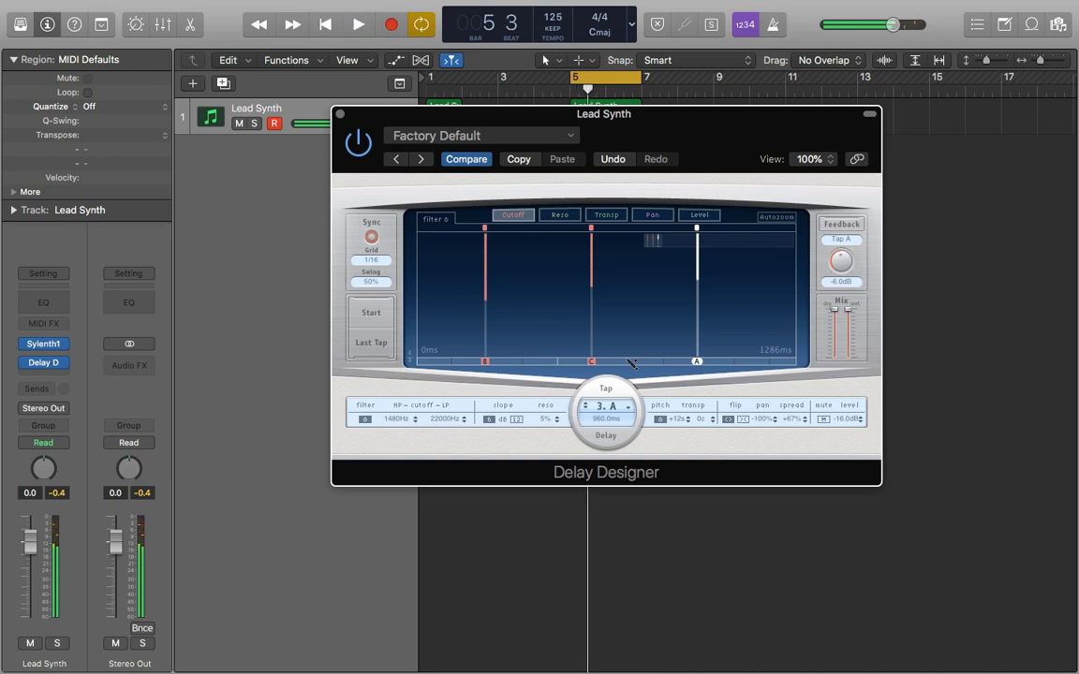
- Lower the high-pass cutoffs to about 485 Hz for tap C, 680 Hz for A and 320 Hz for B, and play the loop
{"action": "left_click", "coordinate": [591, 267]}
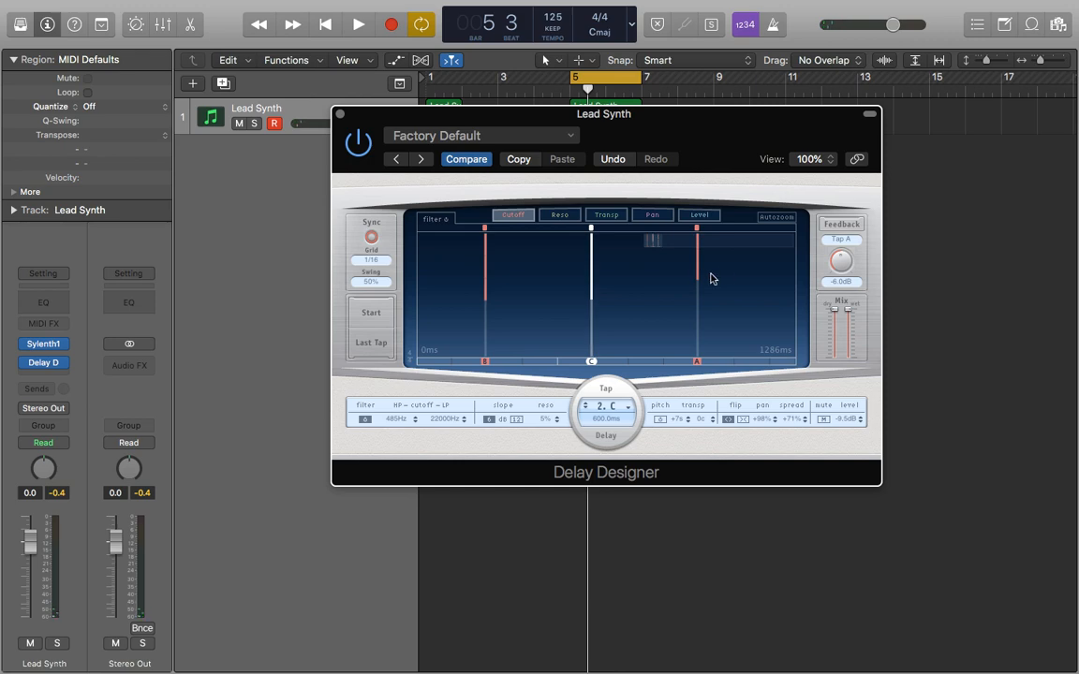
{"action": "left_click_drag", "start_coordinate": [698, 278], "coordinate": [698, 295]}
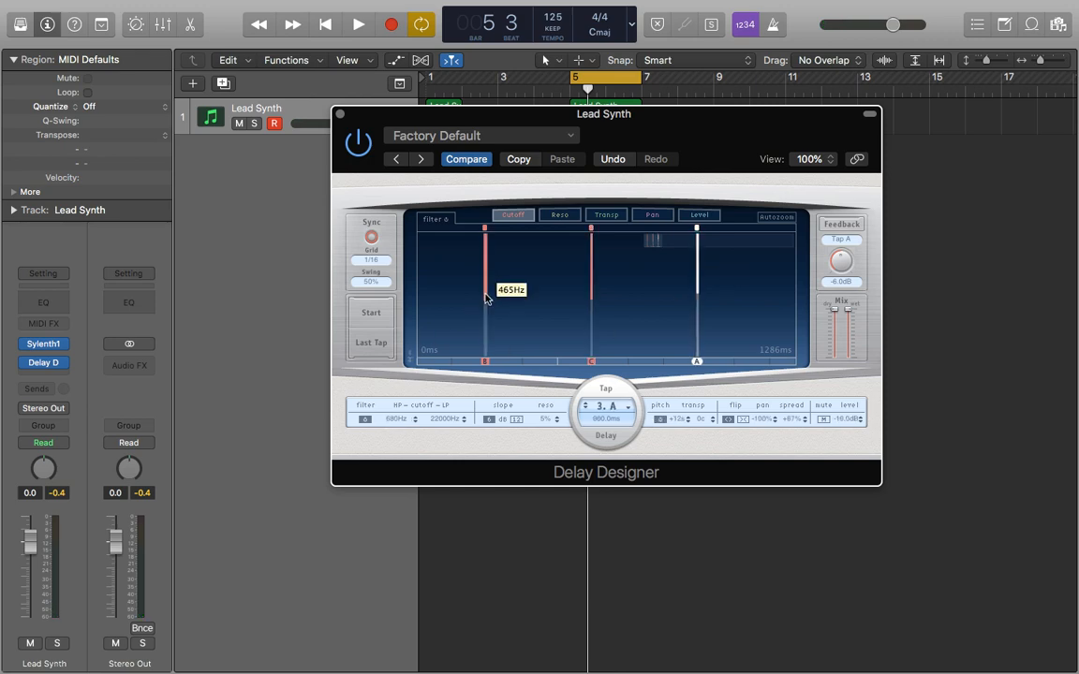
{"action": "left_click_drag", "start_coordinate": [486, 299], "coordinate": [486, 305]}
{"action": "key", "text": "space"}
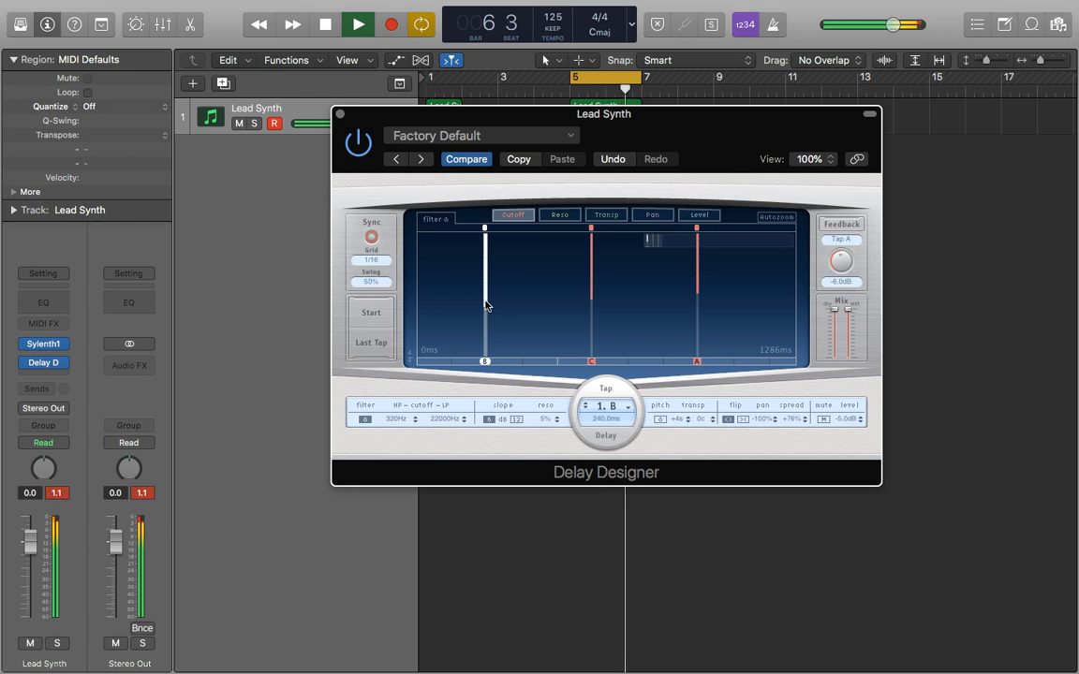
{"action": "key", "text": "space"}
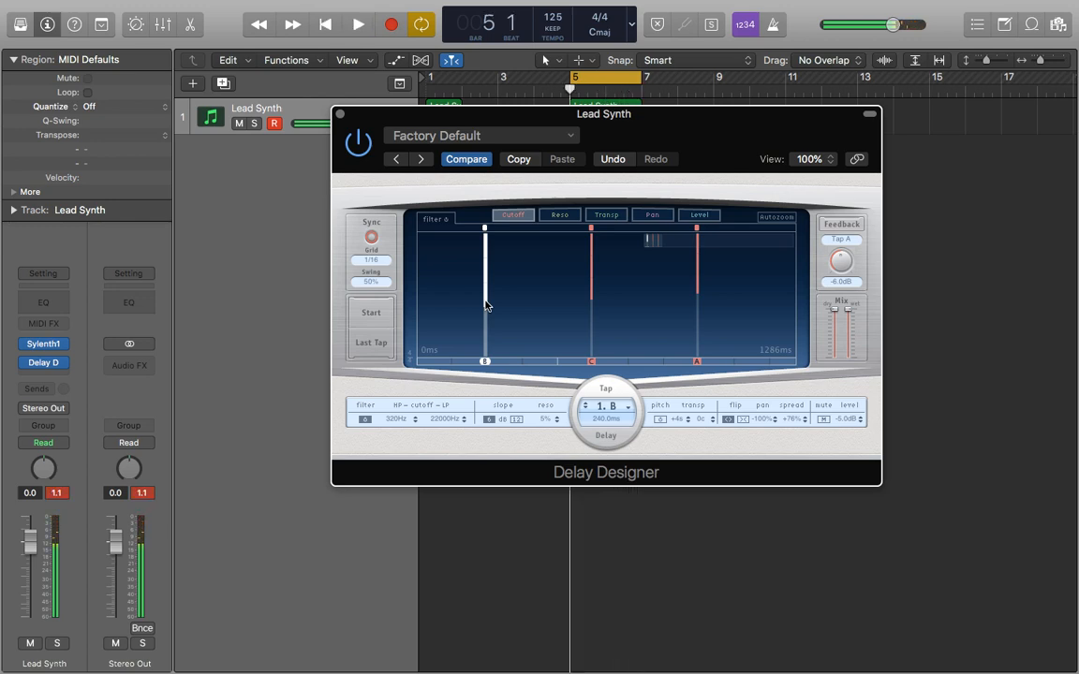
- Raise the filter resonance to about 50% for tap A and 30% for taps B and C, and play the loop
{"action": "left_click", "coordinate": [560, 216]}
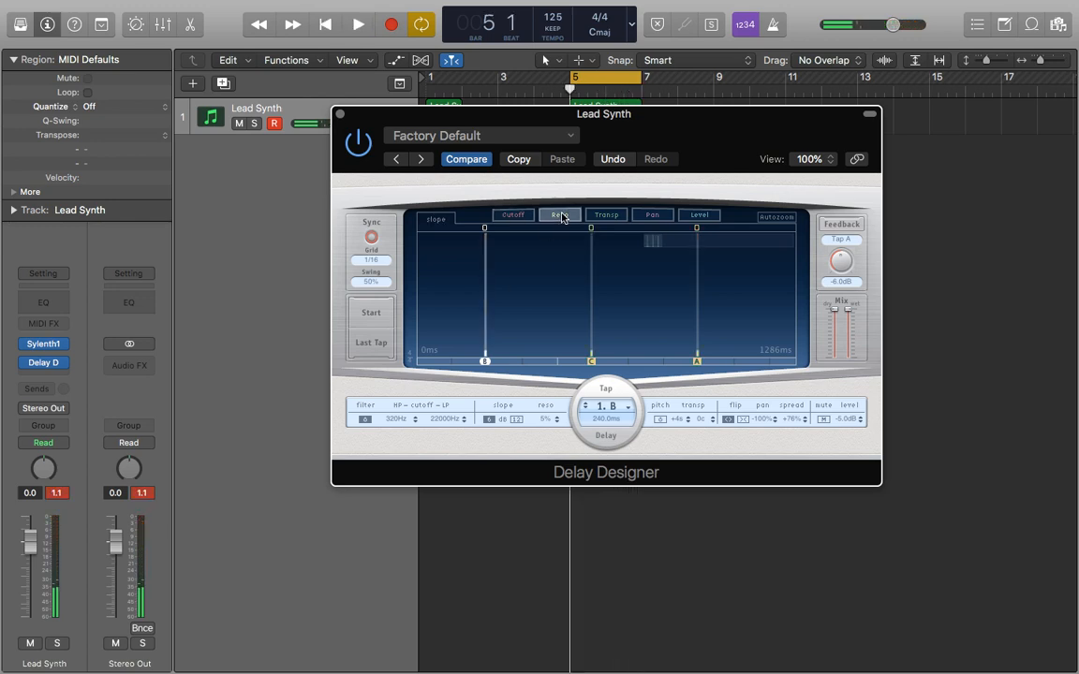
{"action": "left_click", "coordinate": [618, 217]}
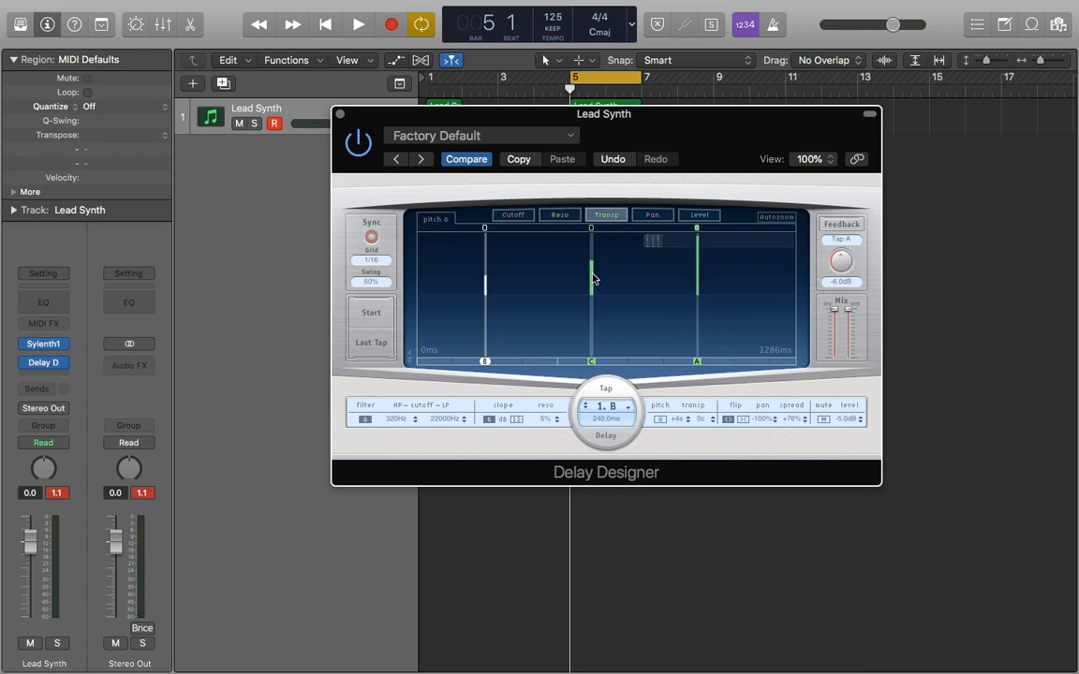
{"action": "left_click", "coordinate": [561, 216]}
{"action": "left_click", "coordinate": [699, 339]}
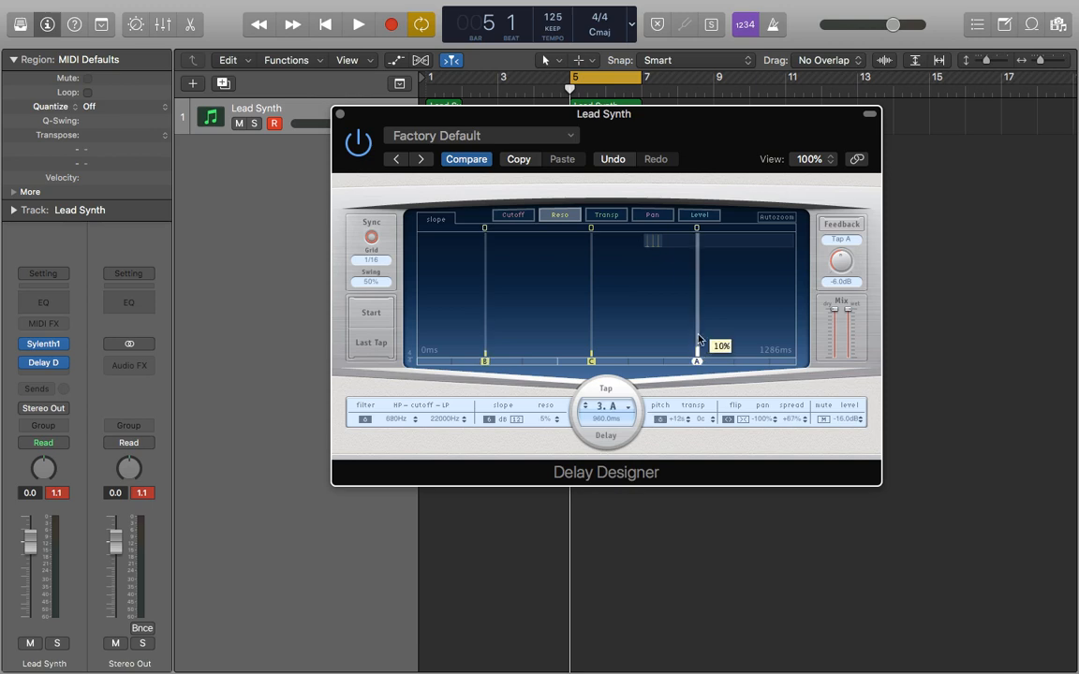
{"action": "left_click_drag", "start_coordinate": [698, 339], "coordinate": [701, 300]}
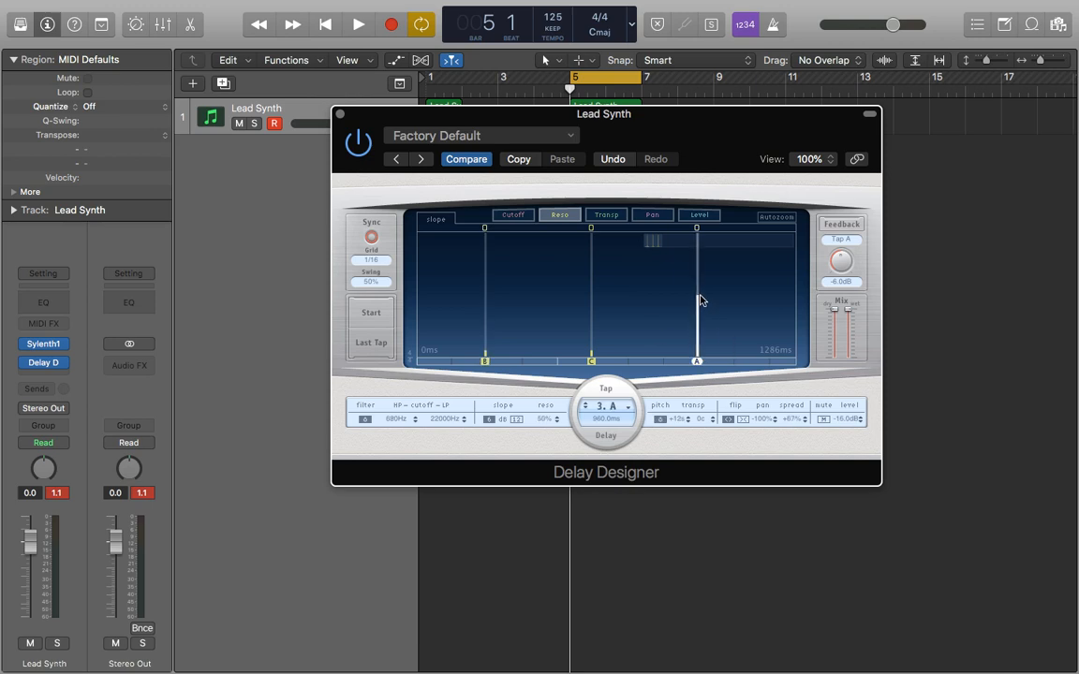
{"action": "left_click", "coordinate": [594, 352]}
{"action": "left_click_drag", "start_coordinate": [610, 343], "coordinate": [491, 326]}
{"action": "key", "text": "space"}
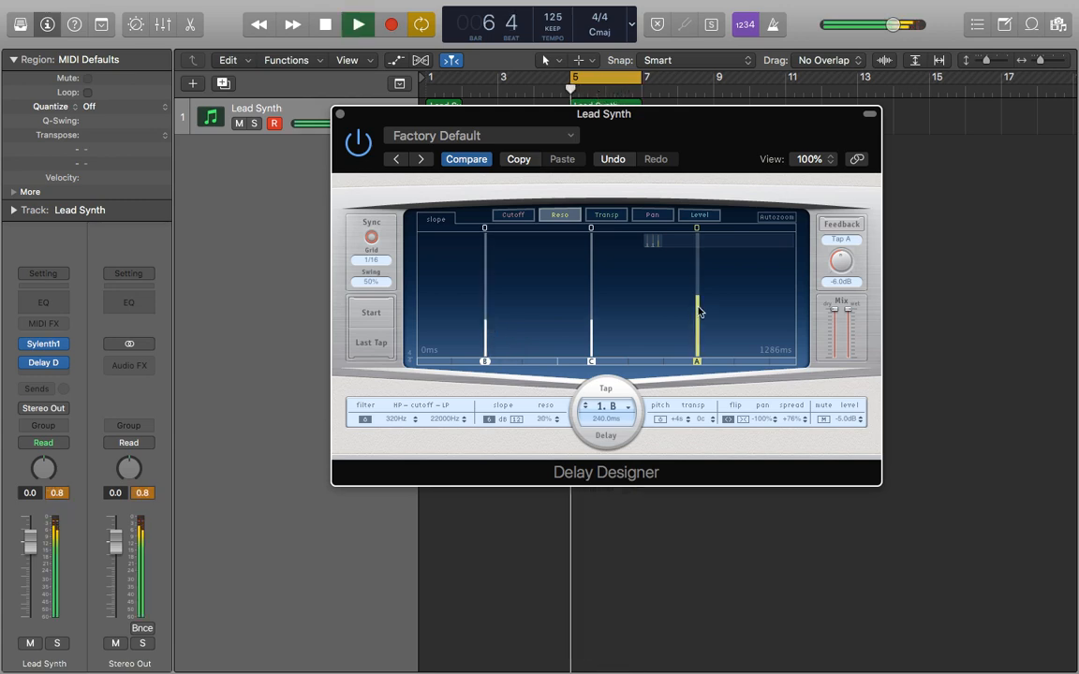
{"action": "key", "text": "space"}
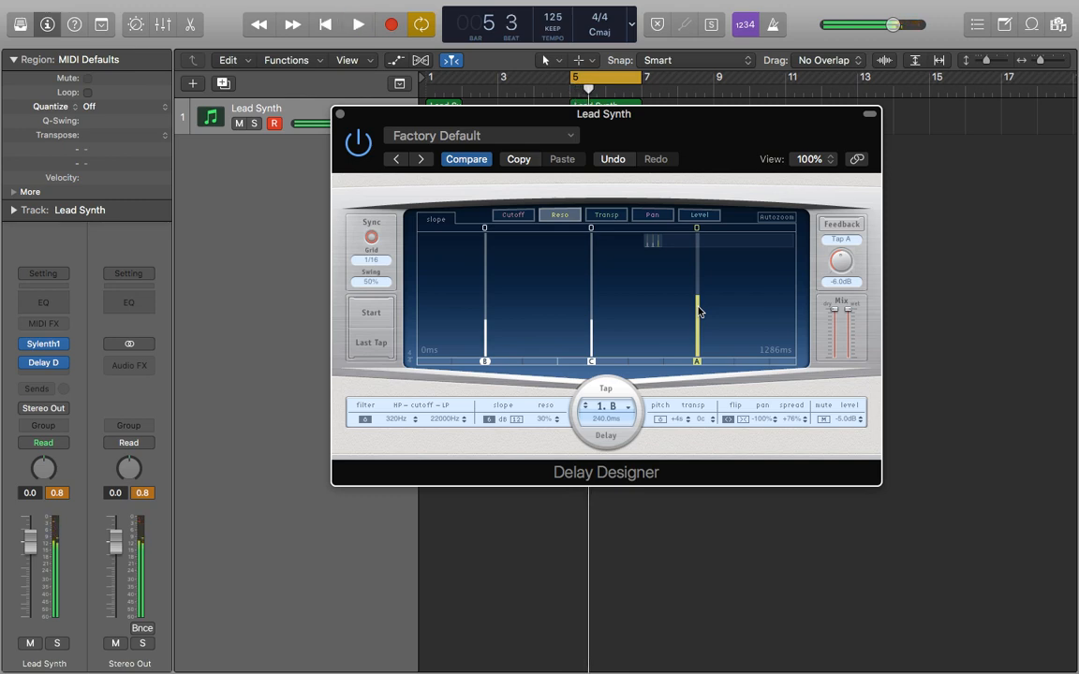
- With the loop playing, reduce the resonance to about 33% for tap A and 25% for taps B and C
{"action": "left_click", "coordinate": [698, 311]}
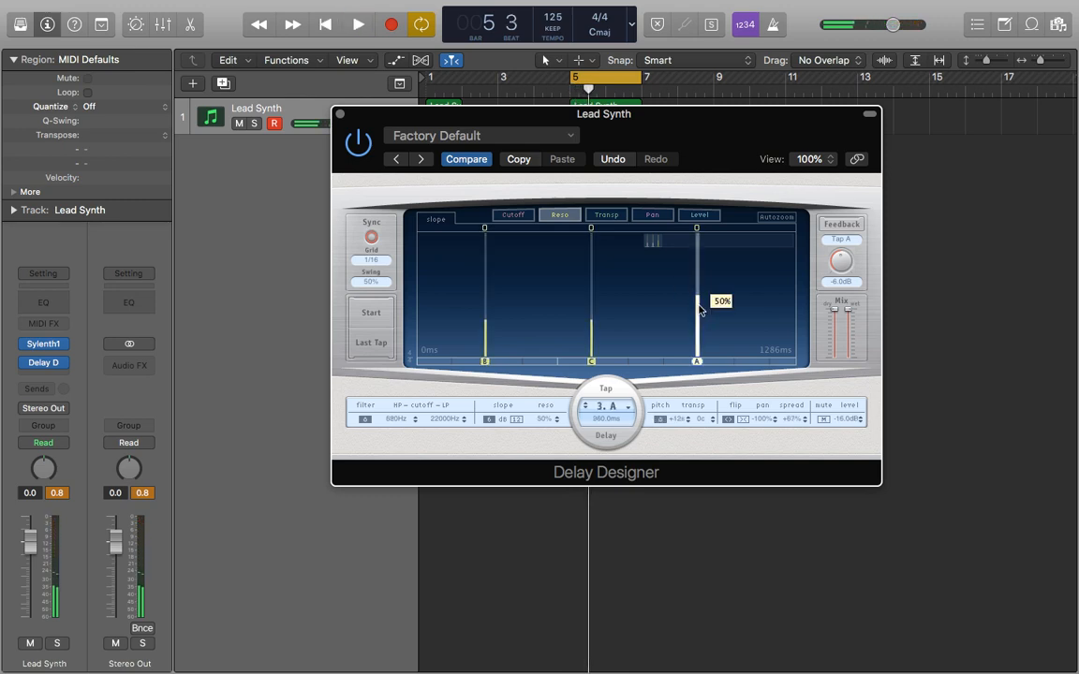
{"action": "left_click_drag", "start_coordinate": [699, 311], "coordinate": [695, 322]}
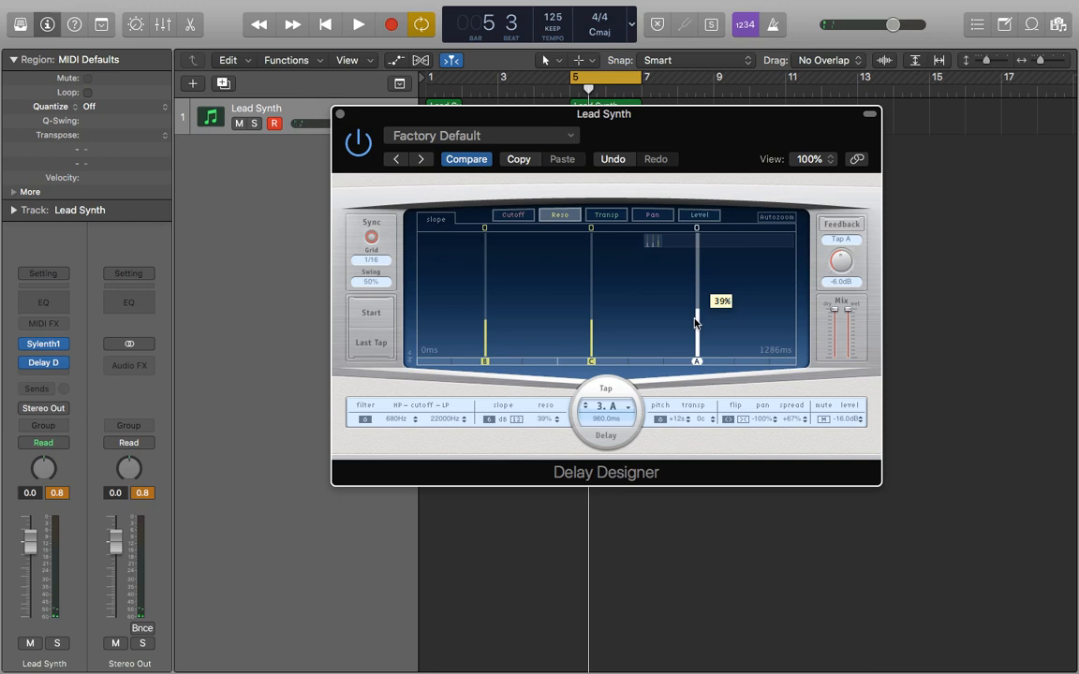
{"action": "key", "text": "space"}
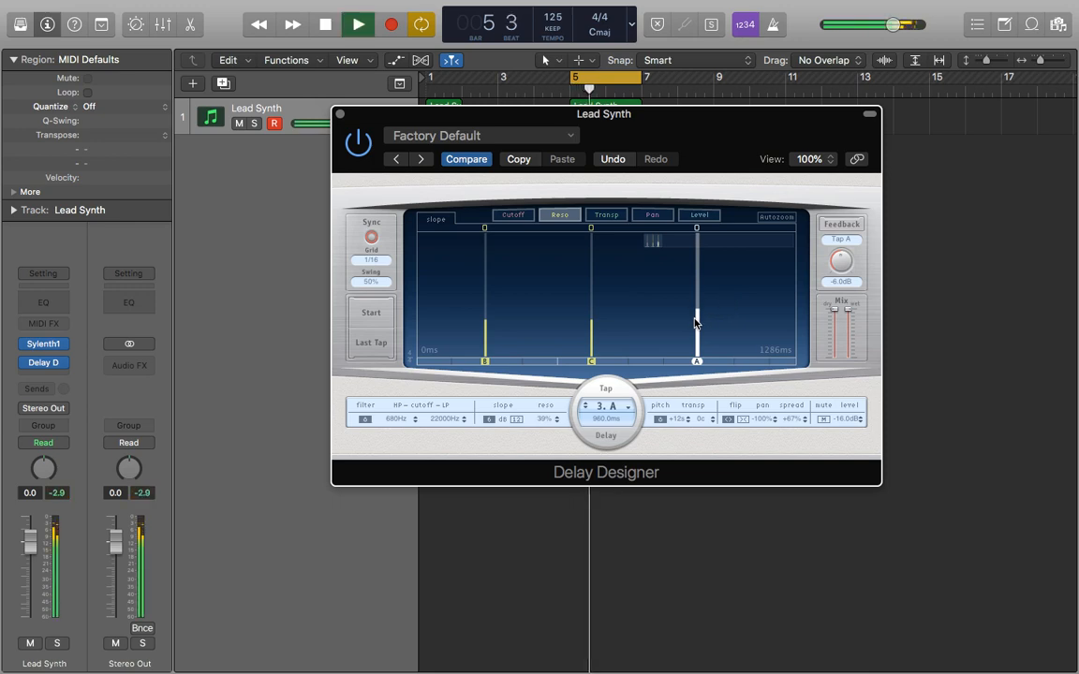
{"action": "left_click", "coordinate": [695, 323]}
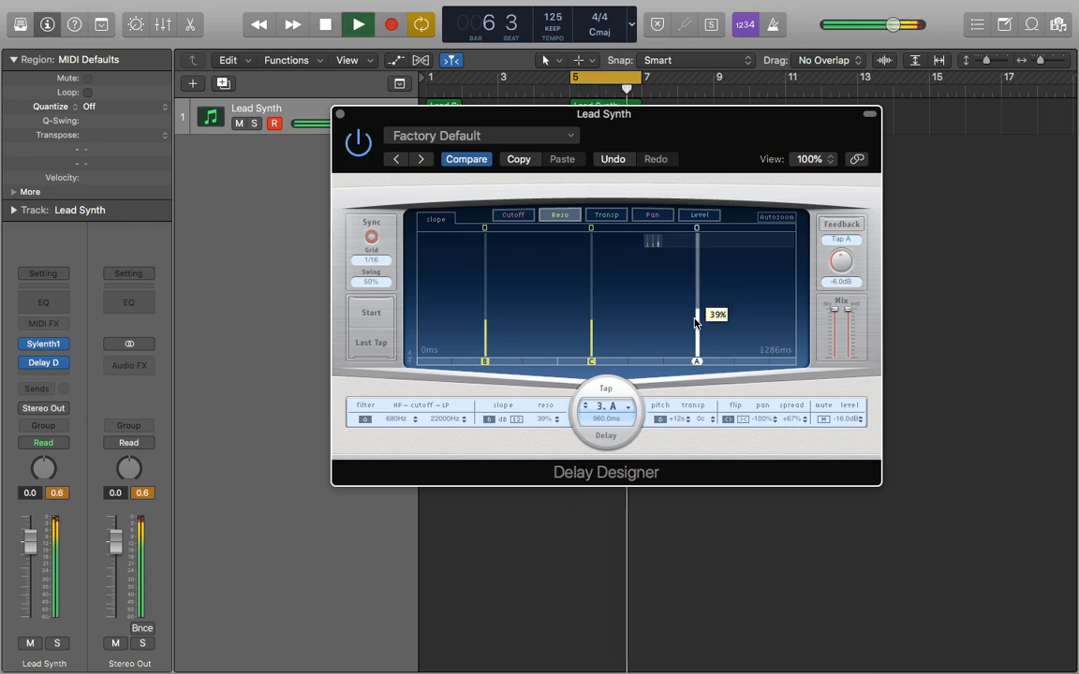
{"action": "left_click_drag", "start_coordinate": [695, 323], "coordinate": [695, 328]}
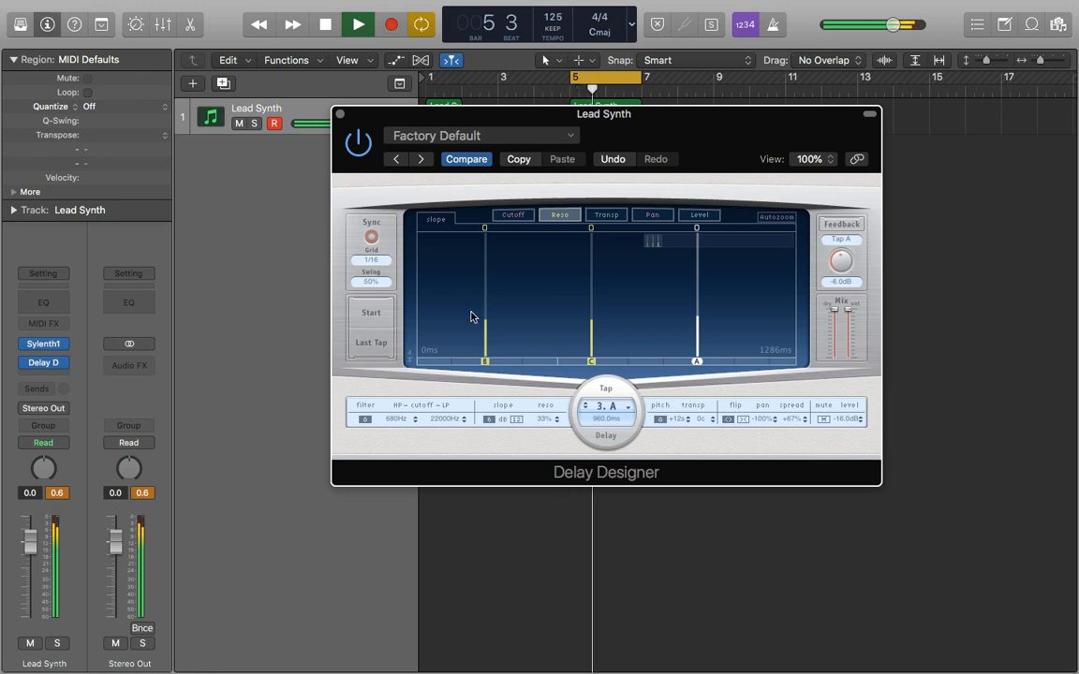
{"action": "left_click_drag", "start_coordinate": [473, 317], "coordinate": [592, 333]}
{"action": "left_click", "coordinate": [592, 328]}
{"action": "key", "text": "space"}
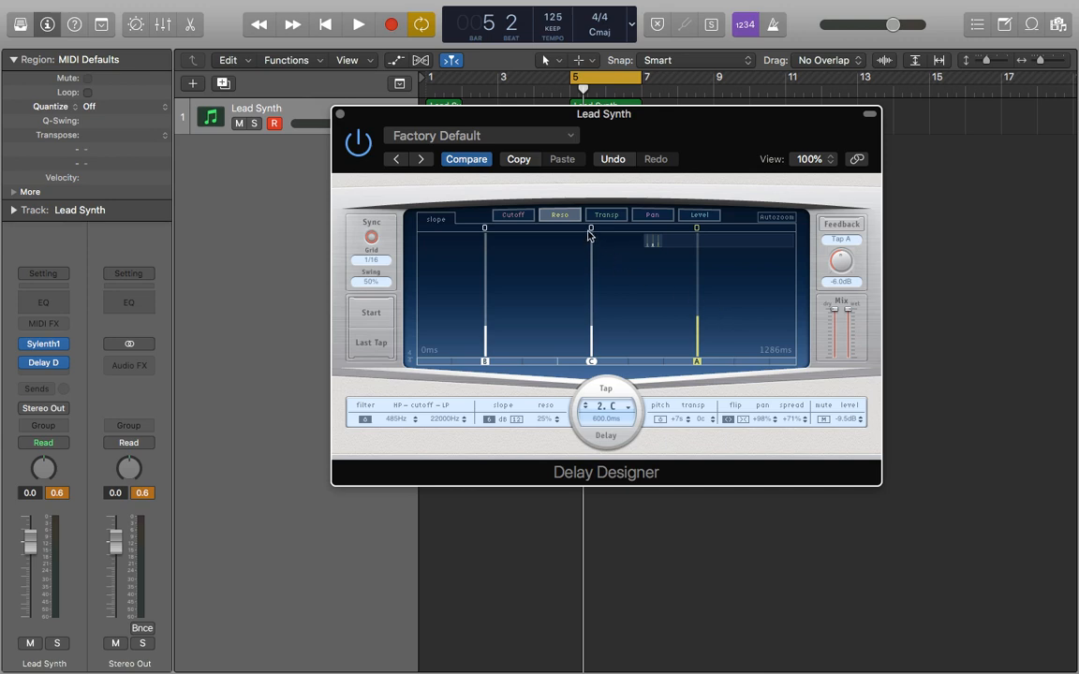
- Switch the filter slope of taps B and C to 12 dB and play the loop
{"action": "left_click", "coordinate": [592, 229]}
{"action": "left_click", "coordinate": [571, 275]}
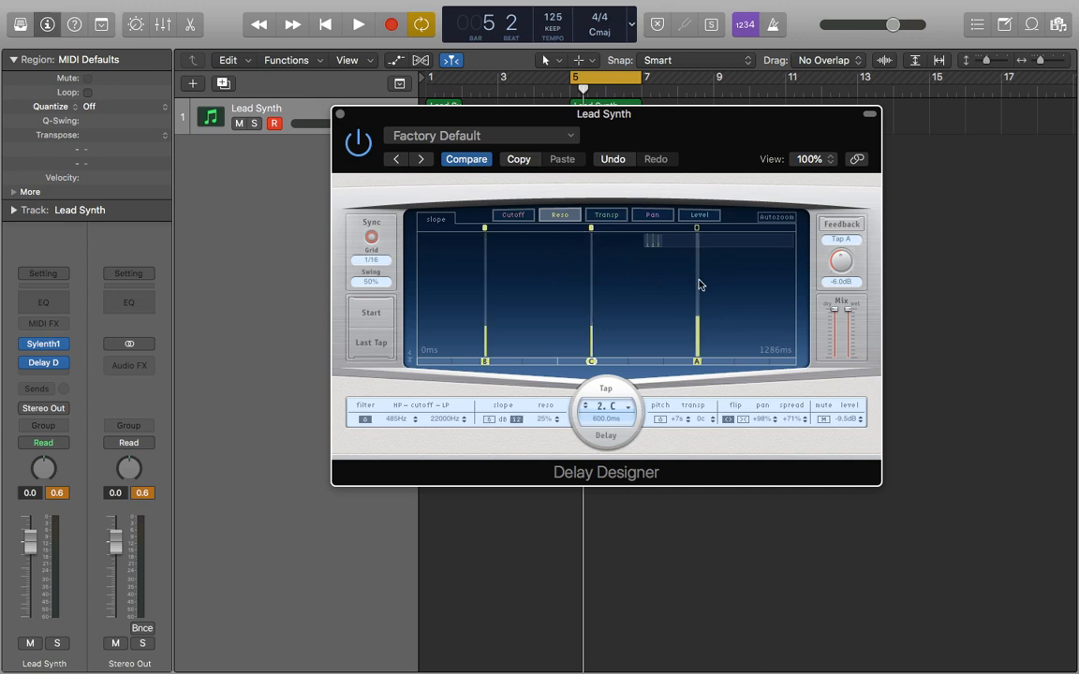
{"action": "key", "text": "space"}
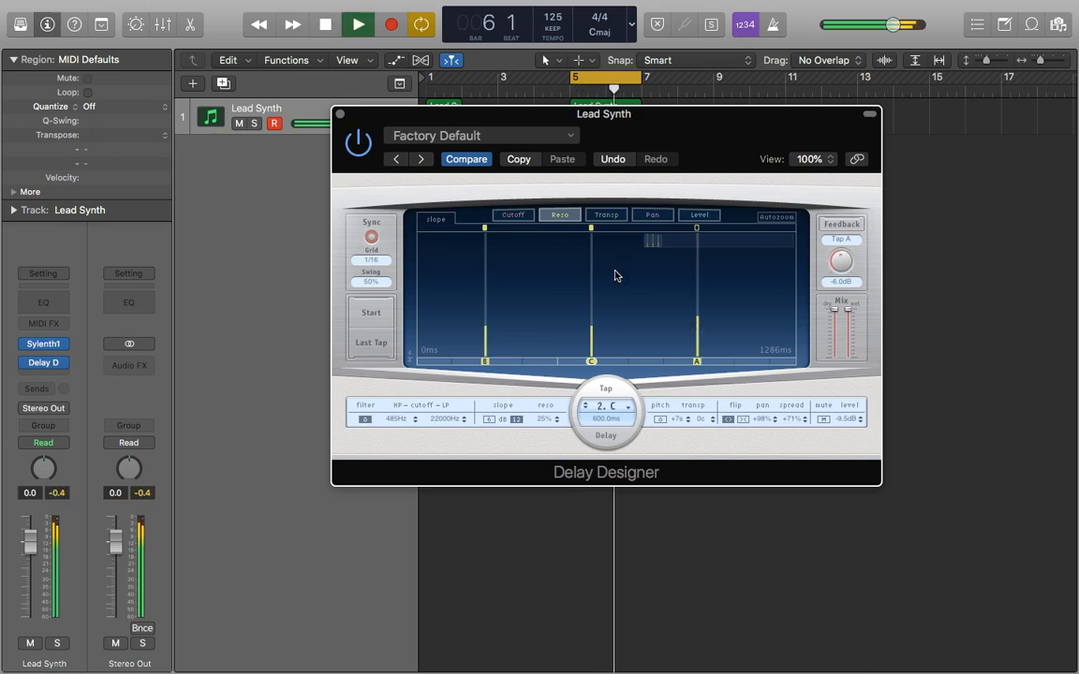
{"action": "key", "text": "space"}
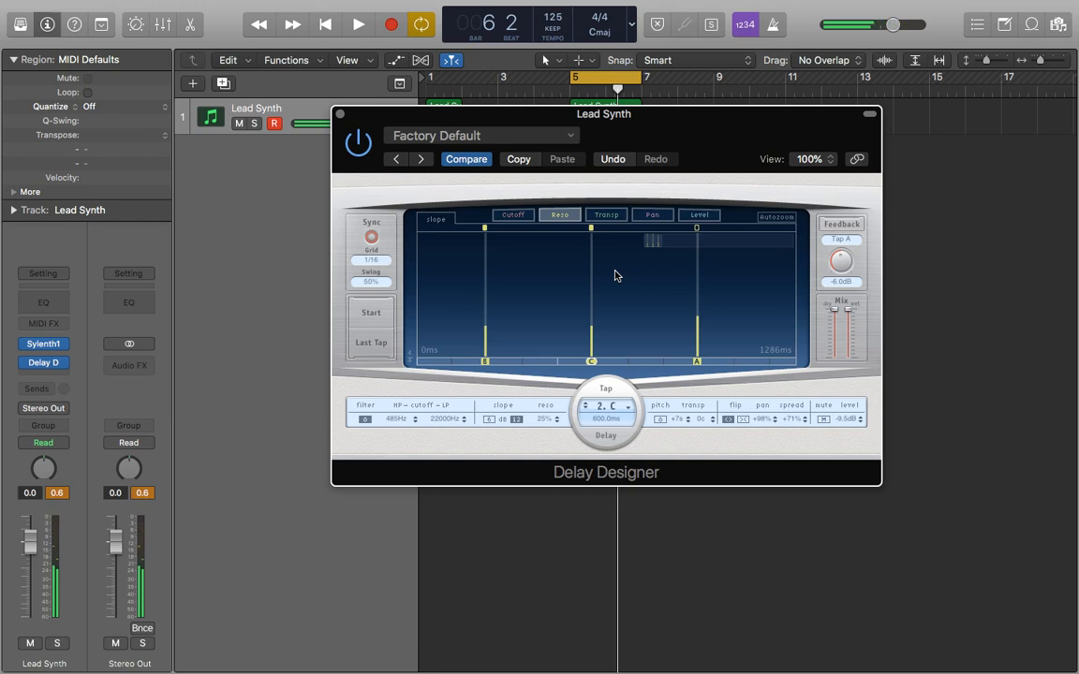